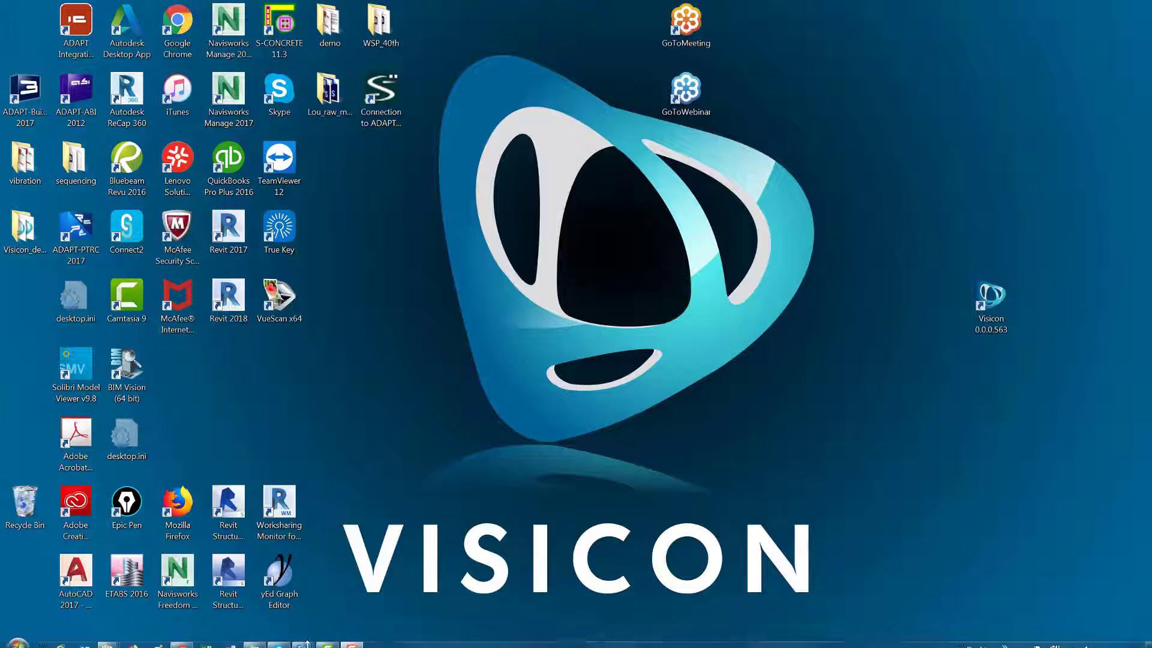
Switch to the City_Tower_A_R18 project in Visicon and bring the tower's middle storeys into close view
{"action": "mouse_move", "coordinate": [300, 641]}
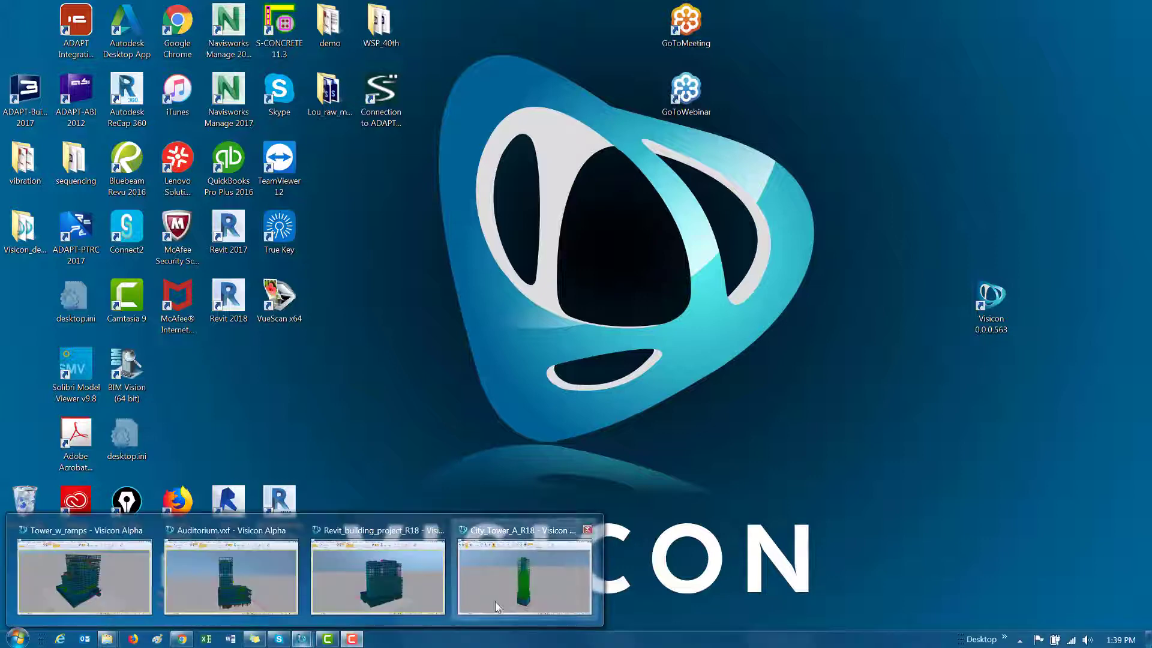
{"action": "left_click", "coordinate": [496, 608]}
{"action": "middle_click_drag", "start_coordinate": [404, 345], "coordinate": [403, 322]}
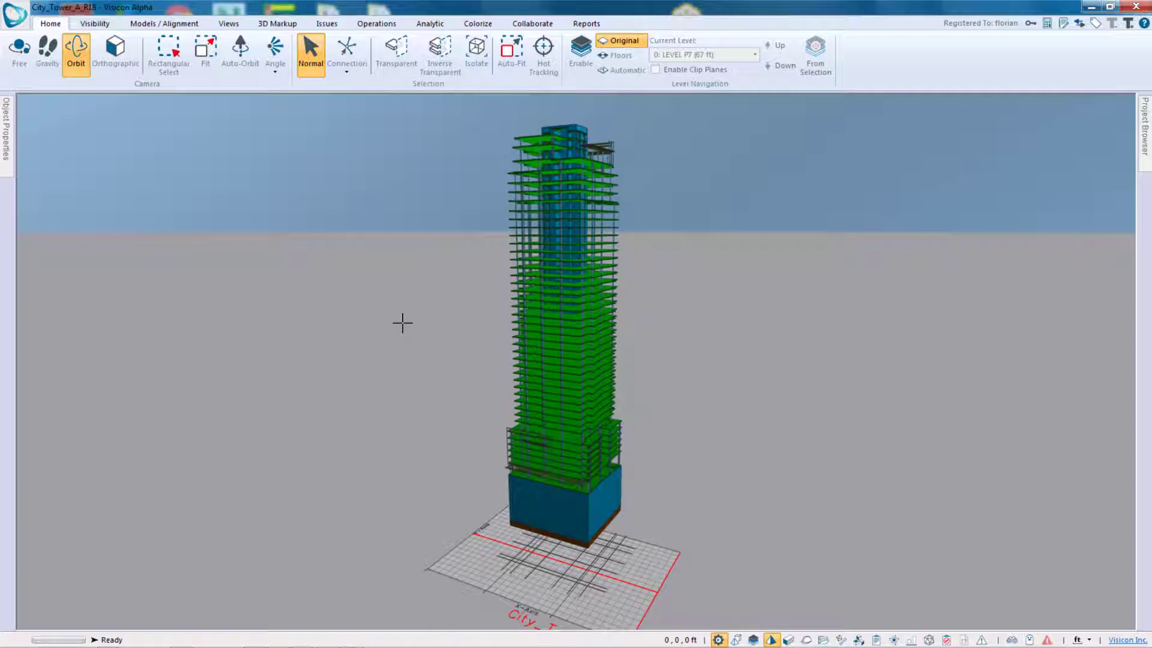
{"action": "right_click_drag", "start_coordinate": [595, 417], "coordinate": [599, 438]}
{"action": "scroll", "coordinate": [562, 353], "scroll_direction": "up", "scroll_amount": 1}
{"action": "scroll", "coordinate": [562, 353], "scroll_direction": "down", "scroll_amount": 6}
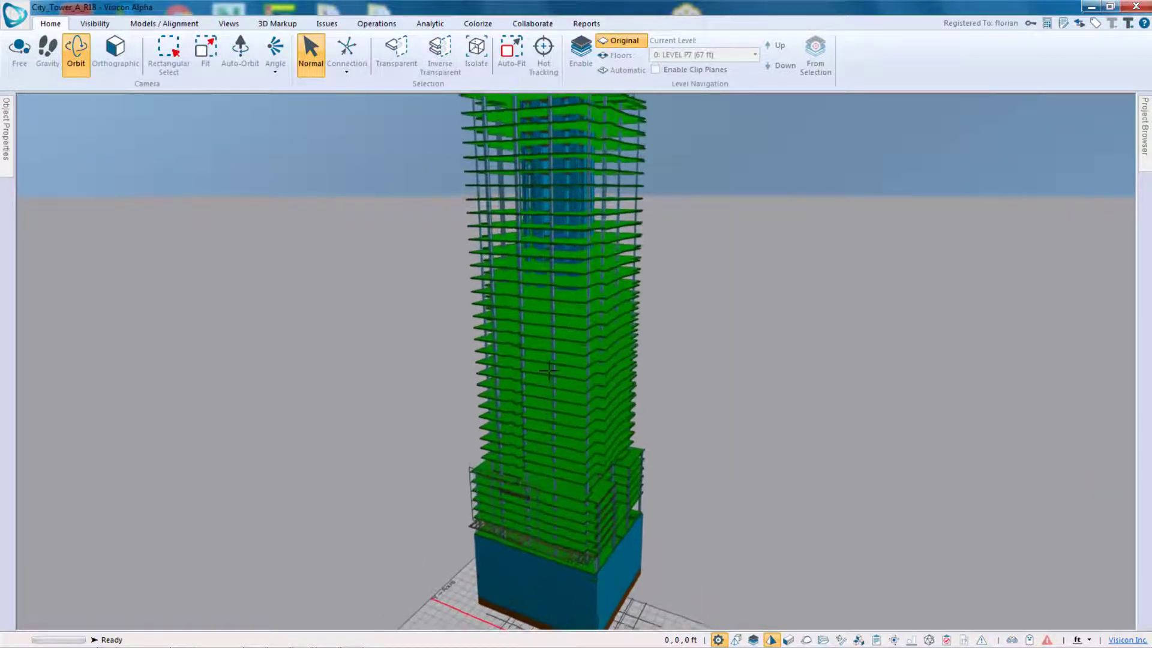
{"action": "scroll", "coordinate": [559, 330], "scroll_direction": "down", "scroll_amount": 2}
Select a 20"x42" concrete column on the tower's facade and display its object properties down to the analytic section
{"action": "left_click", "coordinate": [555, 330]}
{"action": "left_click", "coordinate": [4, 168]}
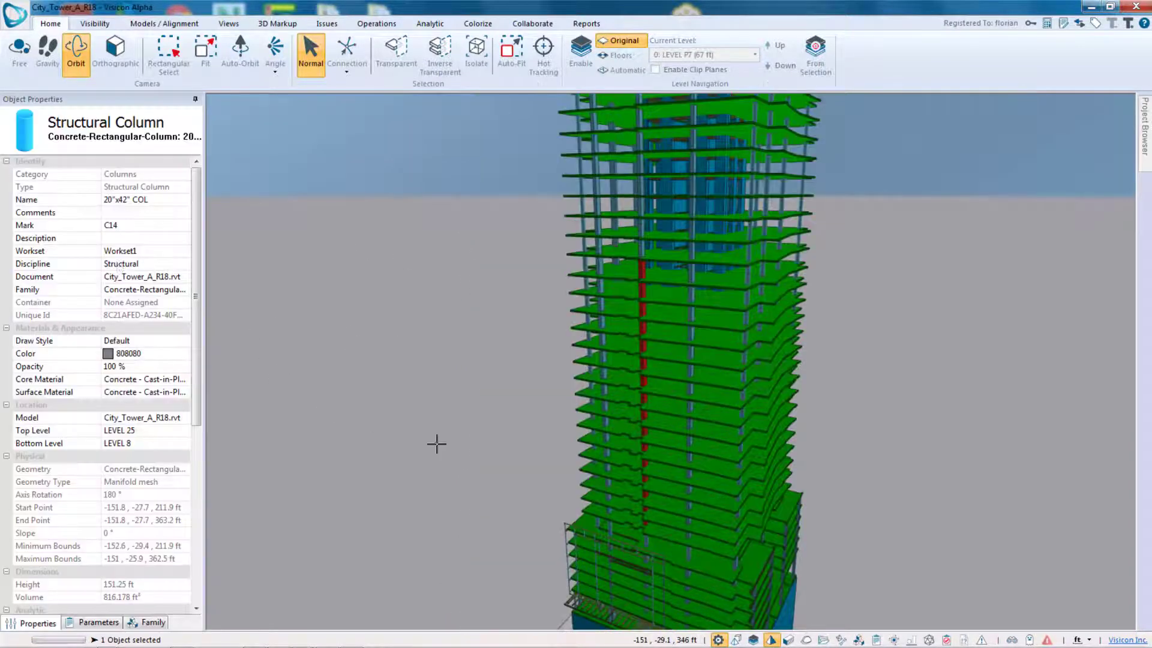
{"action": "middle_click_drag", "start_coordinate": [506, 445], "coordinate": [406, 426]}
{"action": "middle_click_drag", "start_coordinate": [528, 432], "coordinate": [594, 404]}
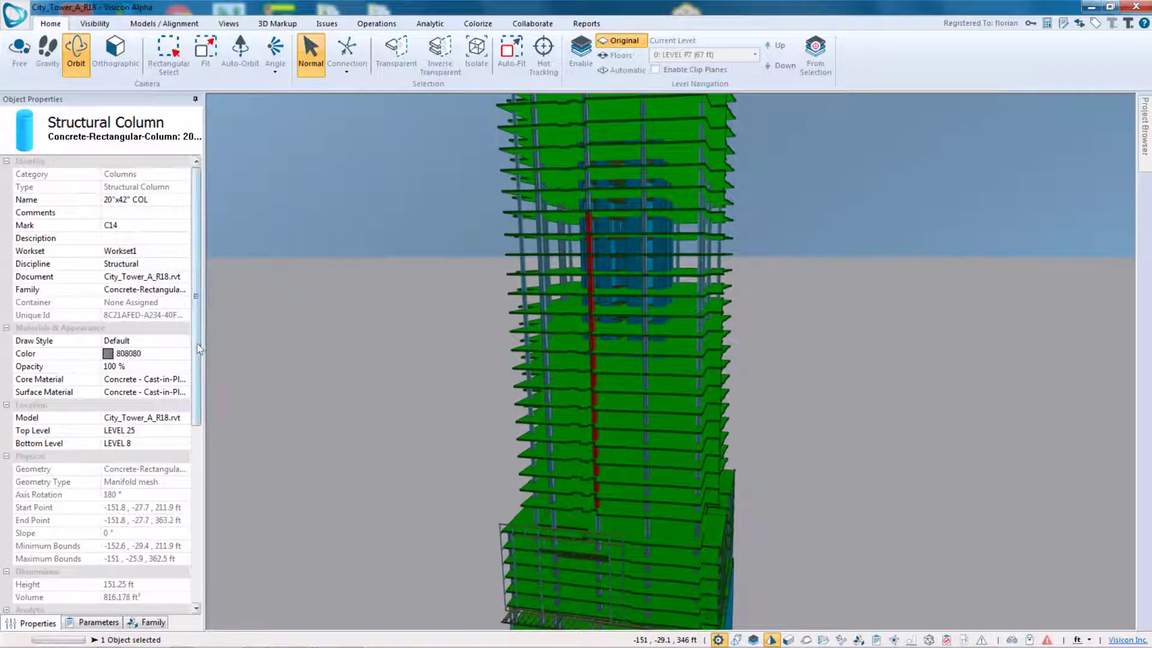
{"action": "left_click_drag", "start_coordinate": [195, 347], "coordinate": [195, 456]}
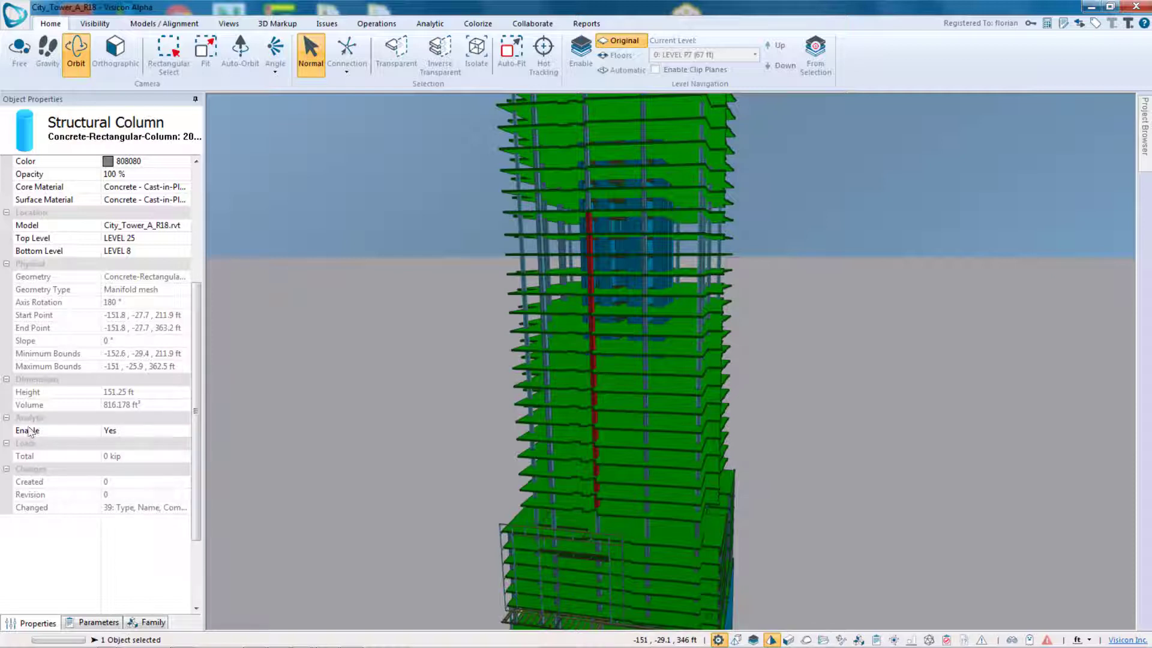
Inspect the options of the column's analytic Enable property, leave it at Yes and clear the selection
{"action": "left_click", "coordinate": [161, 435]}
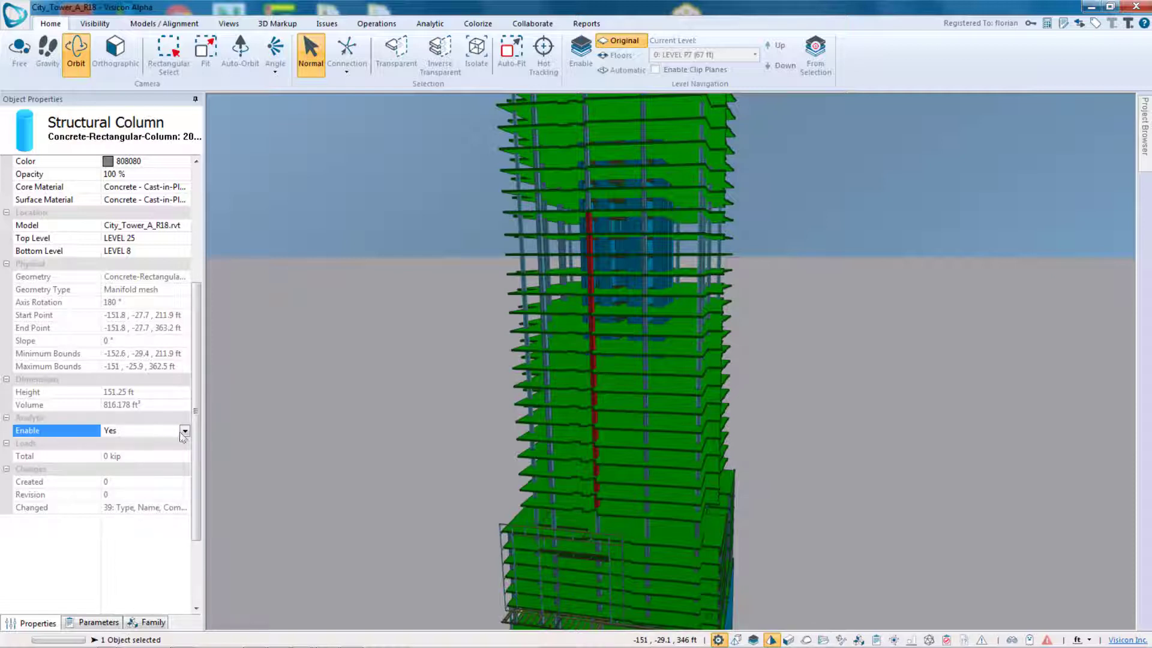
{"action": "left_click", "coordinate": [185, 431]}
{"action": "left_click", "coordinate": [122, 287]}
{"action": "left_click", "coordinate": [801, 420]}
Generate and show the analytic model of the whole tower
{"action": "middle_click_drag", "start_coordinate": [801, 419], "coordinate": [751, 416]}
{"action": "scroll", "coordinate": [751, 416], "scroll_direction": "down", "scroll_amount": 5}
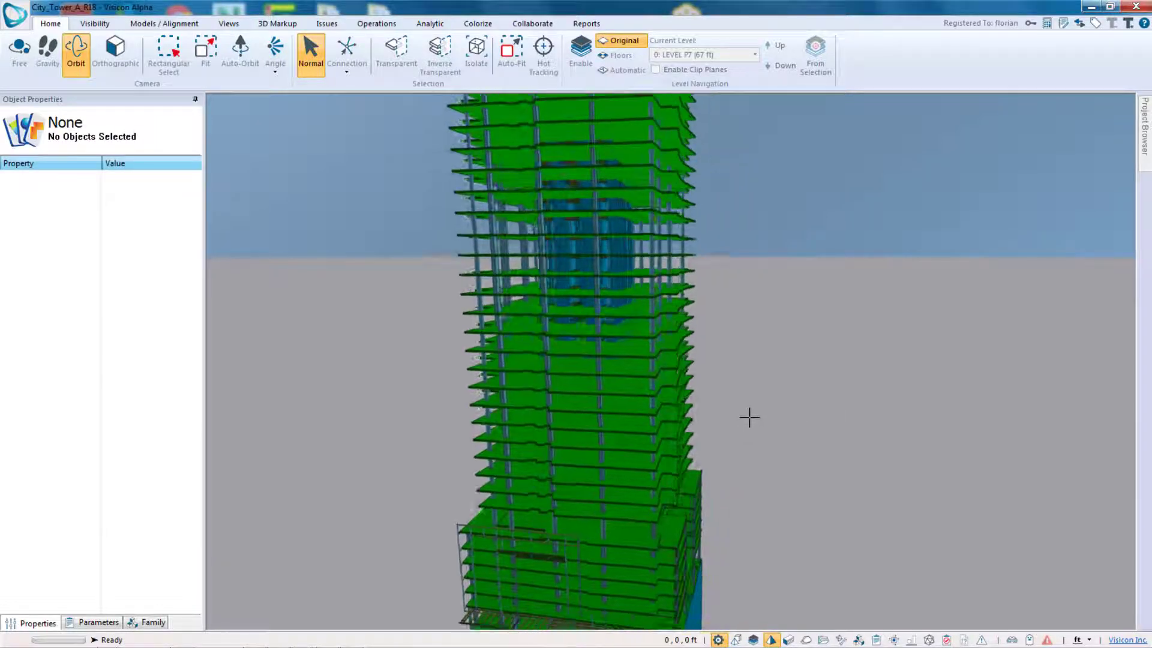
{"action": "scroll", "coordinate": [756, 394], "scroll_direction": "down", "scroll_amount": 3}
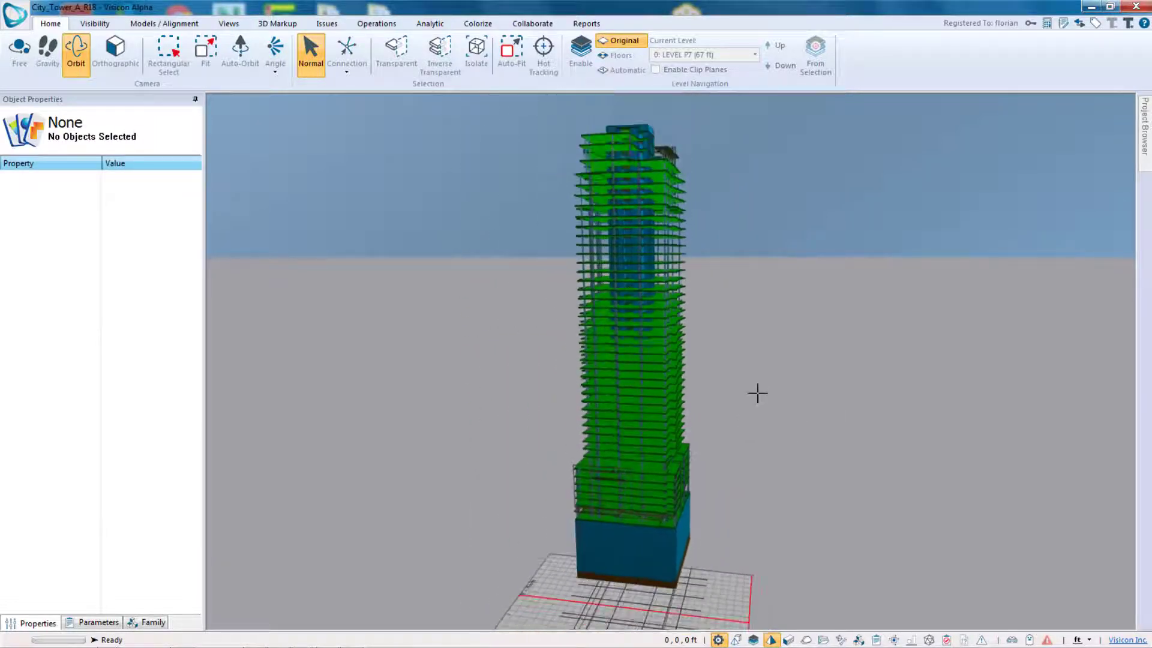
{"action": "left_click_drag", "start_coordinate": [707, 426], "coordinate": [432, 285]}
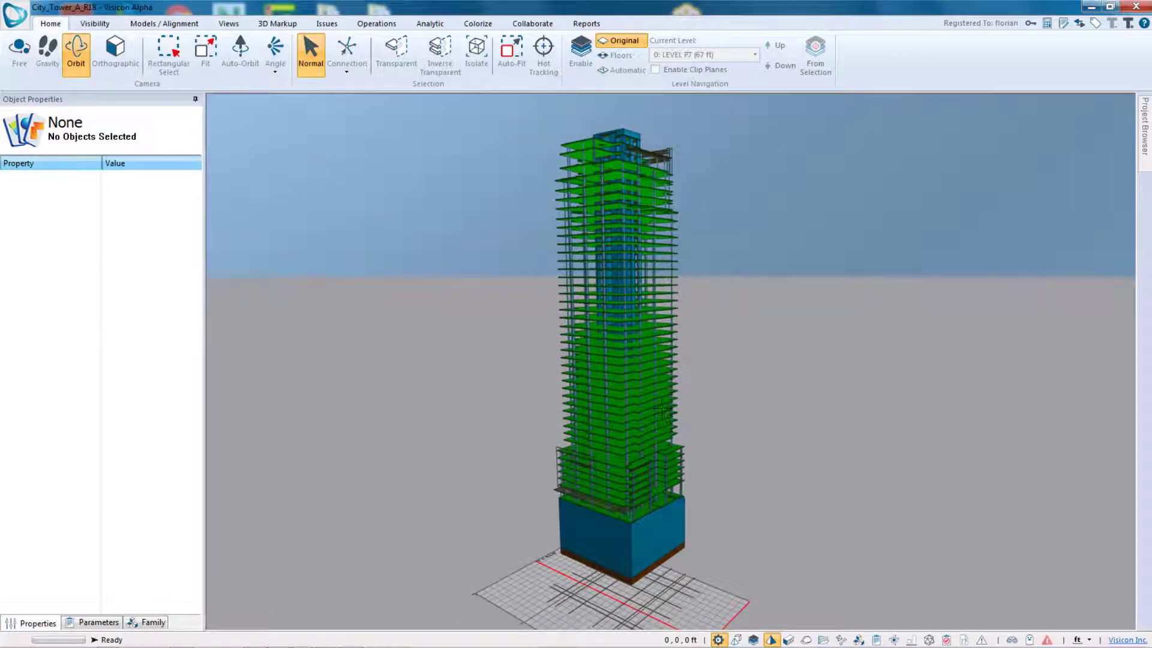
{"action": "left_click", "coordinate": [430, 24]}
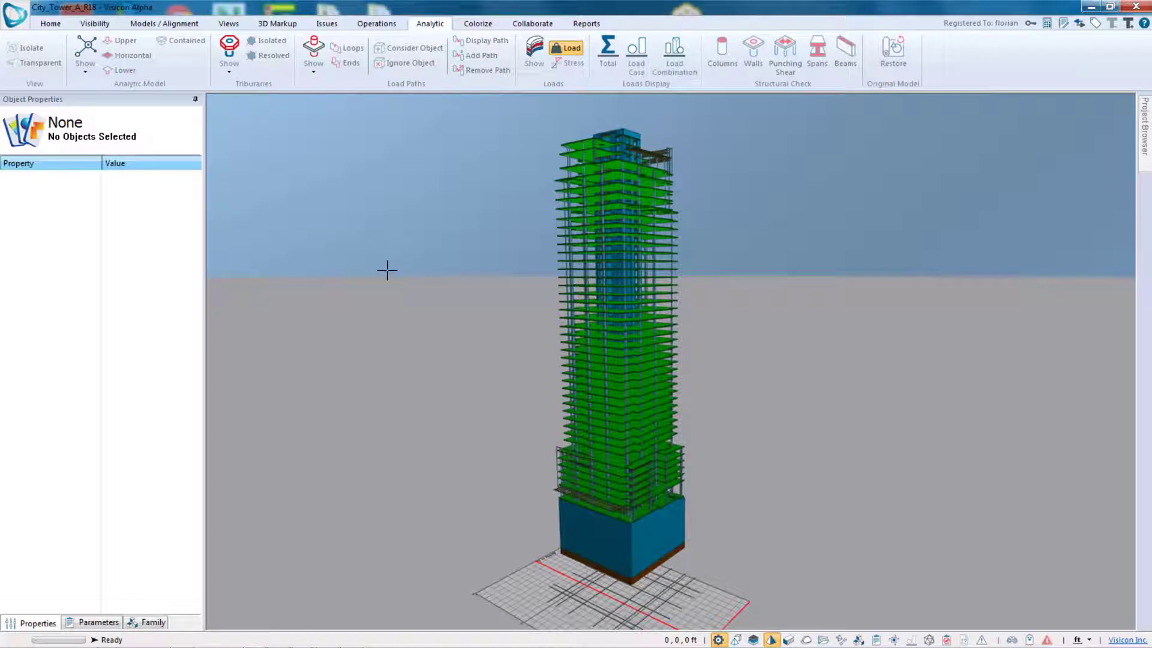
{"action": "left_click", "coordinate": [87, 54]}
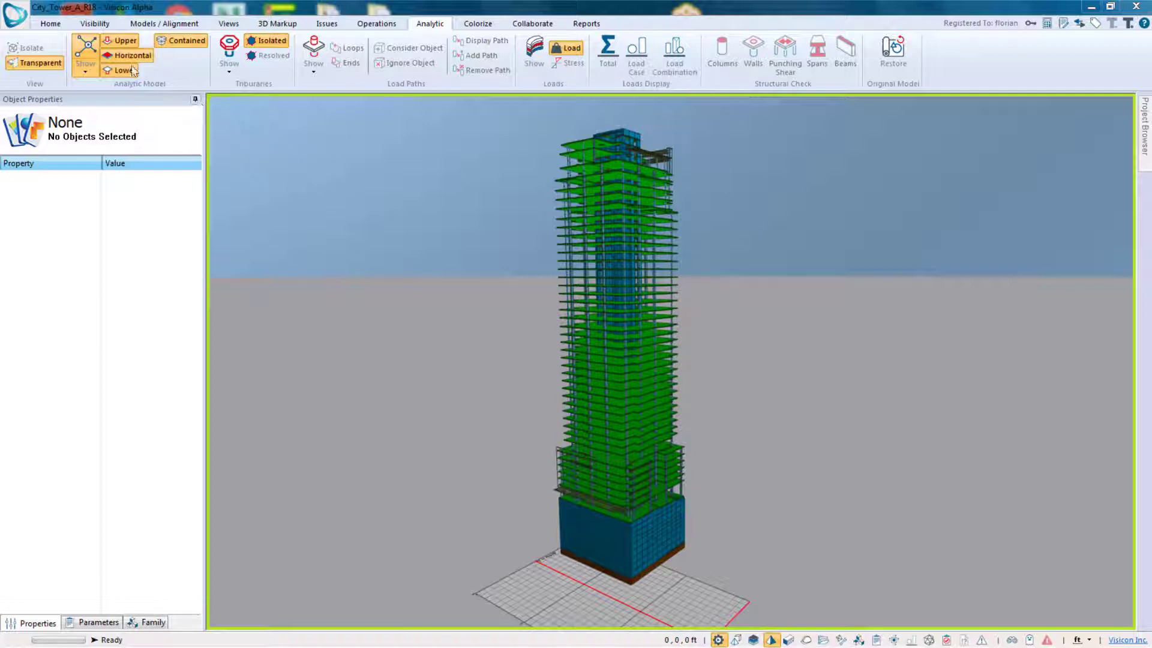
Collapse the object properties pane and select one wall segment near the basement corner in the analytic model
{"action": "left_click", "coordinate": [195, 99]}
{"action": "middle_click_drag", "start_coordinate": [566, 397], "coordinate": [578, 401]}
{"action": "scroll", "coordinate": [566, 331], "scroll_direction": "up", "scroll_amount": 3}
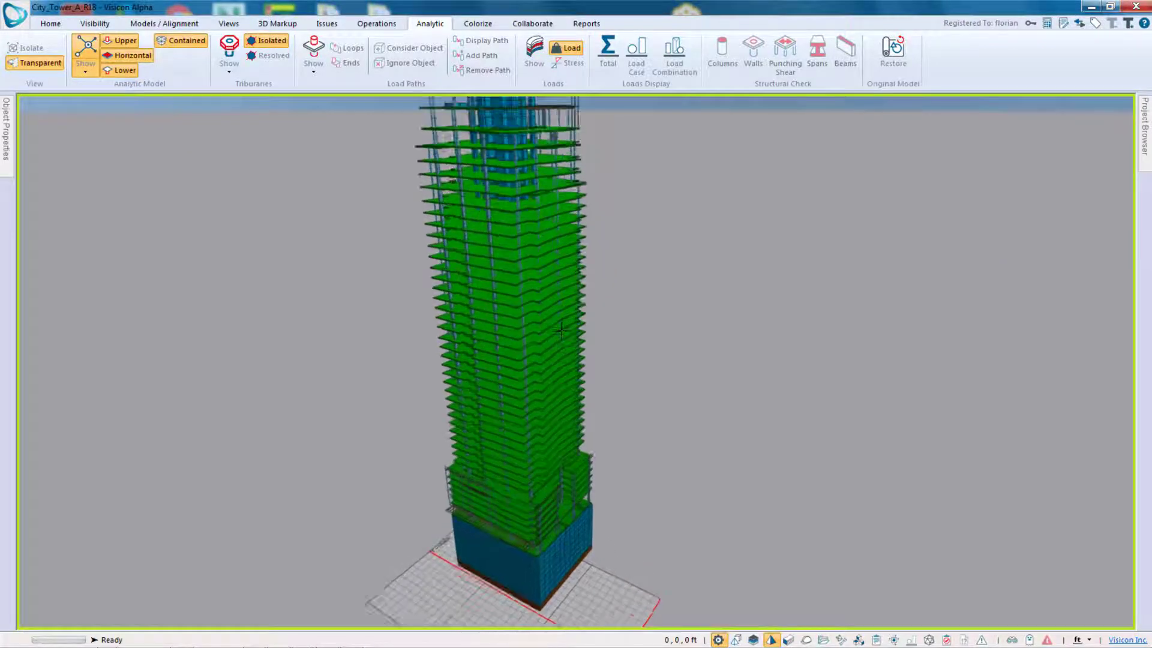
{"action": "middle_click_drag", "start_coordinate": [570, 594], "coordinate": [604, 420]}
{"action": "scroll", "coordinate": [605, 421], "scroll_direction": "up", "scroll_amount": 8}
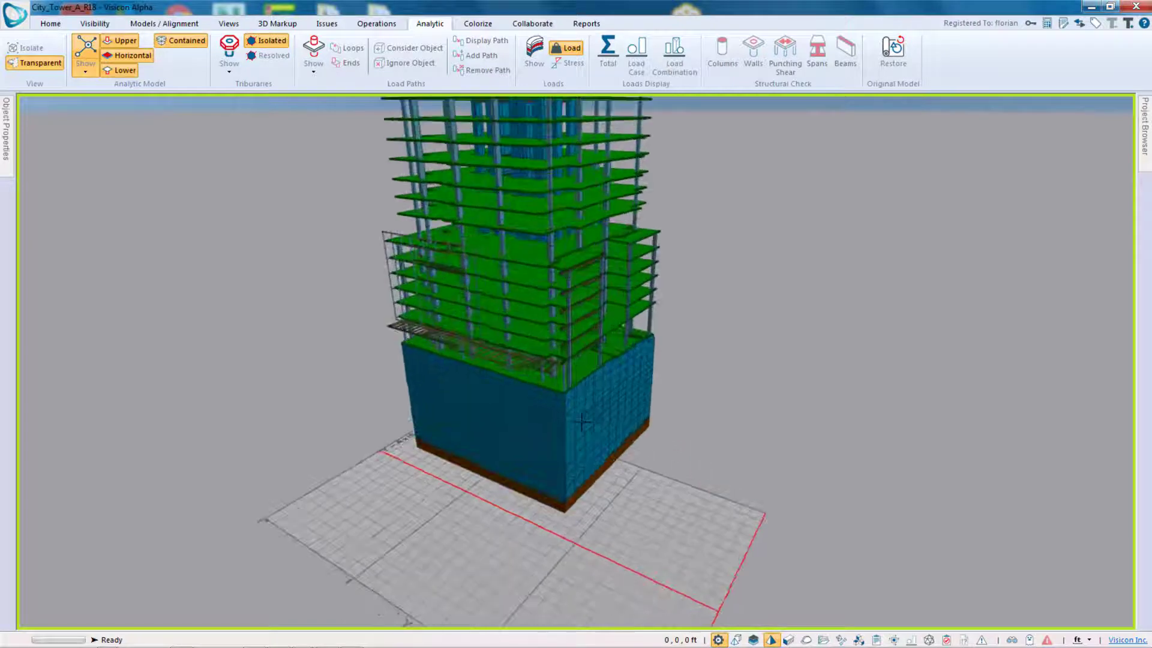
{"action": "scroll", "coordinate": [605, 372], "scroll_direction": "up", "scroll_amount": 2}
{"action": "middle_click_drag", "start_coordinate": [604, 421], "coordinate": [603, 330]}
{"action": "middle_click_drag", "start_coordinate": [557, 466], "coordinate": [617, 334]}
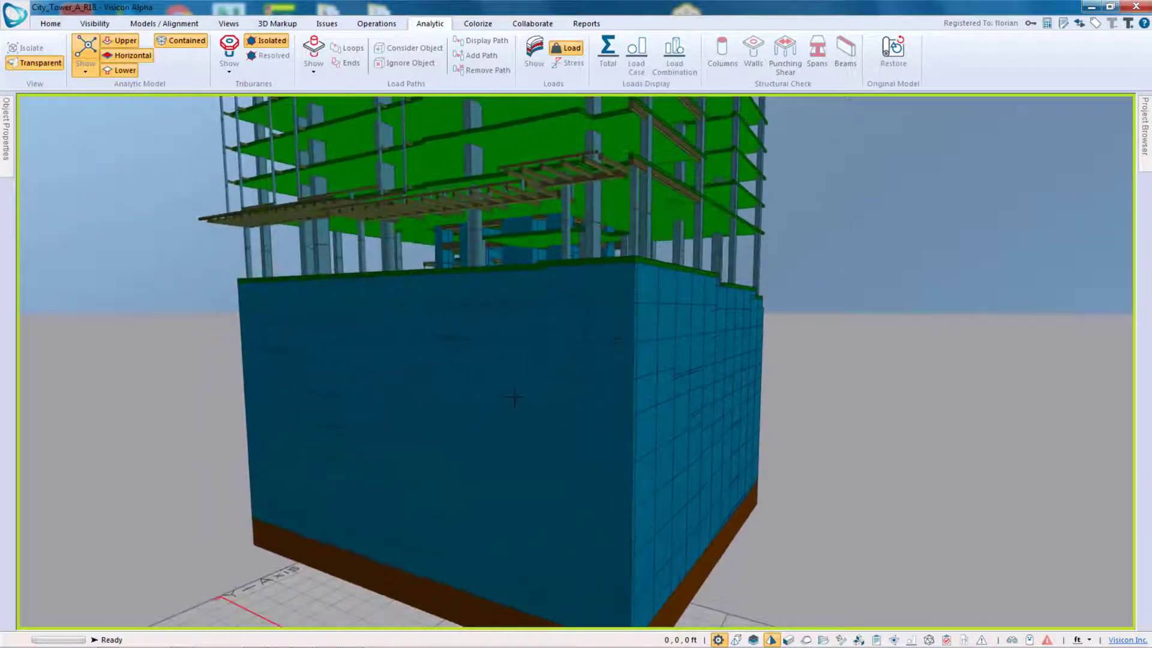
{"action": "left_click", "coordinate": [565, 362]}
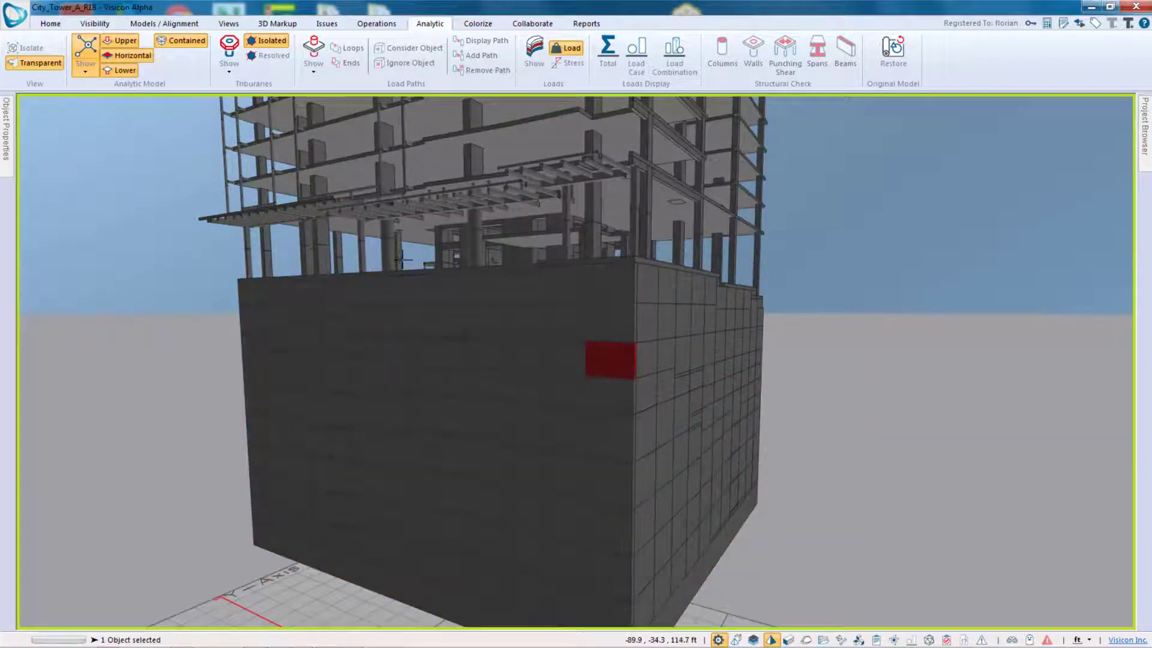
Select further individual segments in the upper rows of the basement wall to examine how the wall is divided
{"action": "left_click_drag", "start_coordinate": [381, 266], "coordinate": [523, 348]}
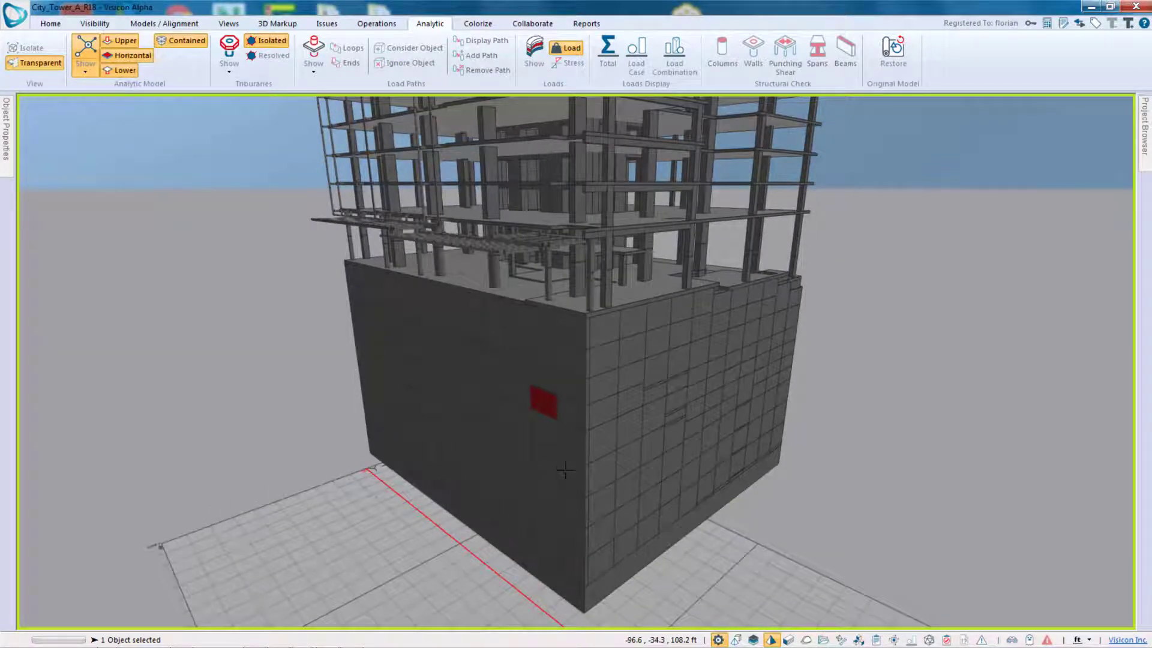
{"action": "left_click_drag", "start_coordinate": [451, 432], "coordinate": [460, 408]}
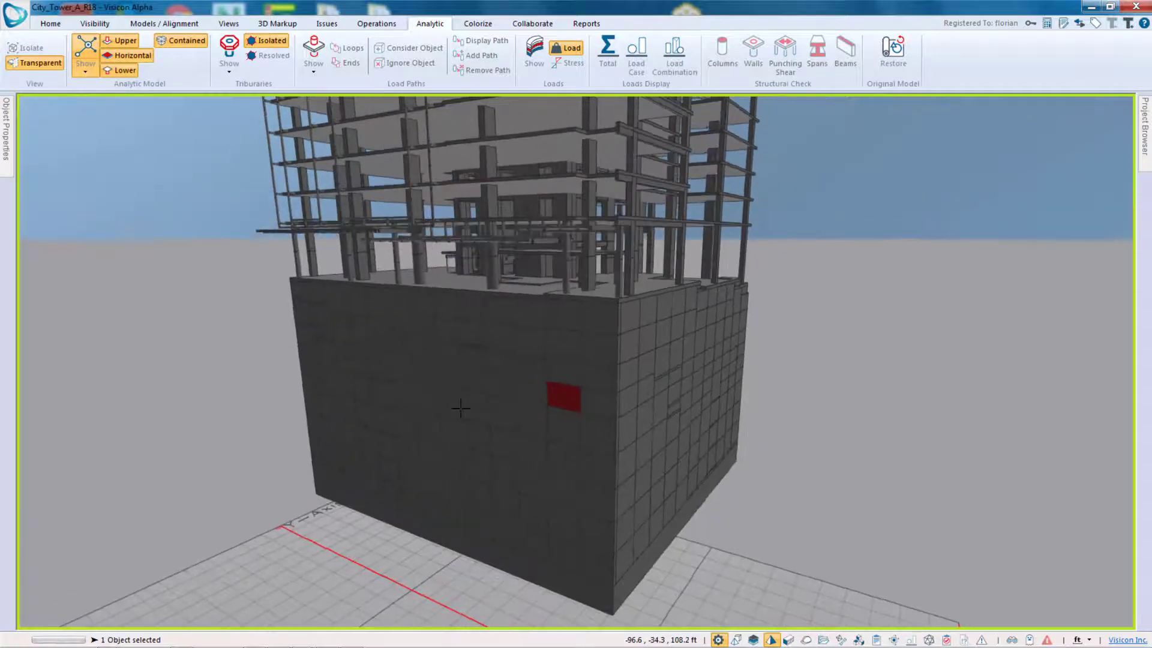
{"action": "left_click", "coordinate": [498, 308]}
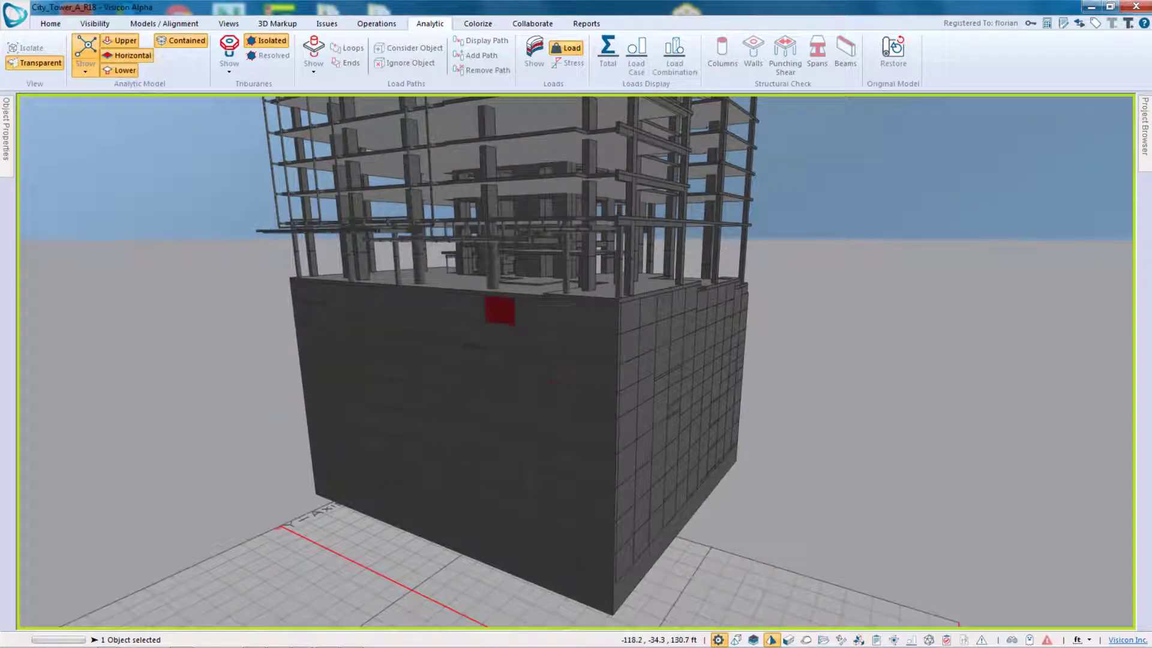
{"action": "left_click", "coordinate": [501, 336]}
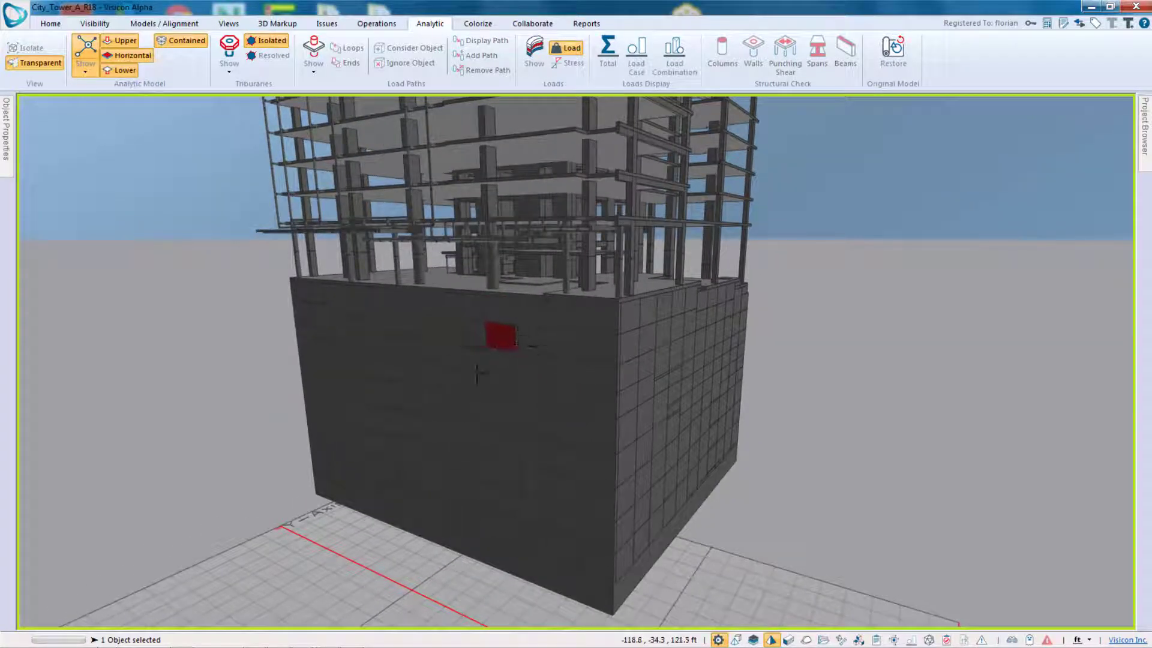
Select the large slab above the building's base to examine the columns, walls and beams connected above and below it
{"action": "scroll", "coordinate": [567, 481], "scroll_direction": "down", "scroll_amount": 2}
{"action": "middle_click_drag", "start_coordinate": [662, 405], "coordinate": [510, 384]}
{"action": "middle_click_drag", "start_coordinate": [701, 391], "coordinate": [542, 345]}
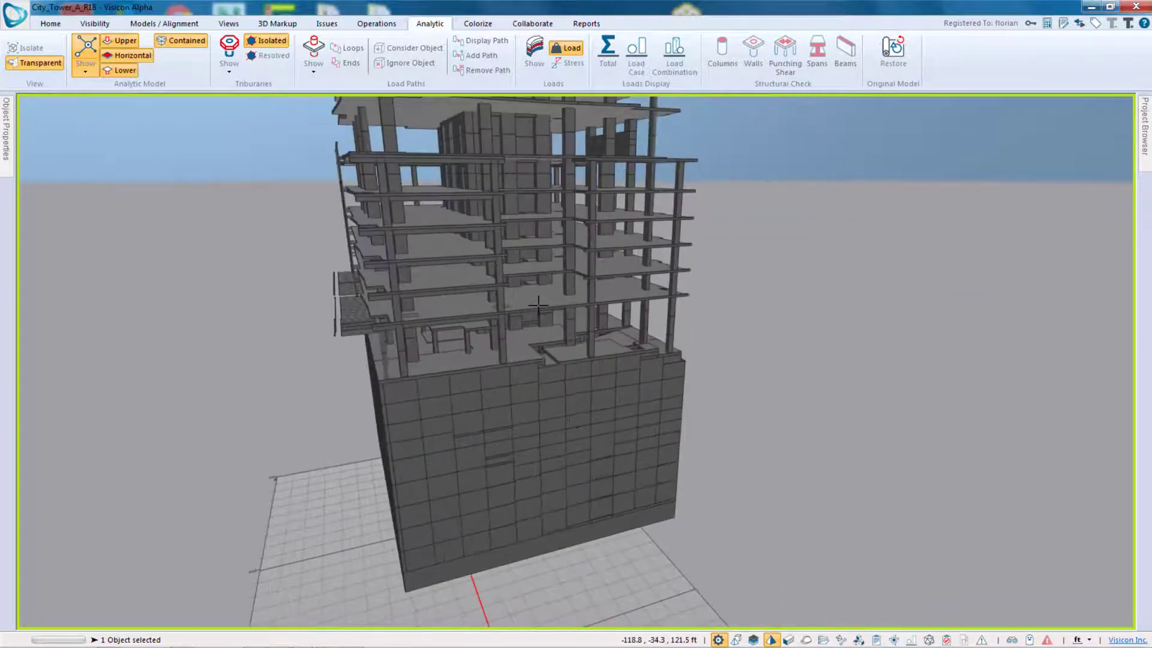
{"action": "left_click", "coordinate": [538, 305]}
{"action": "middle_click_drag", "start_coordinate": [326, 226], "coordinate": [468, 235]}
{"action": "middle_click_drag", "start_coordinate": [532, 419], "coordinate": [456, 373]}
{"action": "scroll", "coordinate": [540, 342], "scroll_direction": "up", "scroll_amount": 3}
{"action": "middle_click_drag", "start_coordinate": [665, 381], "coordinate": [512, 383]}
{"action": "middle_click_drag", "start_coordinate": [736, 430], "coordinate": [444, 401]}
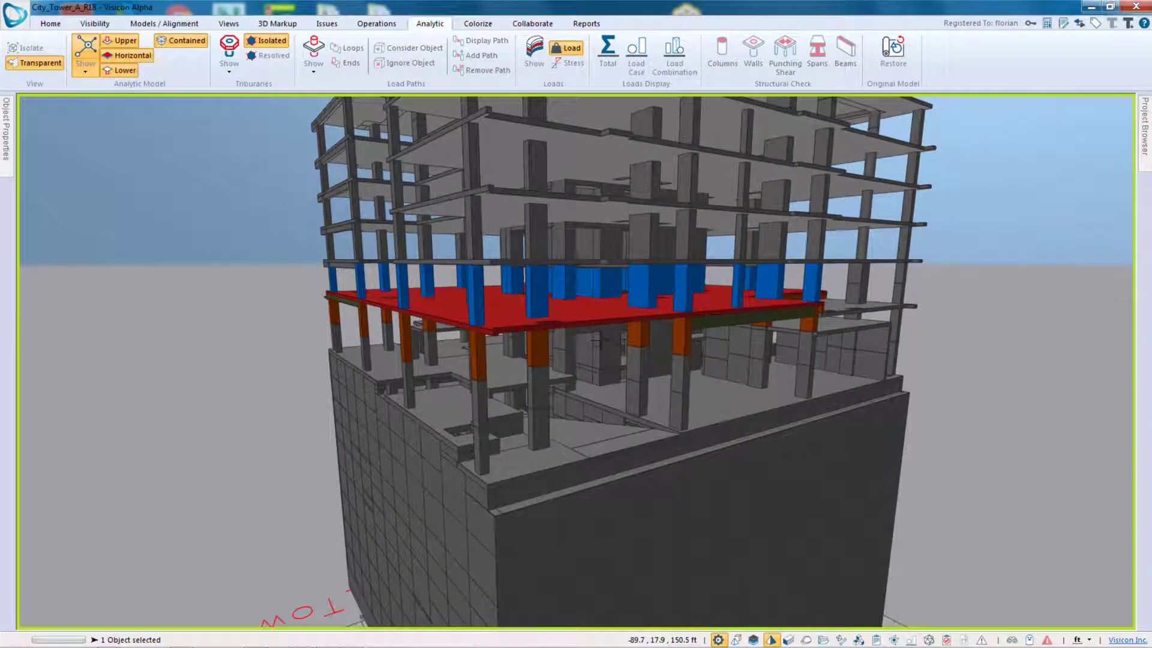
{"action": "scroll", "coordinate": [597, 356], "scroll_direction": "up", "scroll_amount": 2}
{"action": "left_click_drag", "start_coordinate": [597, 355], "coordinate": [562, 354]}
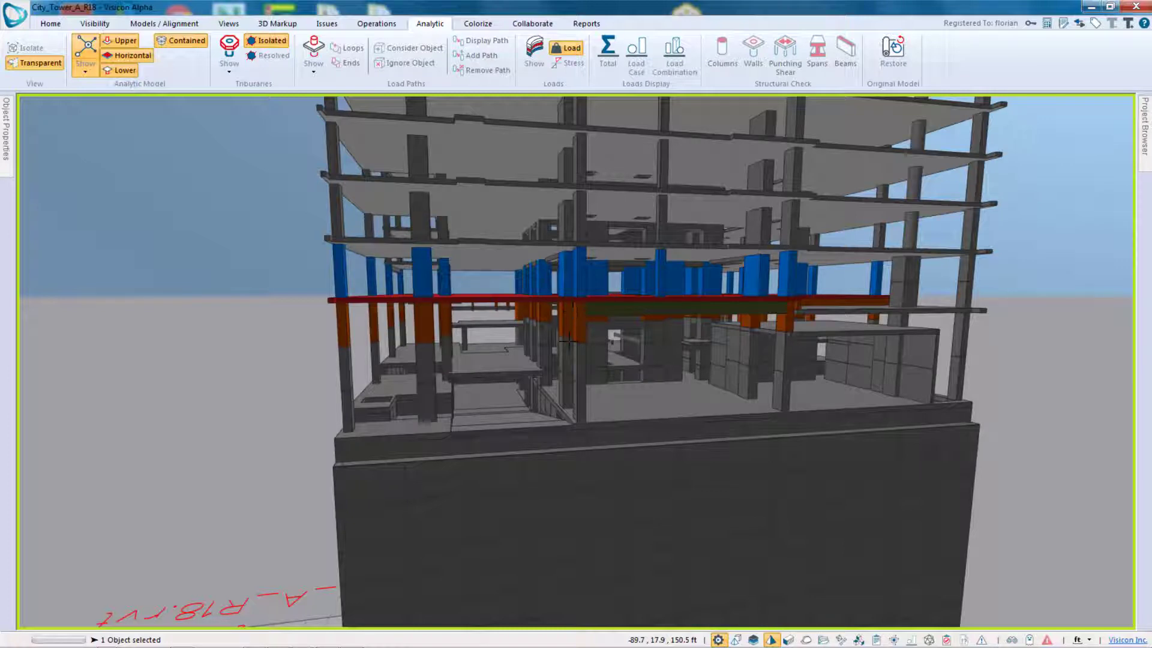
Select the small corner slab beside the large one to examine its upper, lower and horizontal connections
{"action": "middle_click_drag", "start_coordinate": [697, 328], "coordinate": [780, 363]}
{"action": "left_click", "coordinate": [880, 322]}
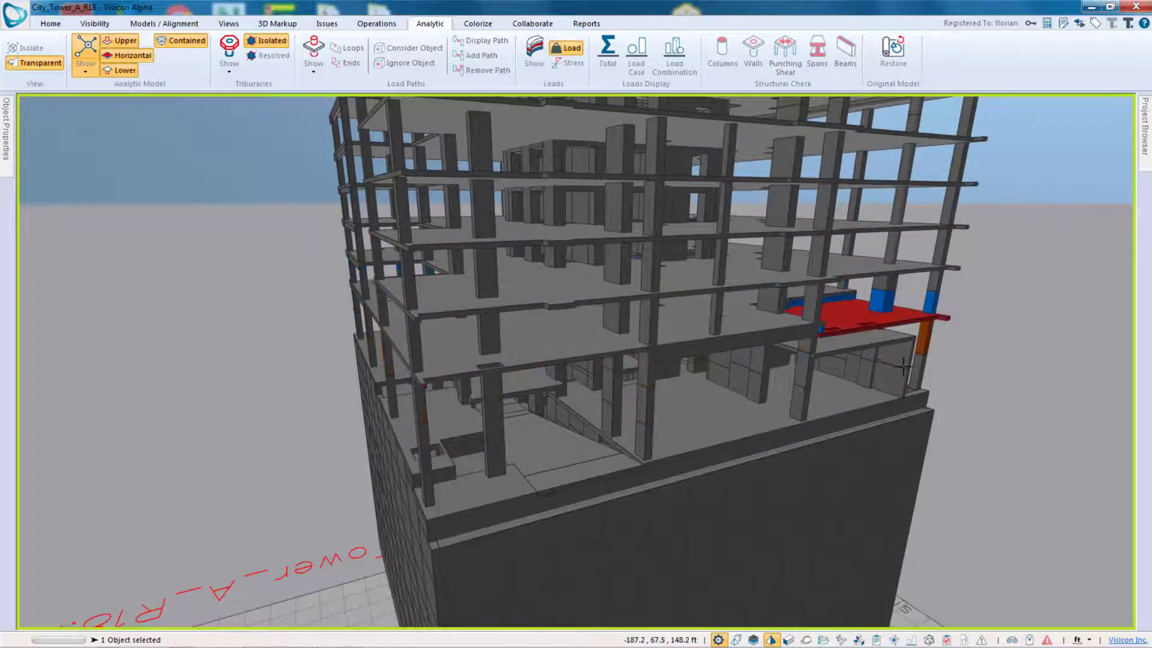
{"action": "middle_click_drag", "start_coordinate": [887, 367], "coordinate": [324, 221]}
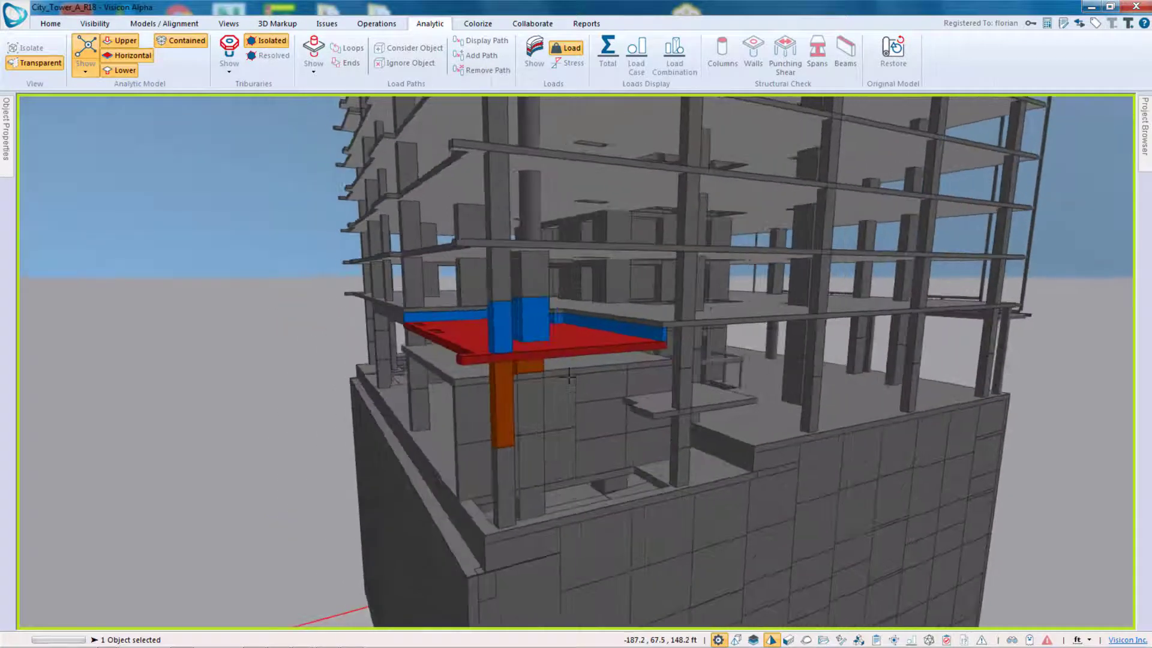
{"action": "middle_click_drag", "start_coordinate": [565, 371], "coordinate": [723, 420]}
Select the slab at the podium setback to examine its adjoining slabs and the supports above and below it
{"action": "left_click", "coordinate": [750, 273]}
{"action": "left_click", "coordinate": [716, 258]}
{"action": "scroll", "coordinate": [738, 300], "scroll_direction": "down", "scroll_amount": 3}
{"action": "left_click", "coordinate": [744, 312]}
{"action": "mouse_move", "coordinate": [744, 312]}
{"action": "middle_mouse_down"}
{"action": "mouse_move", "coordinate": [646, 299]}
{"action": "mouse_move", "coordinate": [729, 303]}
{"action": "middle_mouse_up"}
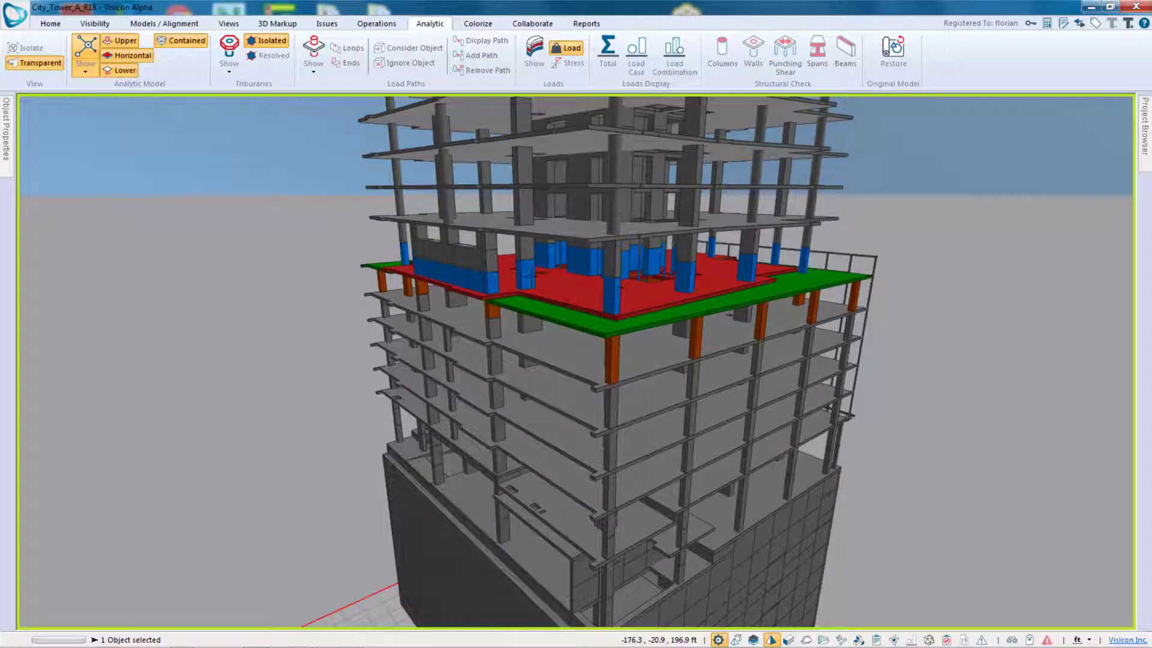
{"action": "middle_click_drag", "start_coordinate": [551, 292], "coordinate": [664, 257]}
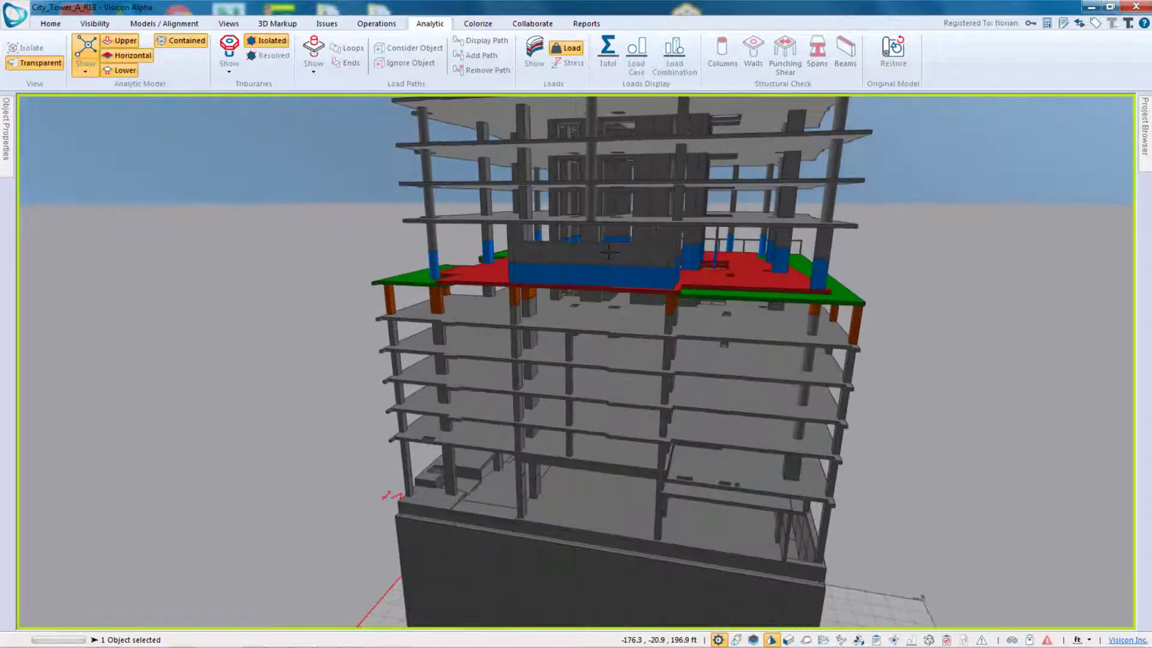
{"action": "middle_click_drag", "start_coordinate": [648, 246], "coordinate": [480, 294]}
Select a typical floor slab above the podium to examine its analytic connections
{"action": "scroll", "coordinate": [534, 294], "scroll_direction": "down", "scroll_amount": 1}
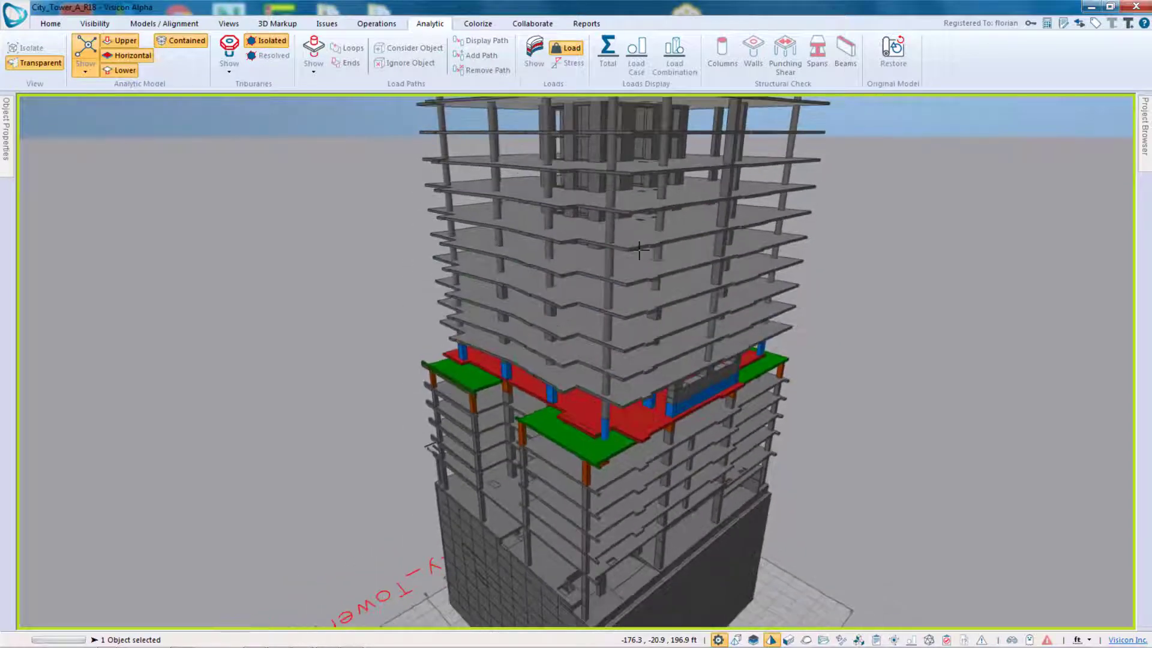
{"action": "left_click", "coordinate": [636, 243]}
{"action": "middle_click_drag", "start_coordinate": [636, 243], "coordinate": [726, 401]}
{"action": "middle_click_drag", "start_coordinate": [756, 273], "coordinate": [754, 450]}
{"action": "scroll", "coordinate": [702, 326], "scroll_direction": "down", "scroll_amount": 2}
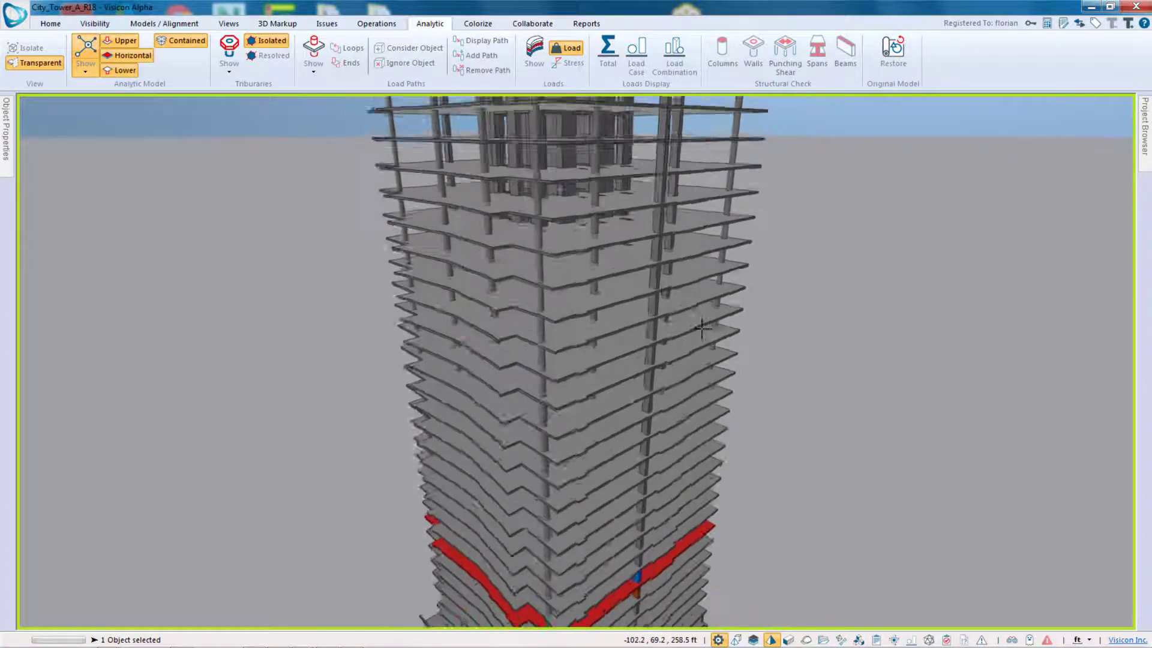
Select the main roof-level slab and the smaller slab above it to examine their connected columns, walls and slabs
{"action": "middle_click_drag", "start_coordinate": [643, 132], "coordinate": [618, 330]}
{"action": "scroll", "coordinate": [619, 332], "scroll_direction": "up", "scroll_amount": 2}
{"action": "left_click", "coordinate": [491, 303]}
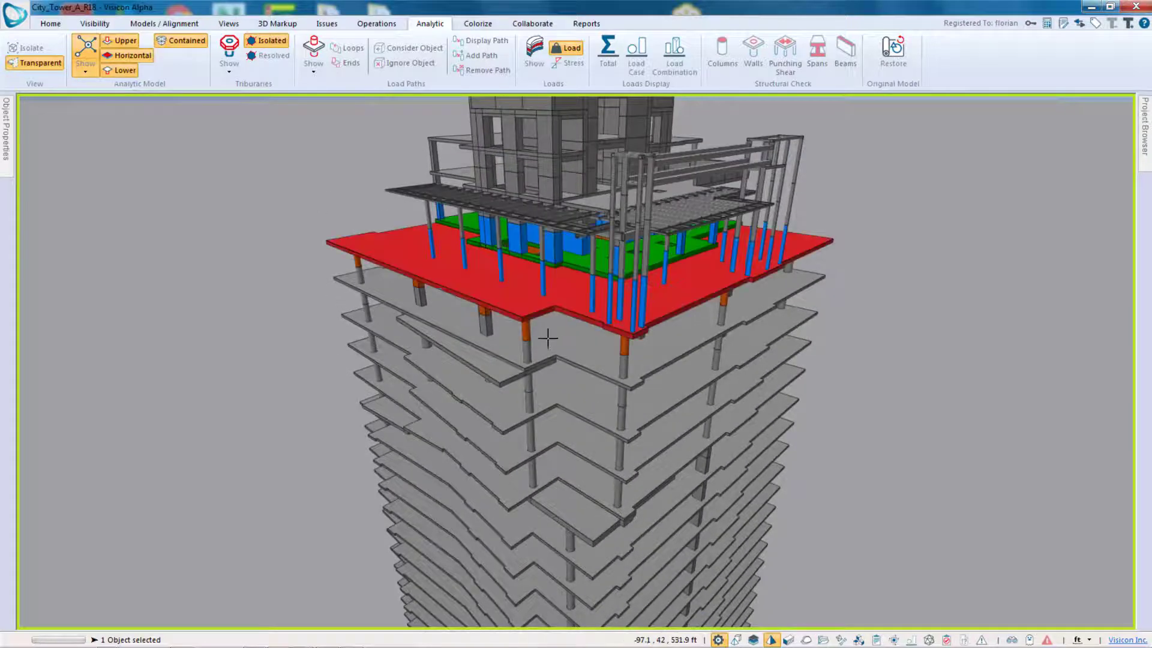
{"action": "middle_click_drag", "start_coordinate": [548, 337], "coordinate": [567, 297]}
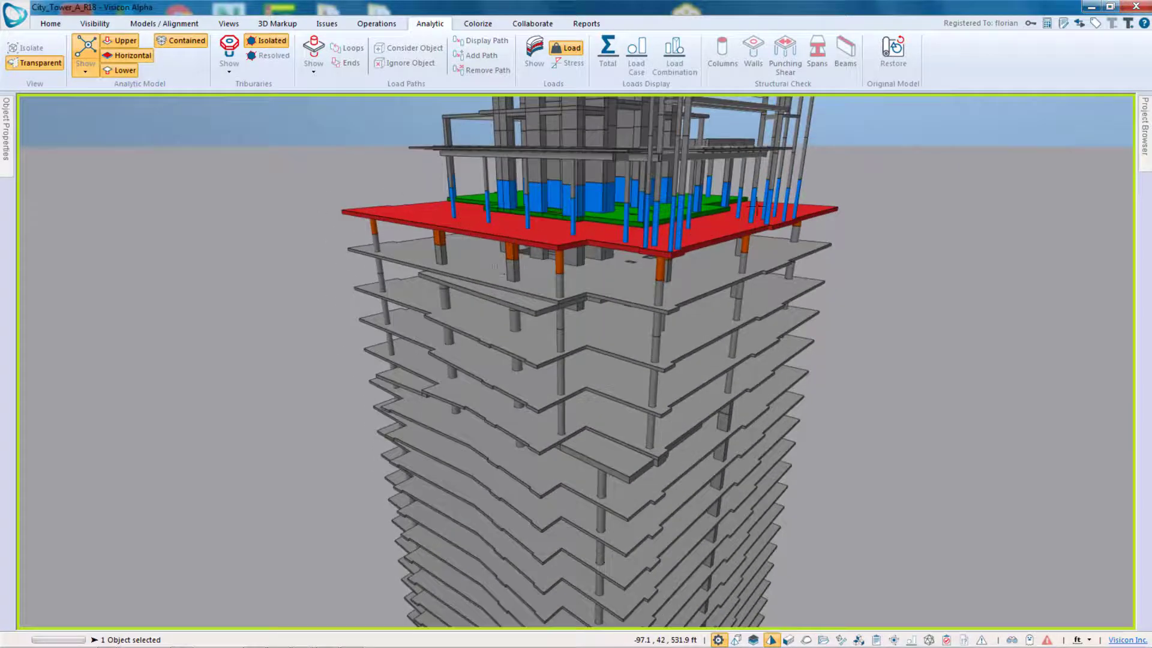
{"action": "middle_click_drag", "start_coordinate": [636, 237], "coordinate": [427, 221]}
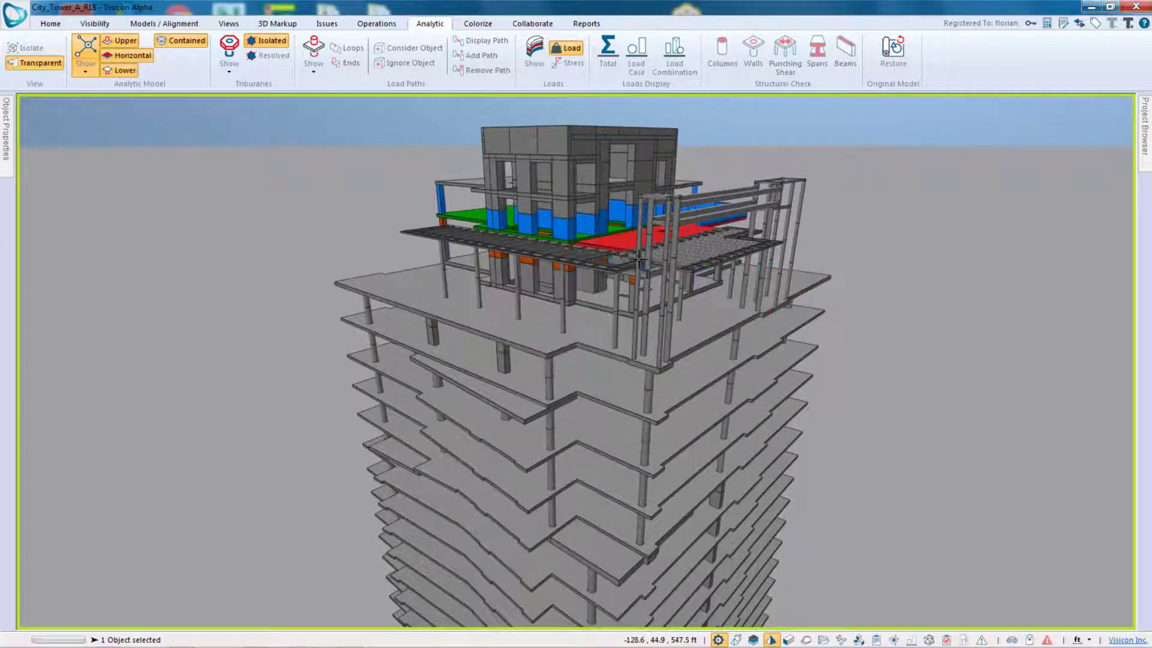
Select a beam in the rooftop canopy framing to examine its connected members, and clear the selection
{"action": "left_click", "coordinate": [690, 264]}
{"action": "middle_click_drag", "start_coordinate": [690, 264], "coordinate": [500, 253]}
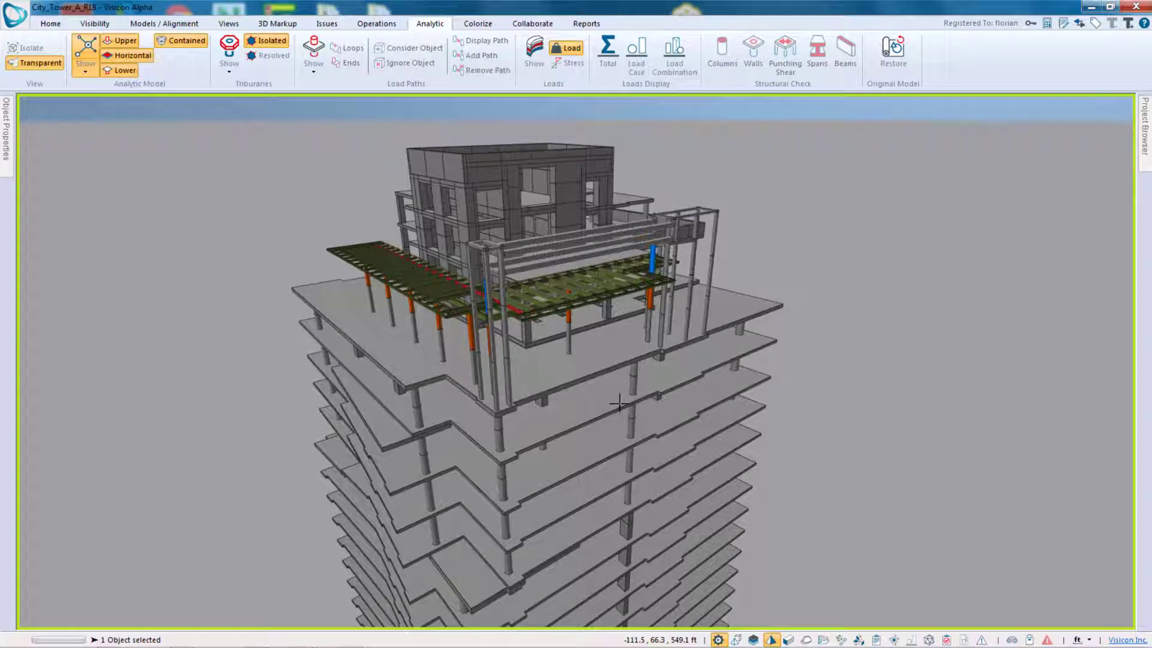
{"action": "scroll", "coordinate": [610, 404], "scroll_direction": "down", "scroll_amount": 10}
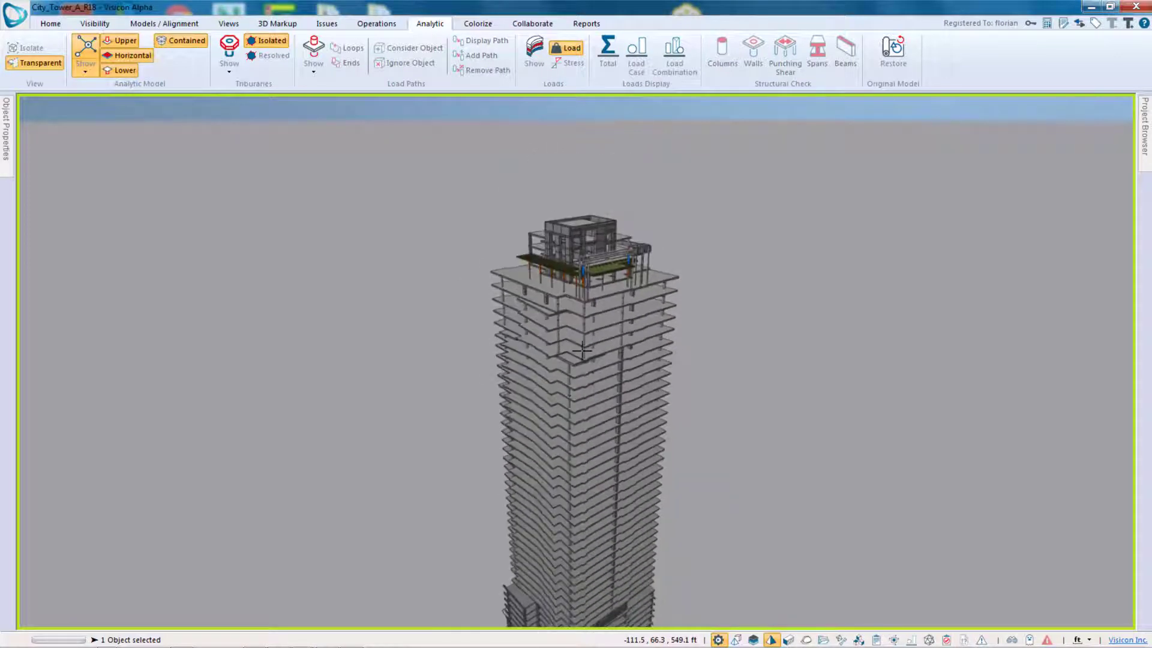
{"action": "middle_click_drag", "start_coordinate": [582, 342], "coordinate": [434, 324]}
{"action": "left_click", "coordinate": [479, 250]}
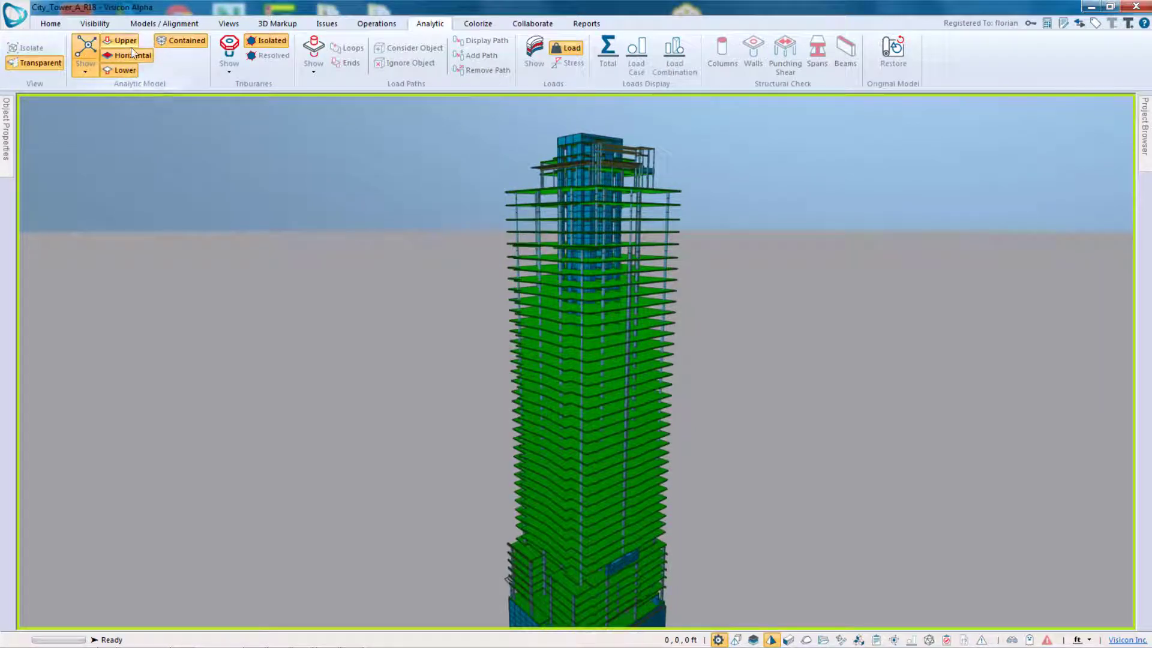
Select an upper-tower floor slab, toggle its upper connections off and back on to compare the highlighted supports, and clear the selection
{"action": "middle_click_drag", "start_coordinate": [418, 313], "coordinate": [542, 299]}
{"action": "scroll", "coordinate": [542, 298], "scroll_direction": "up", "scroll_amount": 4}
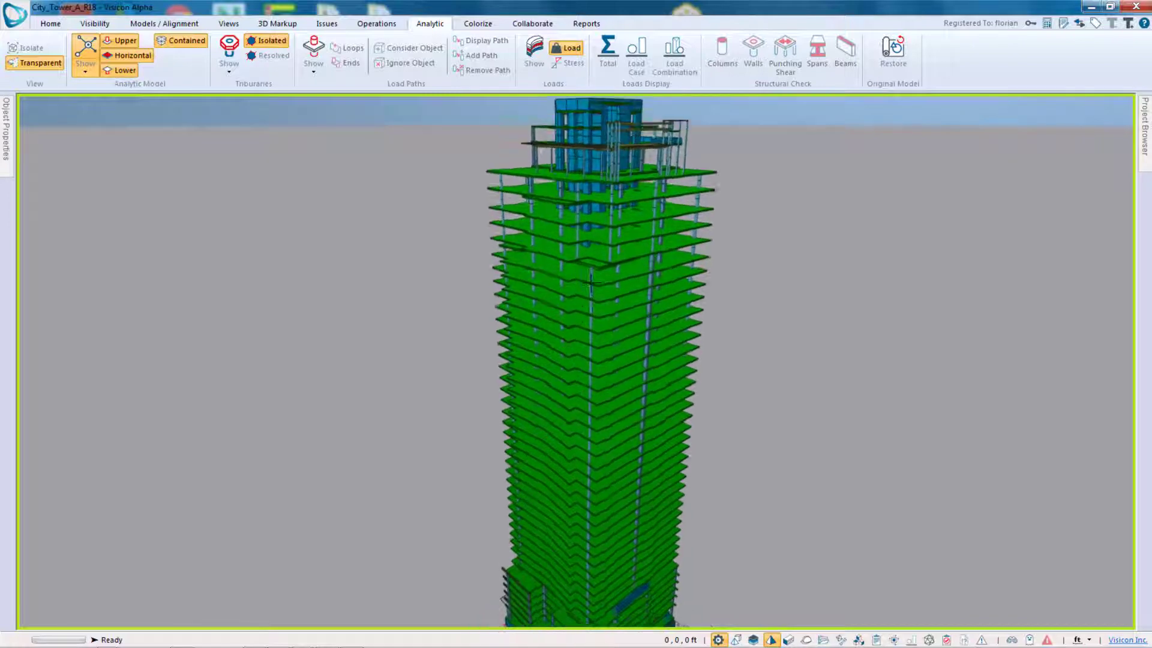
{"action": "left_click", "coordinate": [576, 273]}
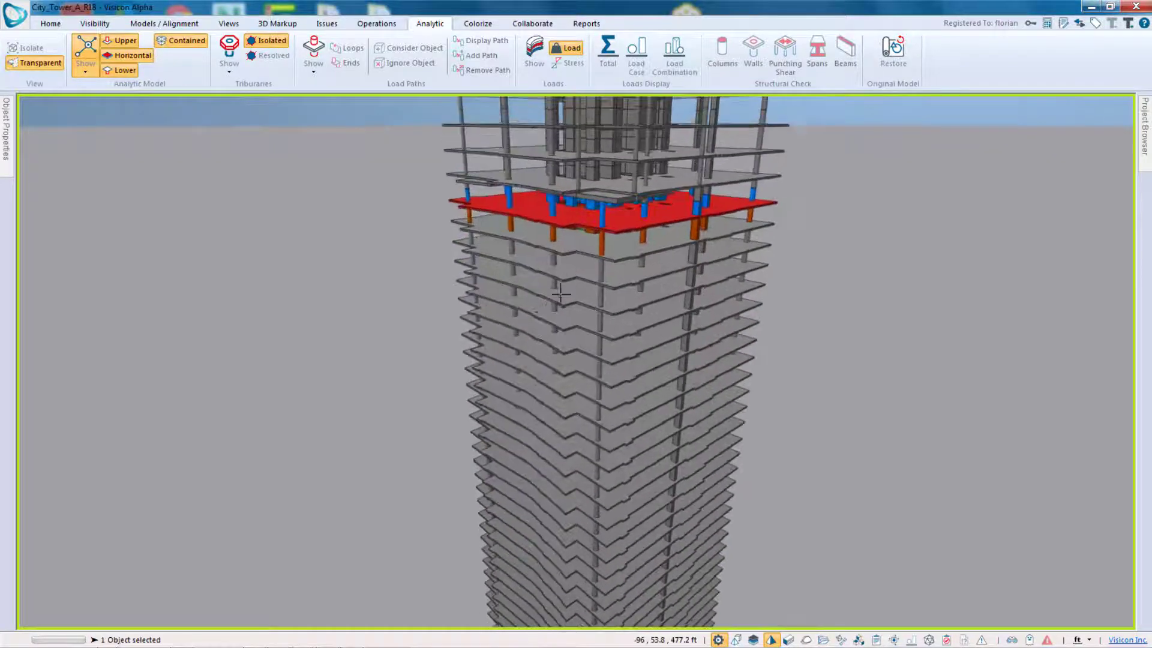
{"action": "left_click", "coordinate": [123, 40]}
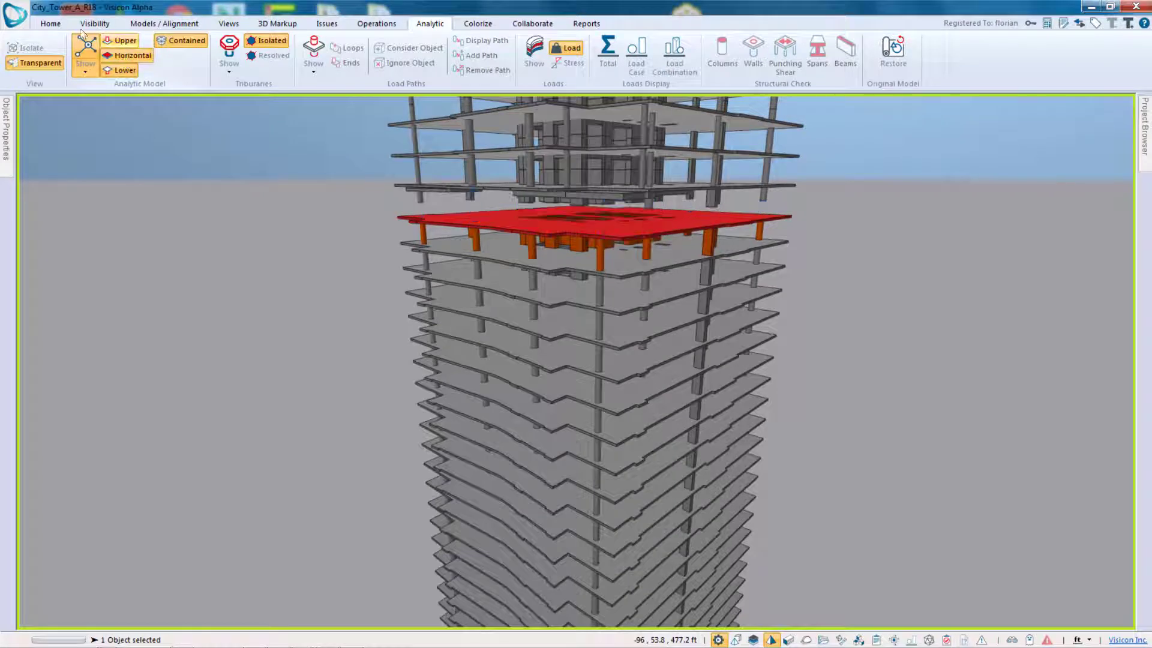
{"action": "left_click", "coordinate": [123, 40]}
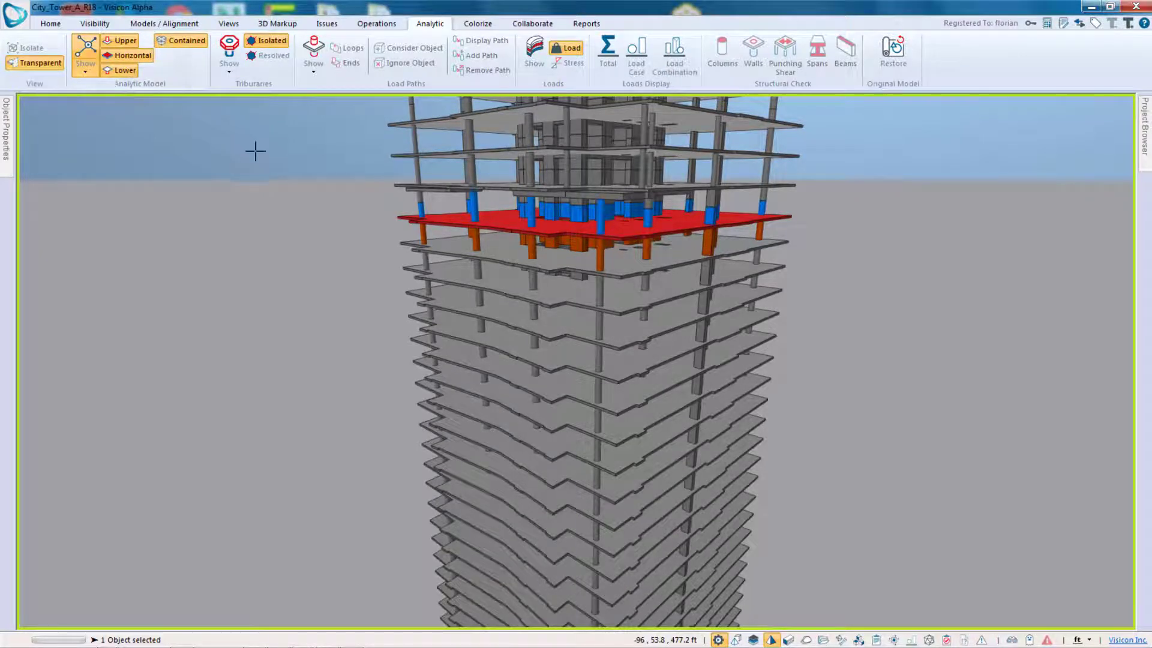
{"action": "key", "text": "Escape"}
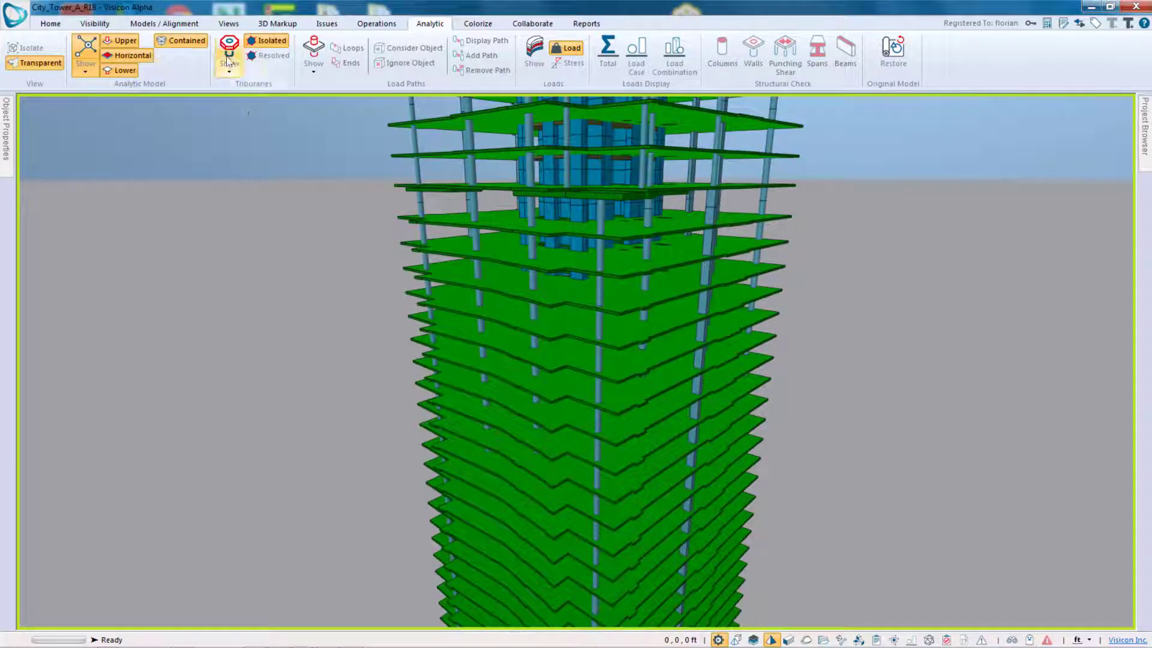
Display the isolated tributaries and select two perimeter columns in the upper tower to examine the slab areas they carry
{"action": "left_click", "coordinate": [230, 57]}
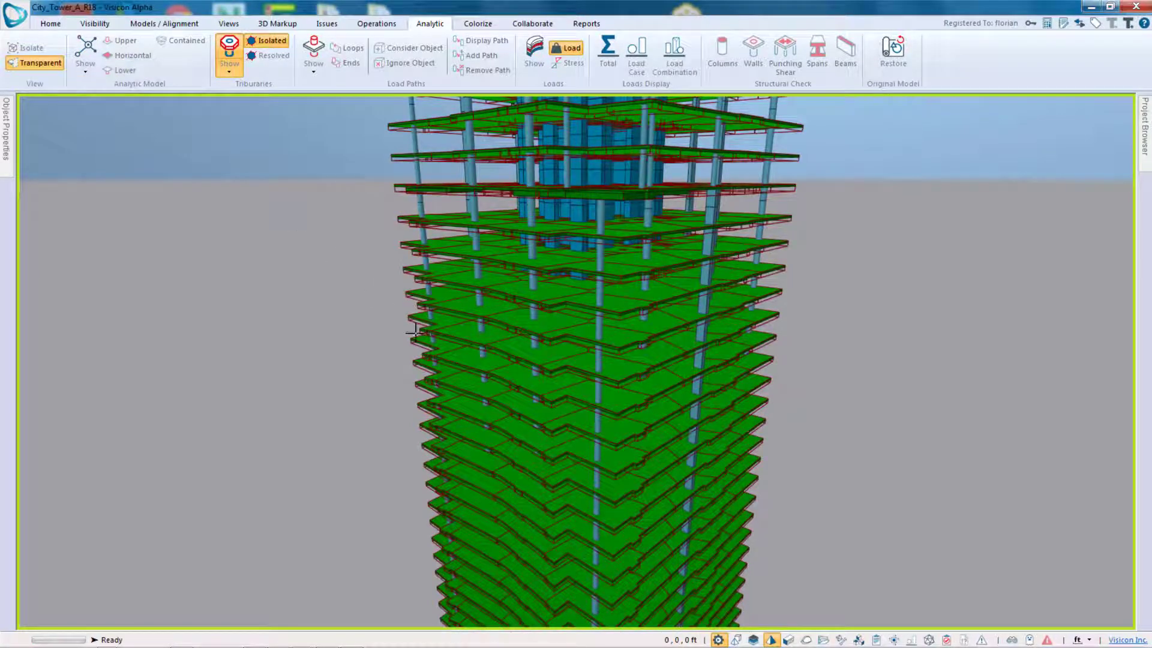
{"action": "scroll", "coordinate": [607, 456], "scroll_direction": "up", "scroll_amount": 5}
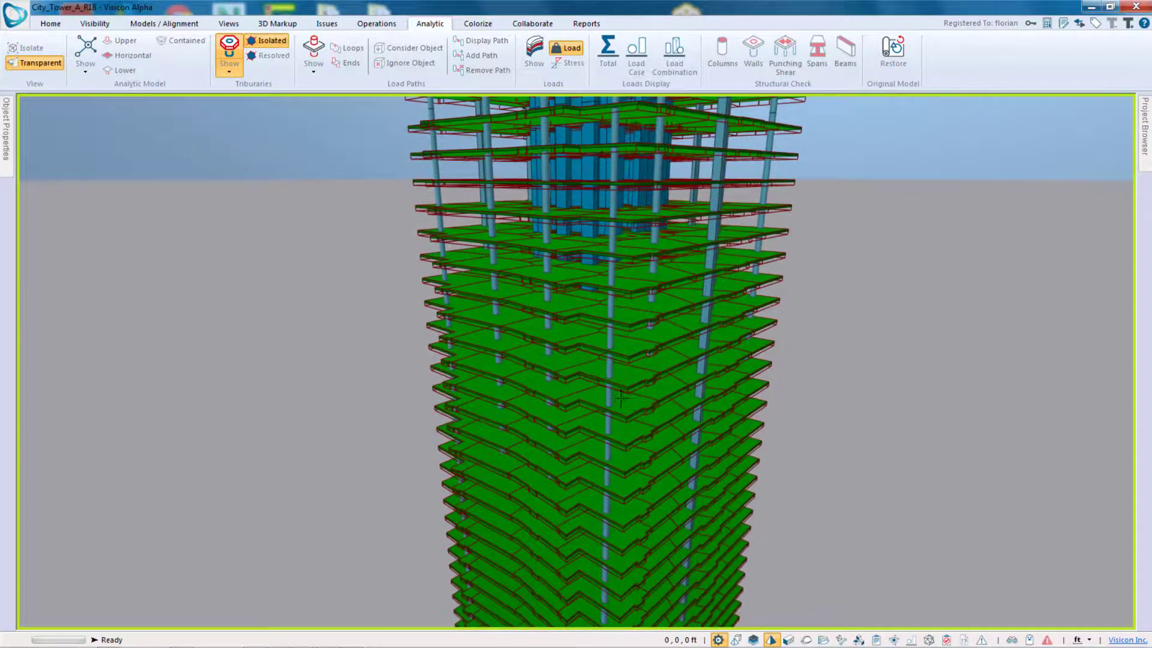
{"action": "left_click", "coordinate": [645, 430]}
{"action": "middle_click_drag", "start_coordinate": [692, 441], "coordinate": [589, 360]}
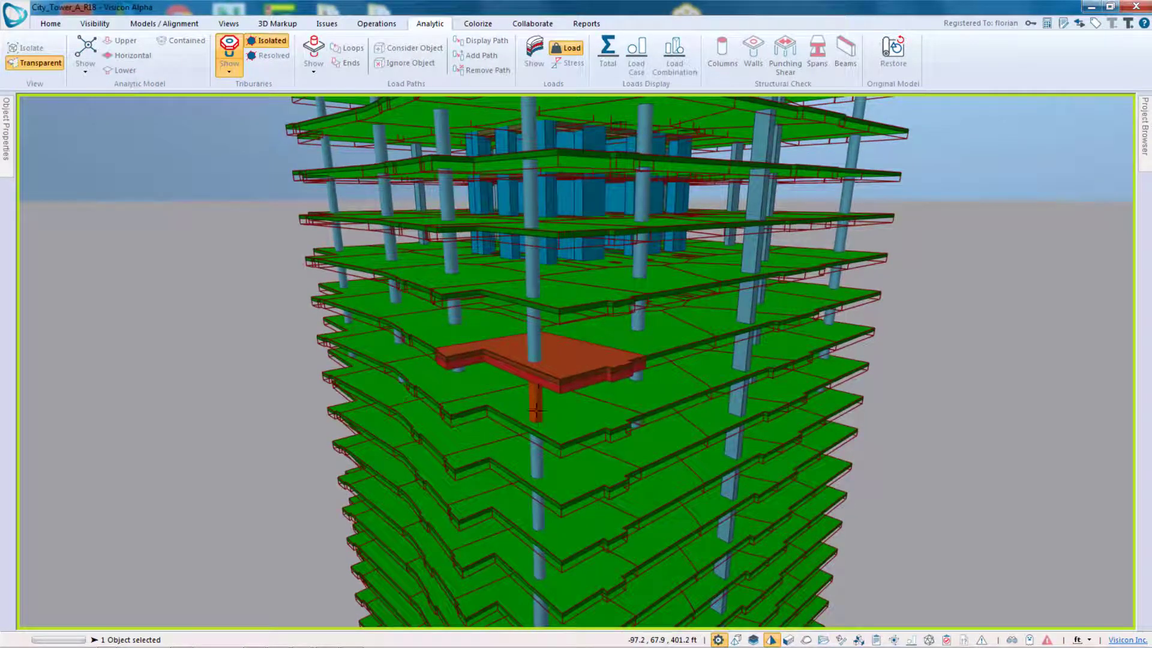
{"action": "middle_click_drag", "start_coordinate": [715, 412], "coordinate": [653, 373]}
{"action": "left_click", "coordinate": [618, 370]}
{"action": "scroll", "coordinate": [543, 360], "scroll_direction": "down", "scroll_amount": 4}
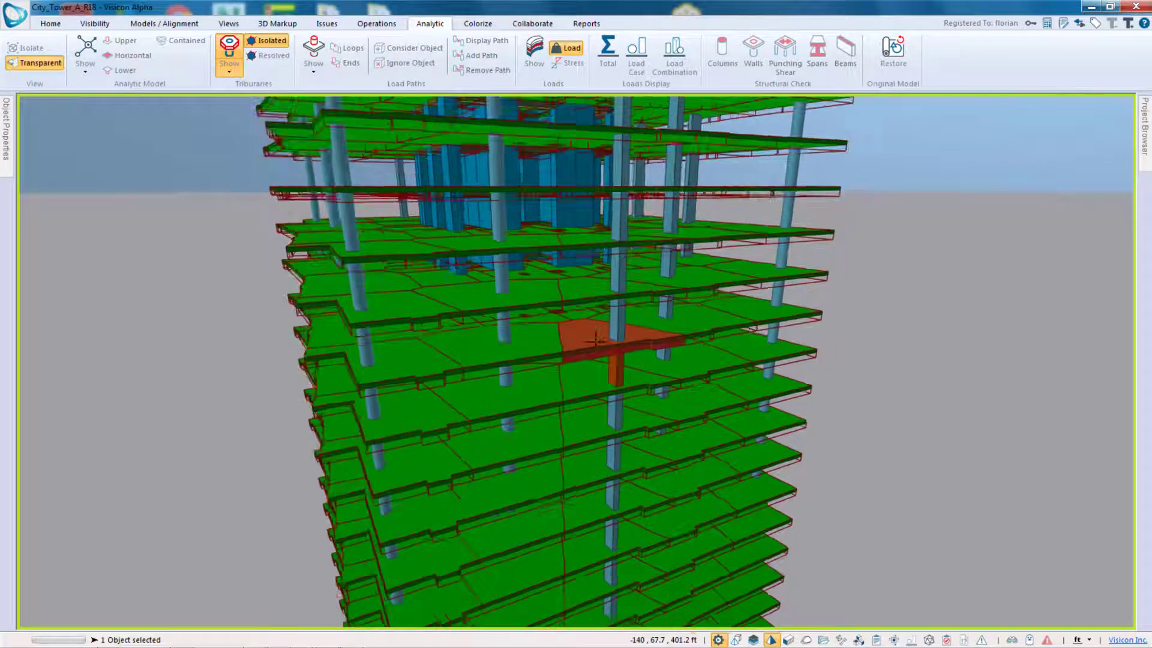
Select several columns around the podium setback to examine their tributary slab areas
{"action": "middle_click_drag", "start_coordinate": [566, 615], "coordinate": [600, 283]}
{"action": "scroll", "coordinate": [543, 456], "scroll_direction": "up", "scroll_amount": 3}
{"action": "scroll", "coordinate": [525, 420], "scroll_direction": "up", "scroll_amount": 4}
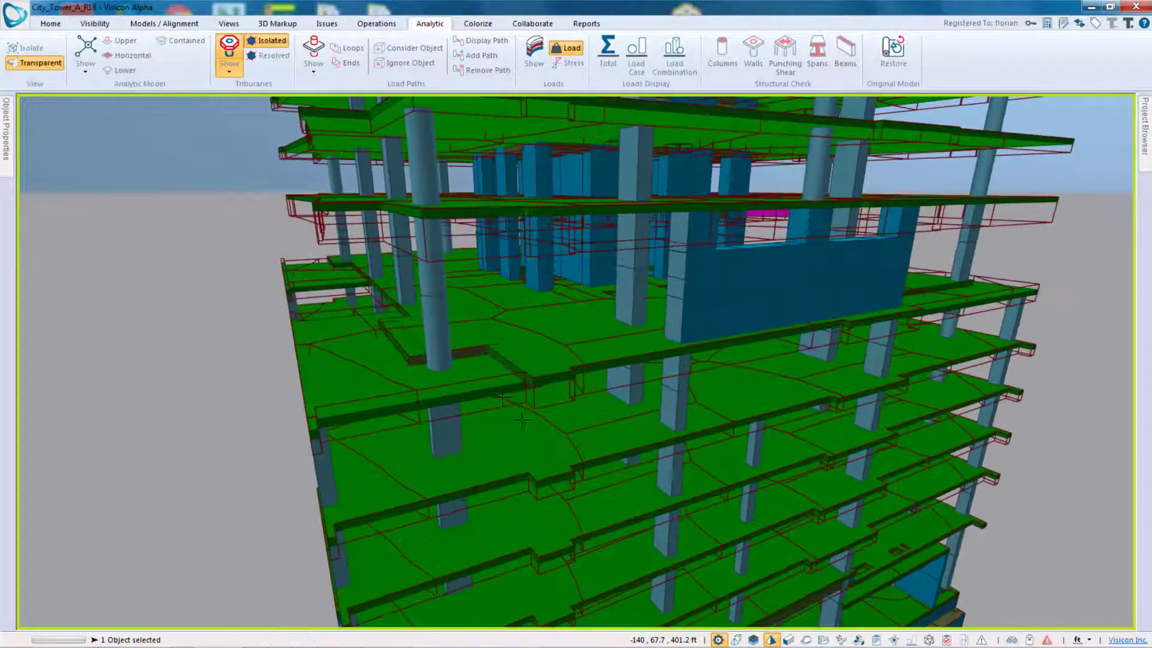
{"action": "left_click", "coordinate": [444, 428]}
{"action": "middle_click_drag", "start_coordinate": [444, 428], "coordinate": [490, 414], "text": "shift"}
{"action": "left_click", "coordinate": [333, 328]}
{"action": "middle_click_drag", "start_coordinate": [221, 218], "coordinate": [384, 276], "text": "shift"}
{"action": "left_click", "coordinate": [401, 402]}
{"action": "middle_click_drag", "start_coordinate": [425, 461], "coordinate": [591, 516], "text": "shift"}
Select a column a few floors above the podium roof to examine its tributary area, and clear the selection
{"action": "left_click", "coordinate": [538, 329]}
{"action": "middle_click_drag", "start_coordinate": [555, 337], "coordinate": [556, 441]}
{"action": "left_click", "coordinate": [534, 333]}
{"action": "middle_click_drag", "start_coordinate": [558, 306], "coordinate": [568, 336]}
{"action": "scroll", "coordinate": [595, 314], "scroll_direction": "down", "scroll_amount": 7}
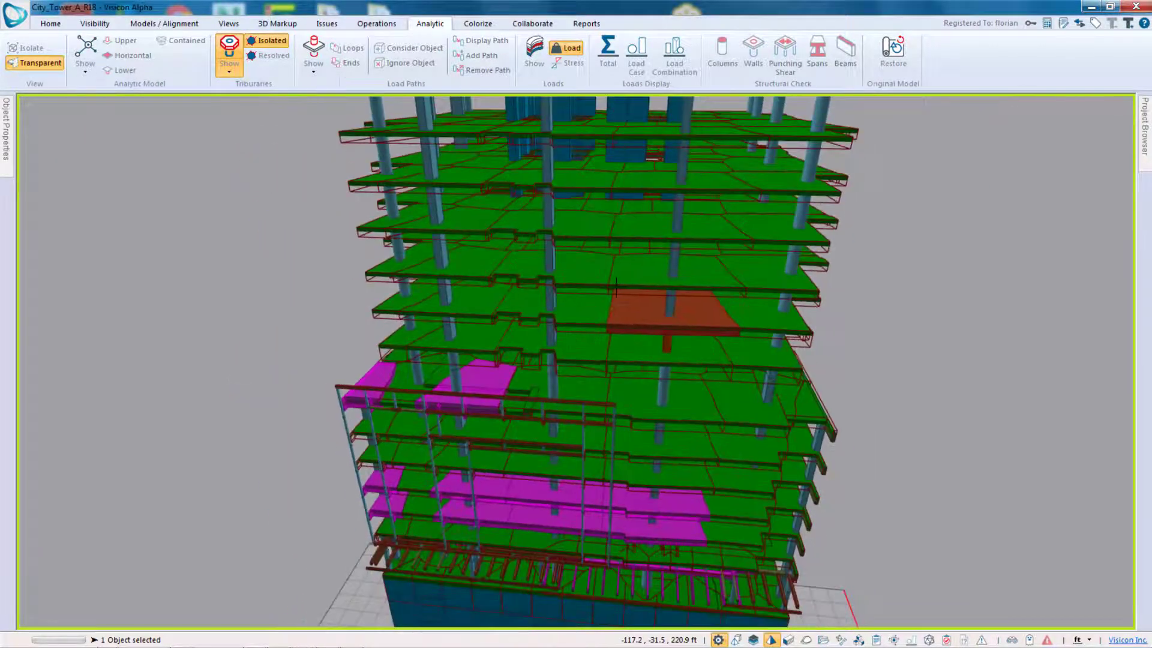
{"action": "middle_click_drag", "start_coordinate": [520, 293], "coordinate": [830, 309]}
{"action": "left_click", "coordinate": [828, 305]}
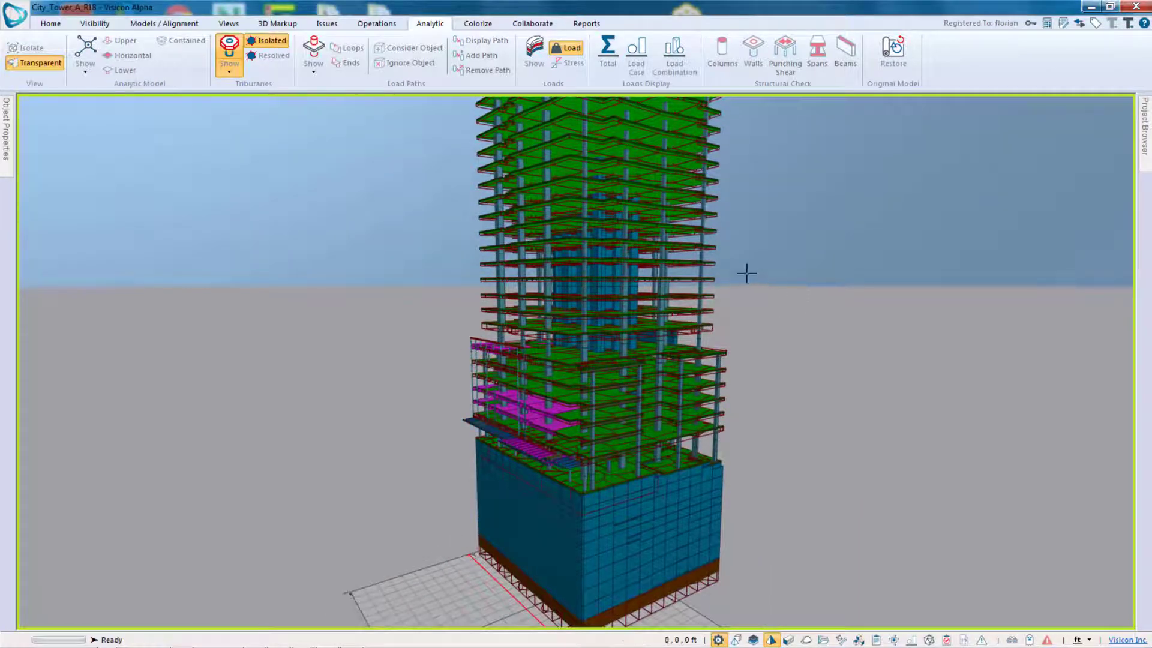
Display the load paths with loops and ends for the whole tower and examine the model from the base to the rooftop
{"action": "left_click", "coordinate": [313, 58]}
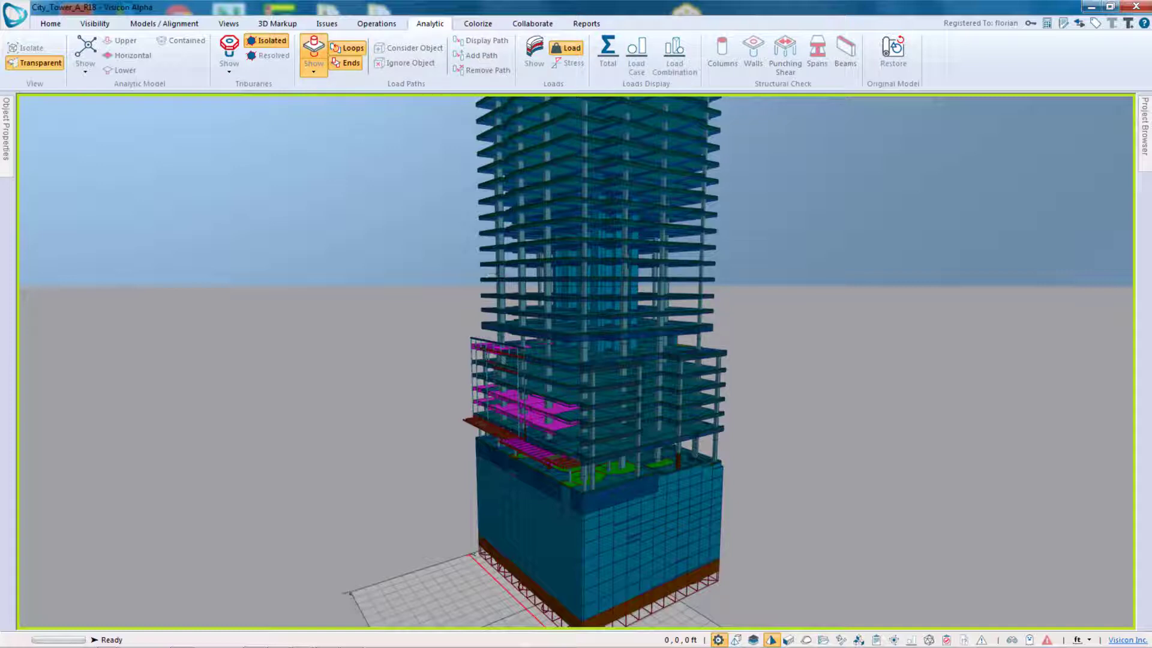
{"action": "middle_click_drag", "start_coordinate": [399, 312], "coordinate": [360, 453]}
{"action": "mouse_move", "coordinate": [684, 447]}
{"action": "middle_mouse_down"}
{"action": "mouse_move", "coordinate": [540, 420]}
{"action": "mouse_move", "coordinate": [366, 436]}
{"action": "middle_mouse_up"}
{"action": "middle_click_drag", "start_coordinate": [701, 441], "coordinate": [570, 487]}
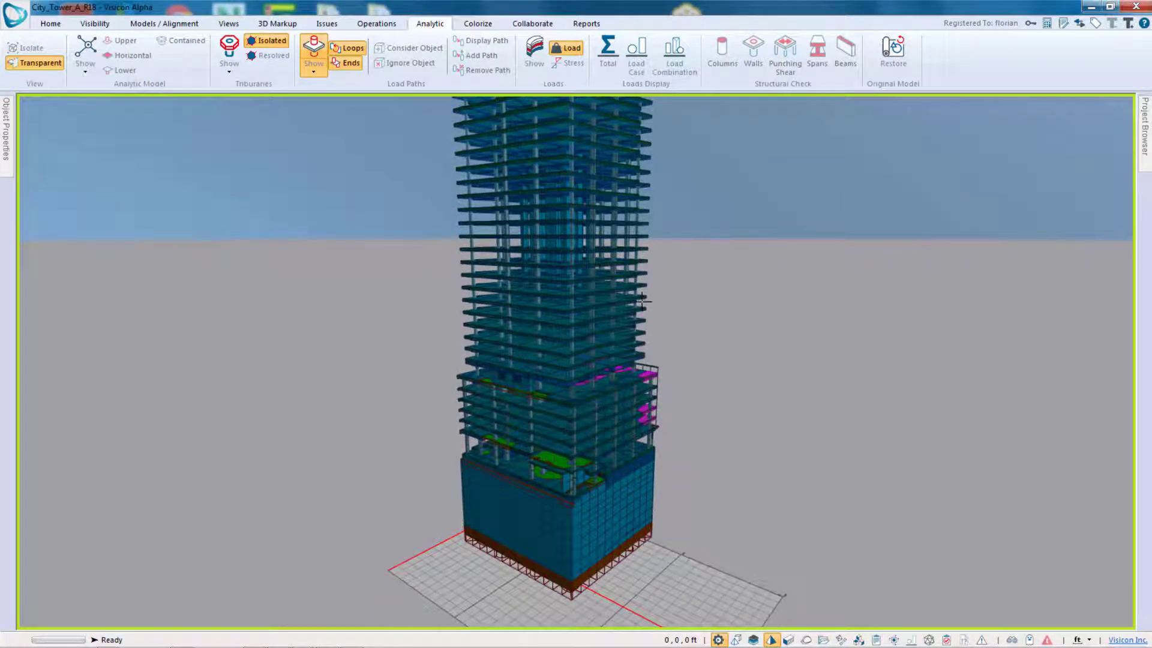
{"action": "middle_click_drag", "start_coordinate": [647, 356], "coordinate": [446, 285]}
{"action": "scroll", "coordinate": [618, 360], "scroll_direction": "up", "scroll_amount": 3}
{"action": "middle_click_drag", "start_coordinate": [618, 363], "coordinate": [627, 341]}
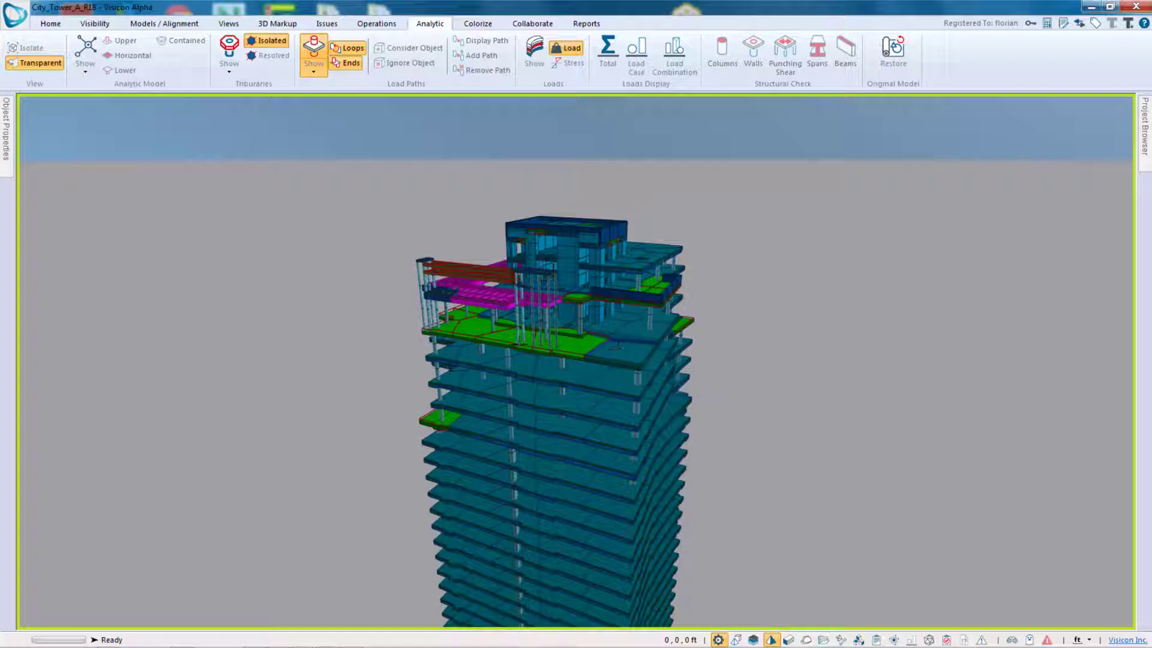
{"action": "middle_click_drag", "start_coordinate": [519, 345], "coordinate": [543, 340]}
{"action": "scroll", "coordinate": [534, 341], "scroll_direction": "up", "scroll_amount": 2}
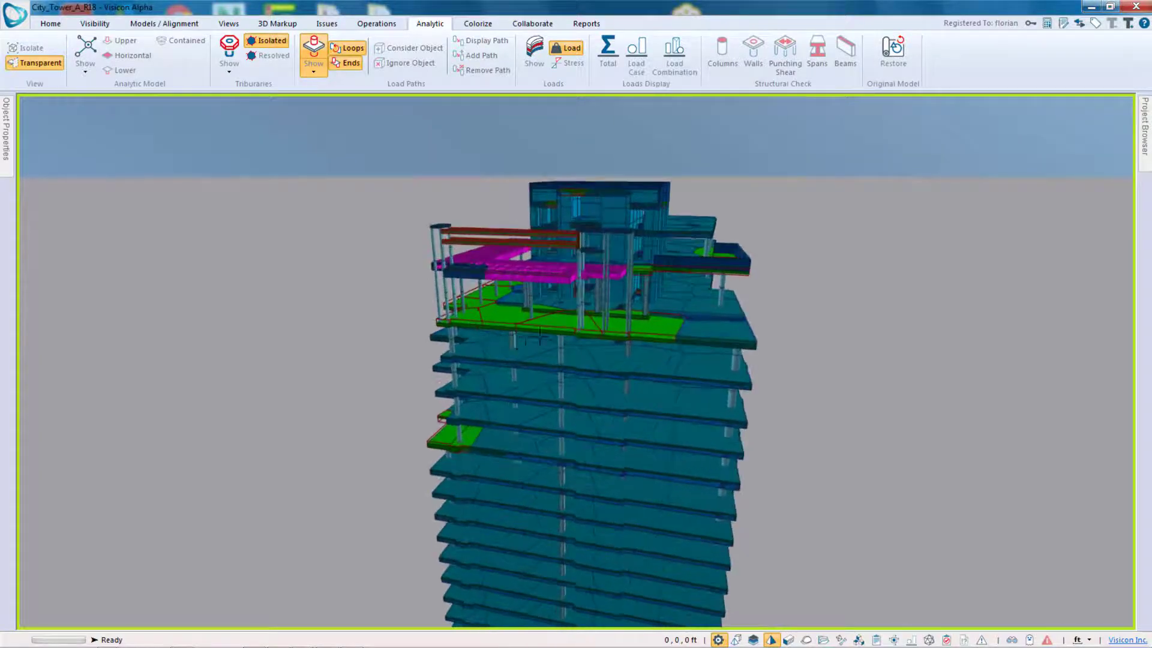
Select the column beneath the corner slab where two upper columns transfer, and trace its load path down to the basement
{"action": "scroll", "coordinate": [553, 414], "scroll_direction": "up", "scroll_amount": 5}
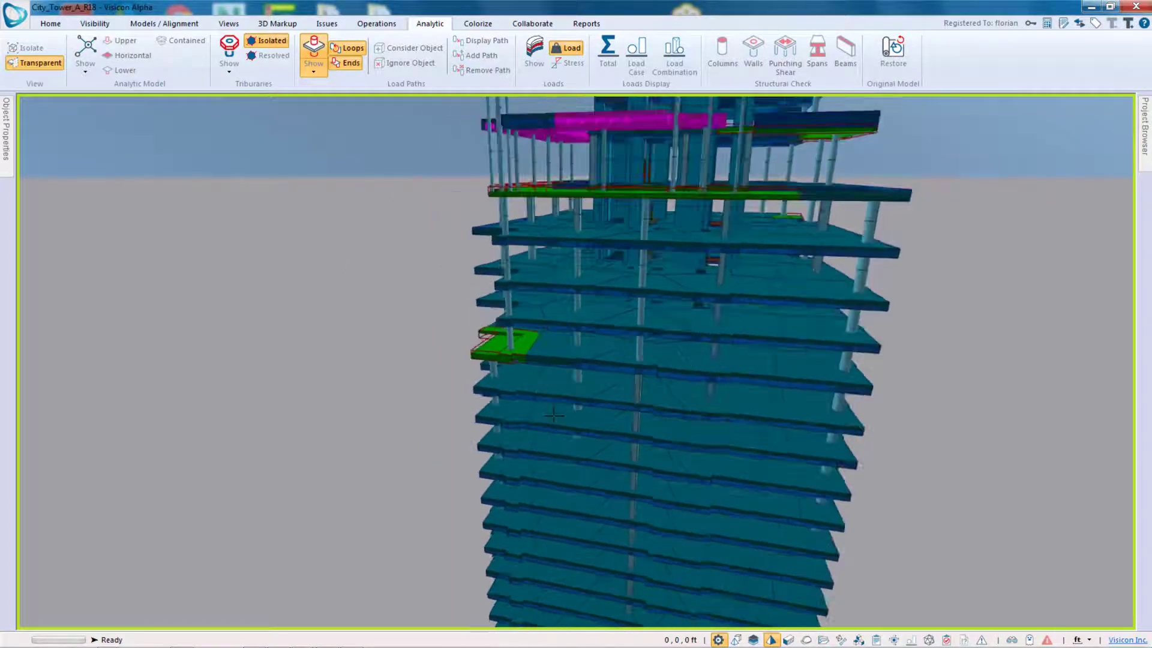
{"action": "scroll", "coordinate": [554, 416], "scroll_direction": "down", "scroll_amount": 2}
{"action": "middle_click_drag", "start_coordinate": [553, 415], "coordinate": [826, 424]}
{"action": "scroll", "coordinate": [463, 257], "scroll_direction": "up", "scroll_amount": 5}
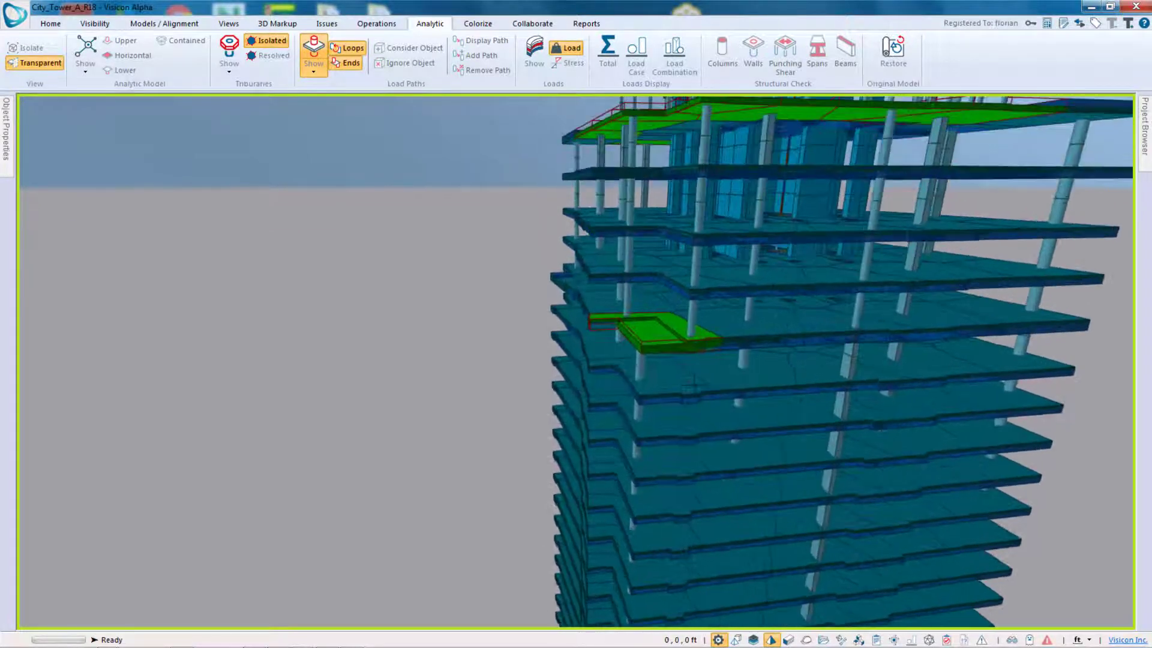
{"action": "middle_click_drag", "start_coordinate": [622, 289], "coordinate": [562, 268]}
{"action": "middle_click_drag", "start_coordinate": [559, 341], "coordinate": [650, 295]}
{"action": "middle_click_drag", "start_coordinate": [637, 339], "coordinate": [668, 341]}
{"action": "left_click", "coordinate": [676, 345]}
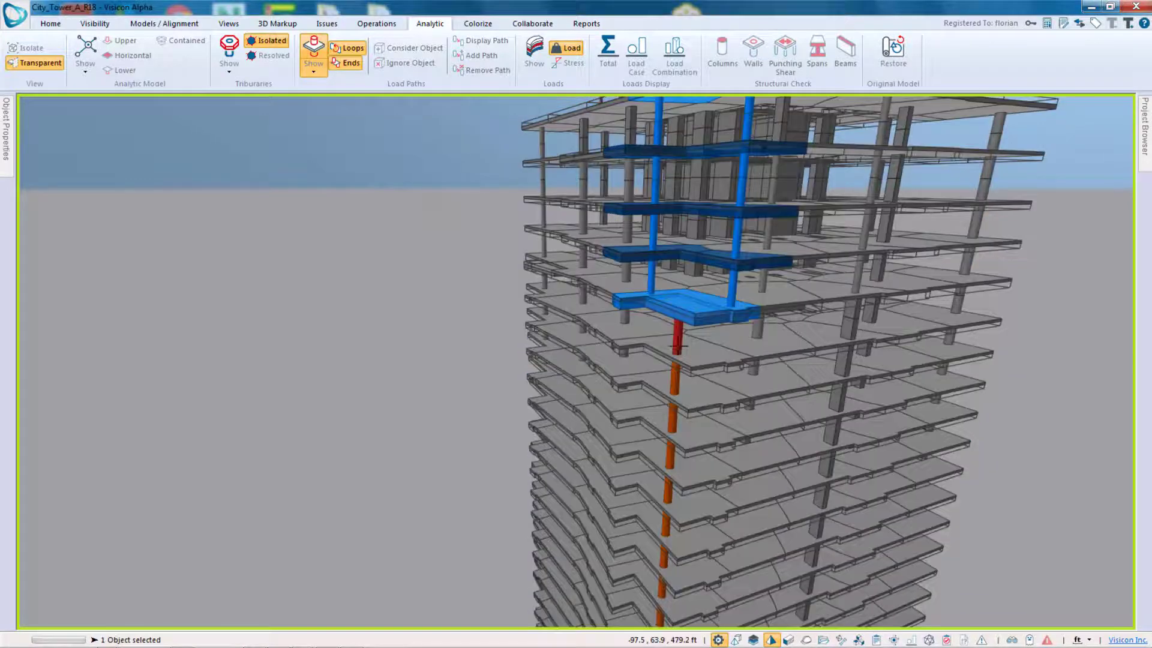
{"action": "middle_click_drag", "start_coordinate": [644, 447], "coordinate": [360, 450]}
{"action": "middle_click_drag", "start_coordinate": [468, 470], "coordinate": [574, 474]}
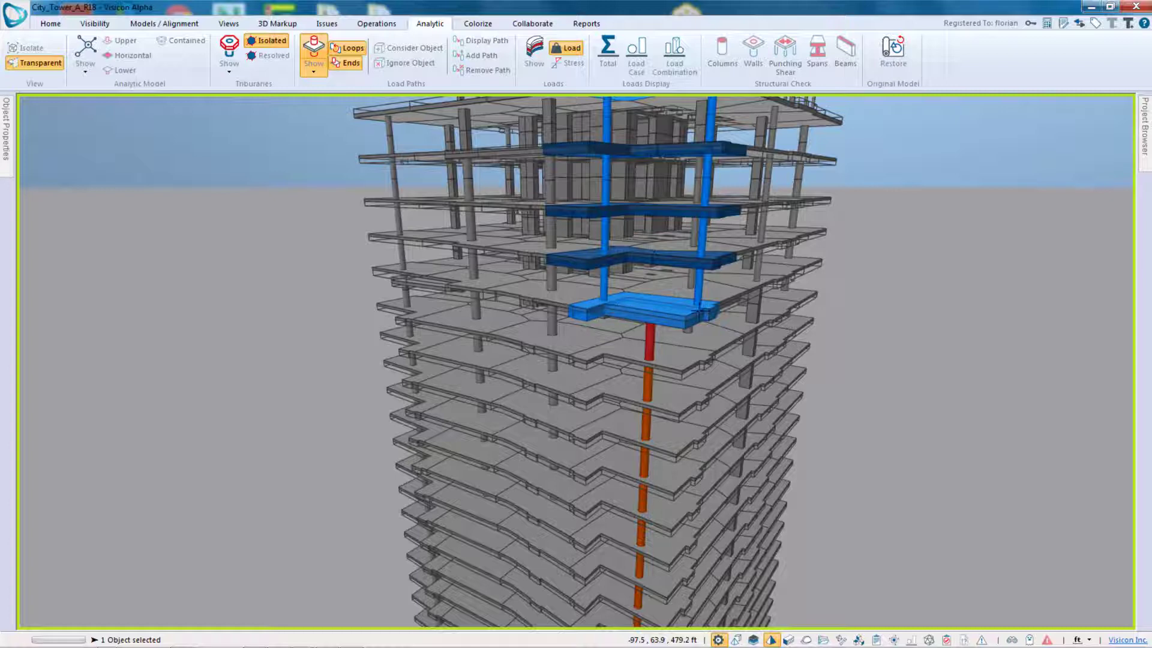
{"action": "middle_click_drag", "start_coordinate": [648, 356], "coordinate": [647, 501]}
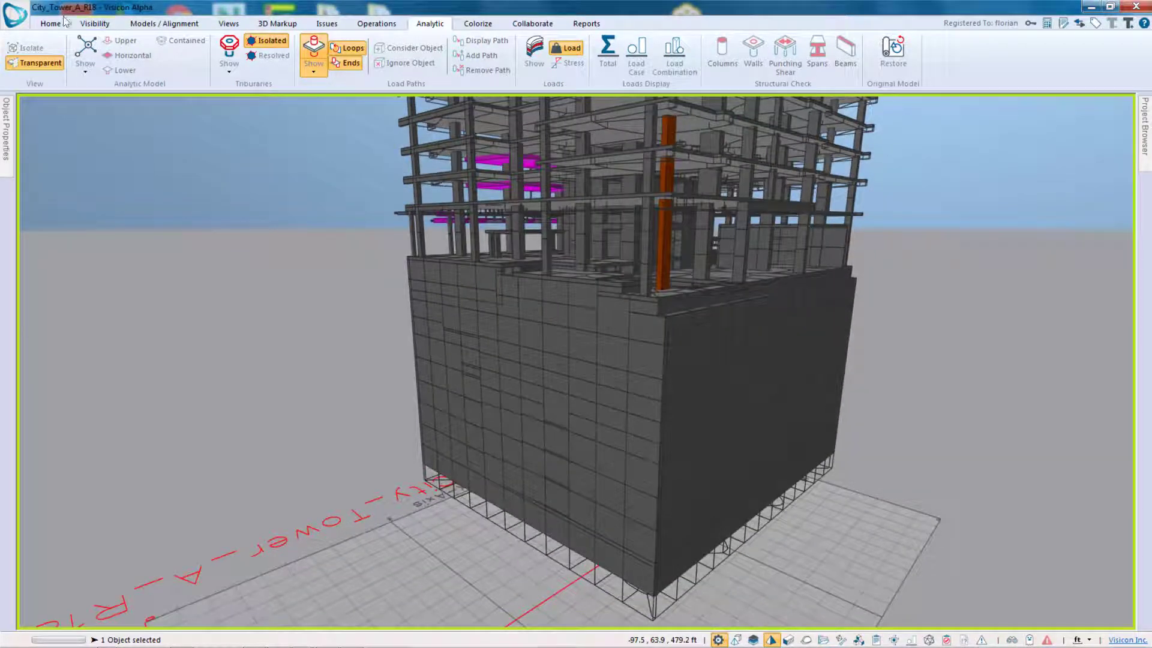
Hide the walls to follow the selected column's load path through the basement levels
{"action": "left_click", "coordinate": [95, 23]}
{"action": "left_click", "coordinate": [265, 56]}
{"action": "scroll", "coordinate": [701, 333], "scroll_direction": "up", "scroll_amount": 3}
{"action": "middle_click_drag", "start_coordinate": [701, 333], "coordinate": [611, 235]}
{"action": "middle_click_drag", "start_coordinate": [591, 410], "coordinate": [593, 438]}
{"action": "middle_click_drag", "start_coordinate": [654, 198], "coordinate": [634, 390]}
{"action": "scroll", "coordinate": [635, 390], "scroll_direction": "down", "scroll_amount": 3}
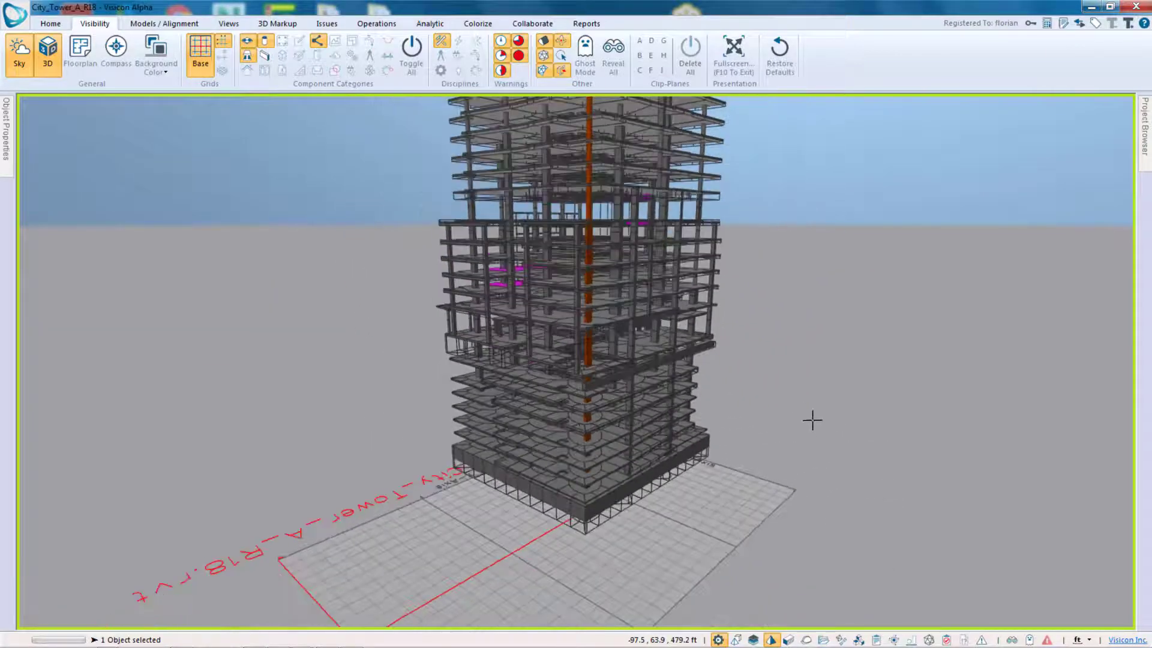
Clear the column selection and show the walls again
{"action": "middle_click_drag", "start_coordinate": [760, 409], "coordinate": [618, 387]}
{"action": "left_click", "coordinate": [904, 403]}
{"action": "middle_click_drag", "start_coordinate": [844, 371], "coordinate": [778, 407]}
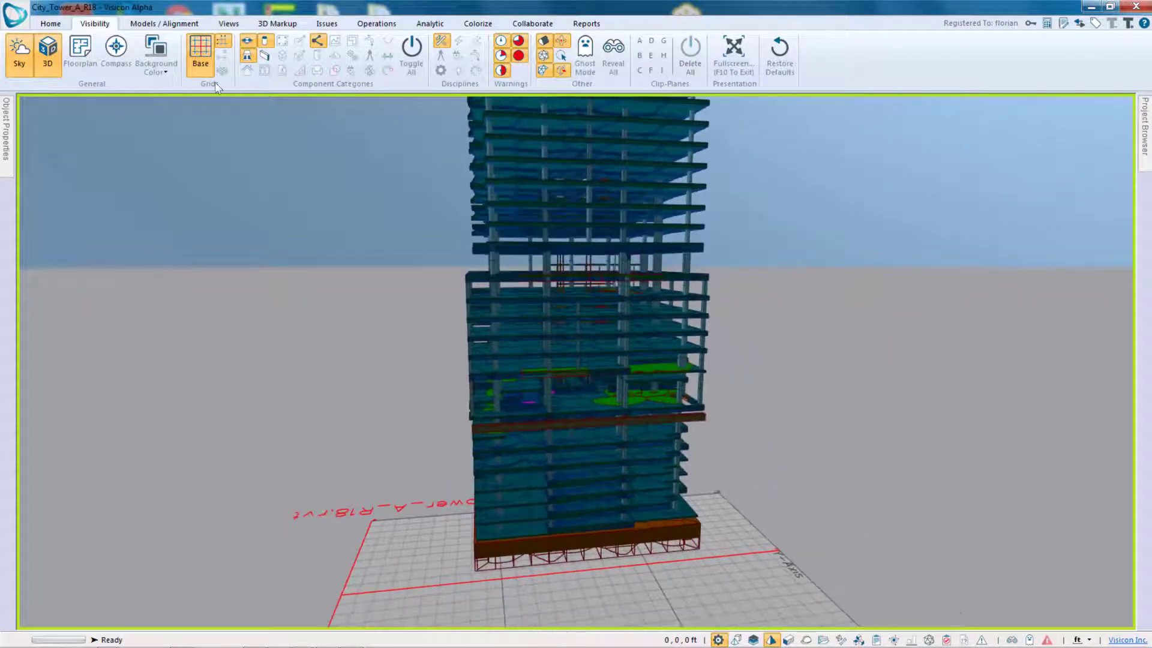
{"action": "left_click", "coordinate": [264, 55]}
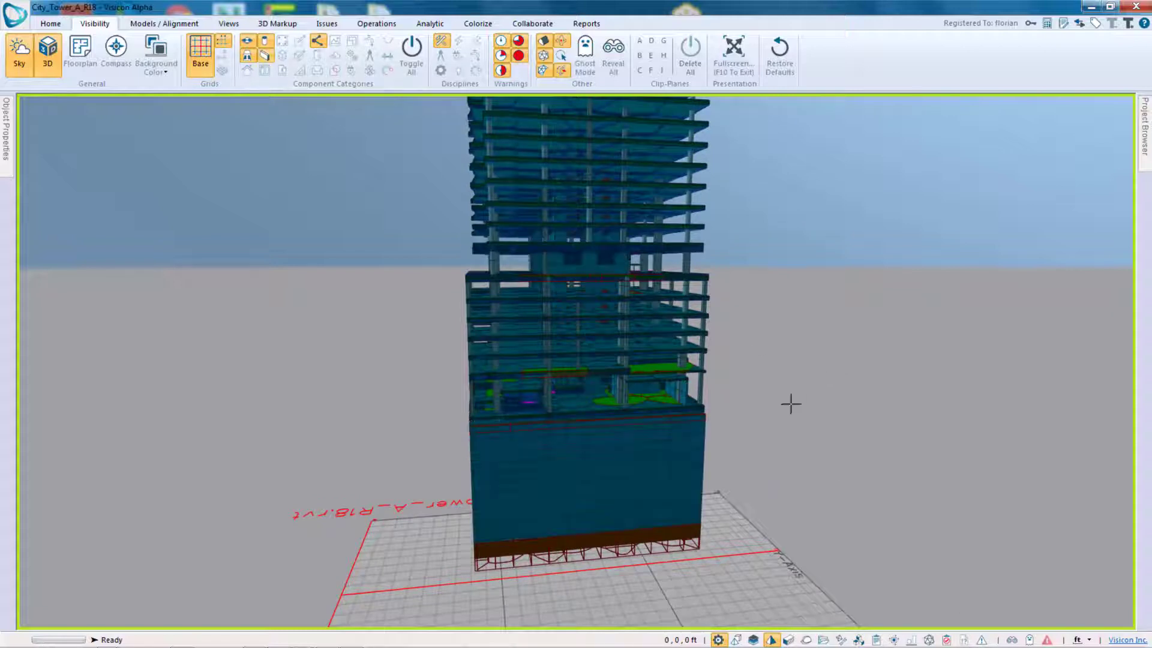
Select the column standing on the basement wall below the podium floors and trace its load path up the tower
{"action": "scroll", "coordinate": [511, 363], "scroll_direction": "up", "scroll_amount": 1}
{"action": "scroll", "coordinate": [511, 363], "scroll_direction": "up", "scroll_amount": 2}
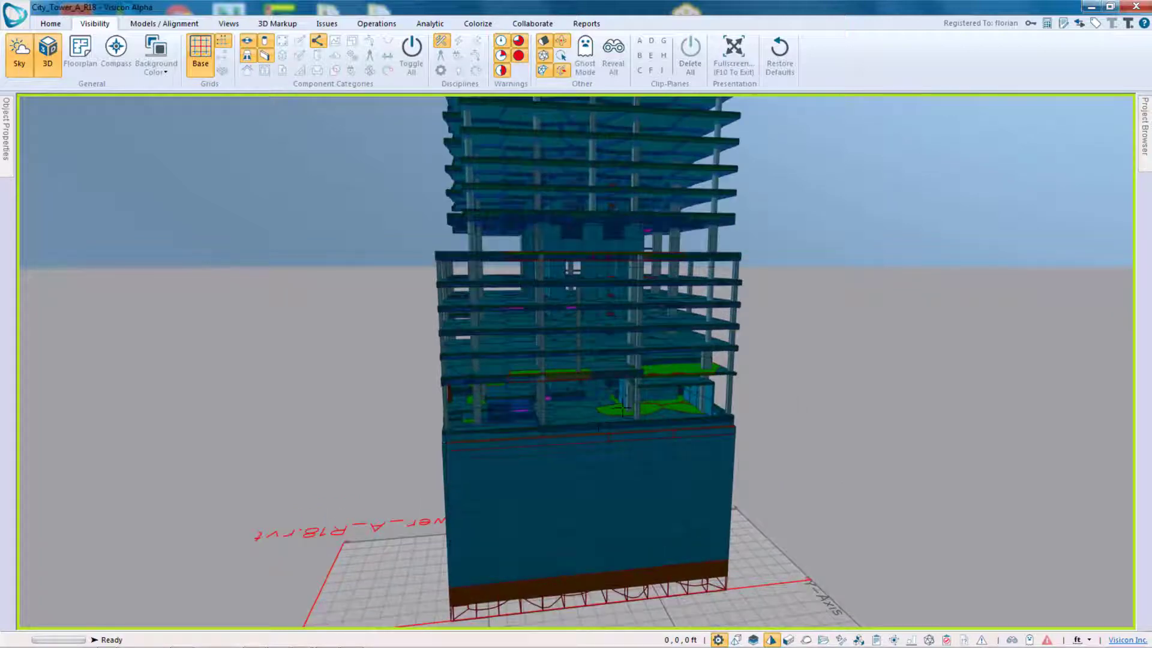
{"action": "scroll", "coordinate": [622, 410], "scroll_direction": "up", "scroll_amount": 3}
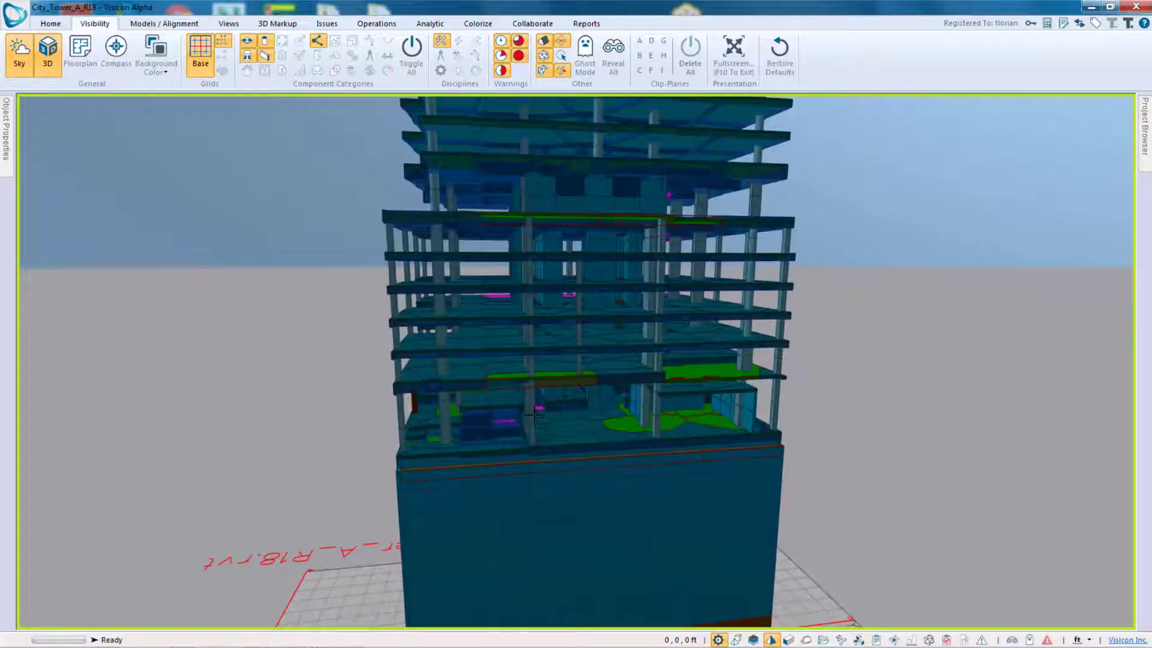
{"action": "left_click", "coordinate": [533, 414]}
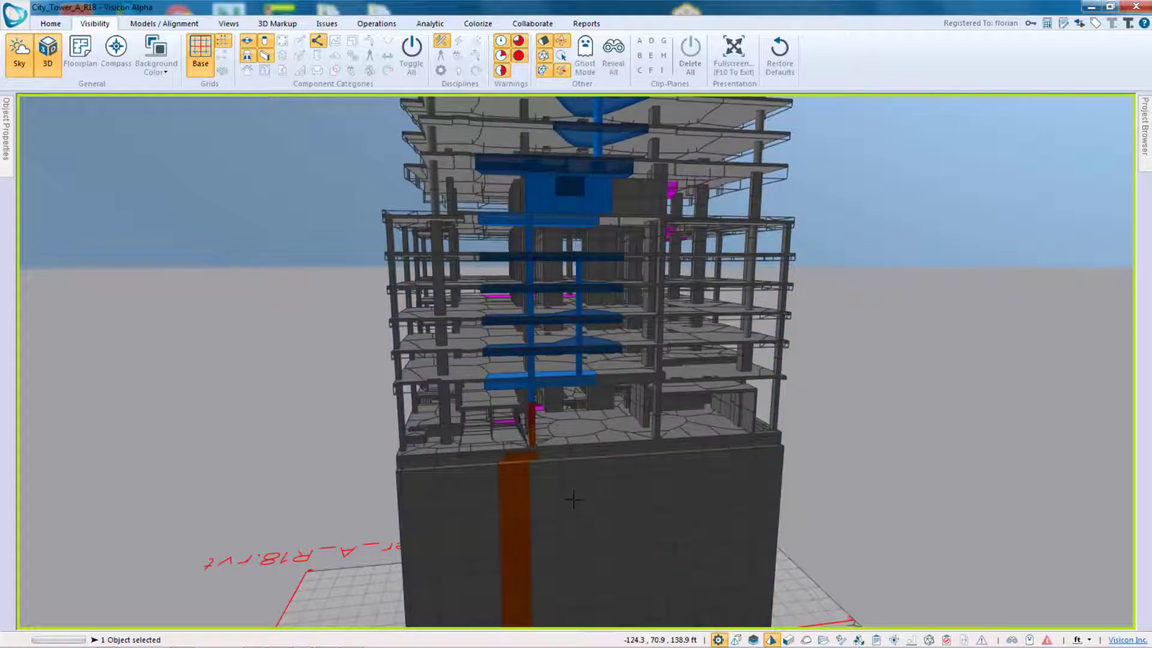
{"action": "middle_click_drag", "start_coordinate": [531, 408], "coordinate": [549, 325]}
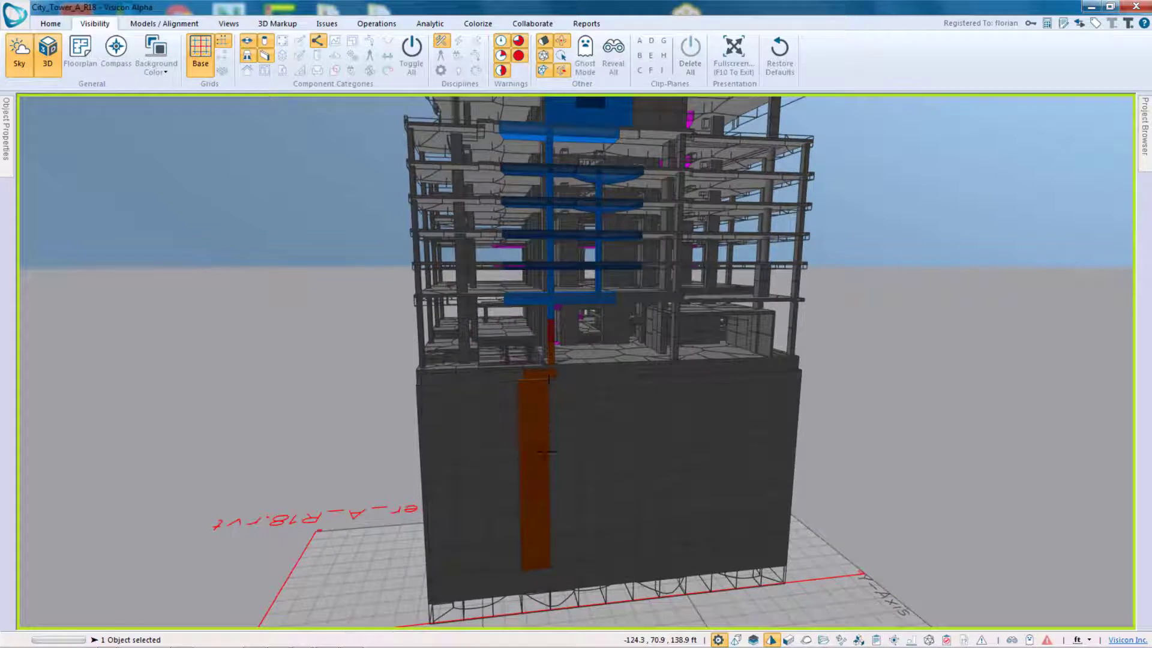
{"action": "scroll", "coordinate": [576, 438], "scroll_direction": "up", "scroll_amount": 5}
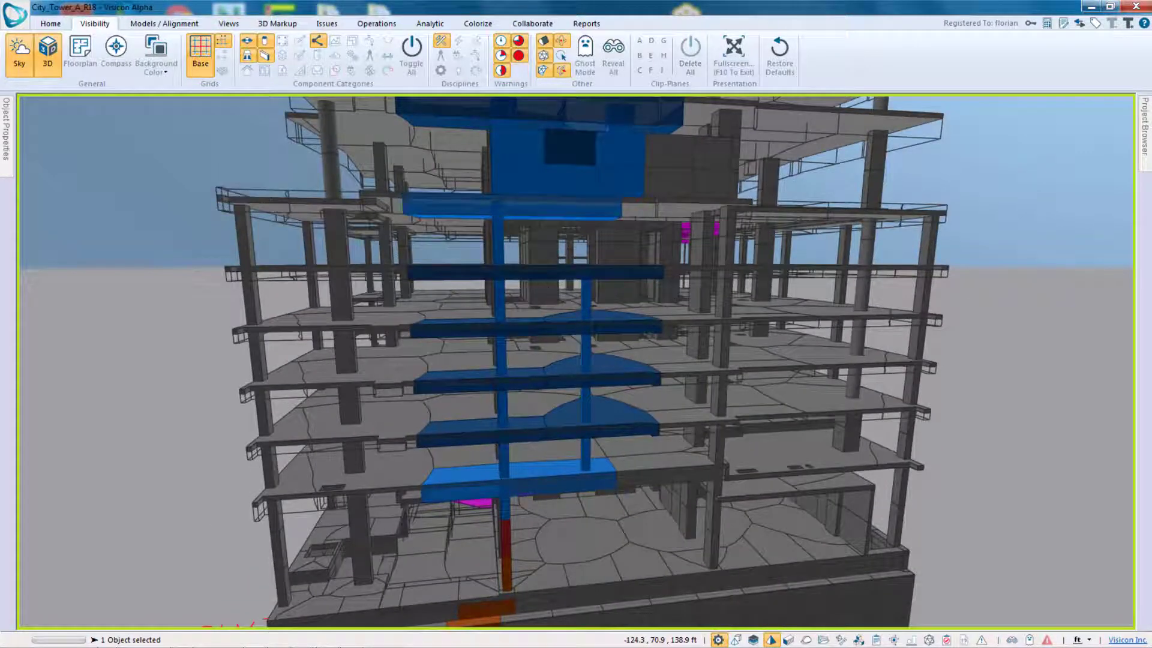
{"action": "scroll", "coordinate": [549, 348], "scroll_direction": "down", "scroll_amount": 5}
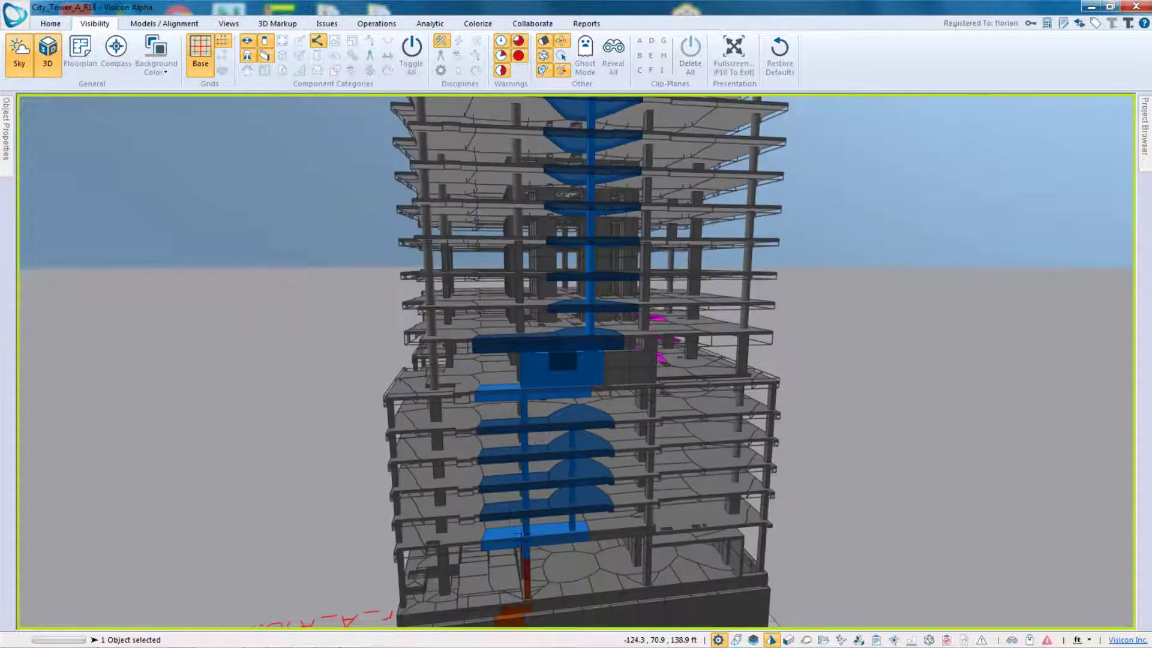
{"action": "scroll", "coordinate": [602, 290], "scroll_direction": "down", "scroll_amount": 2}
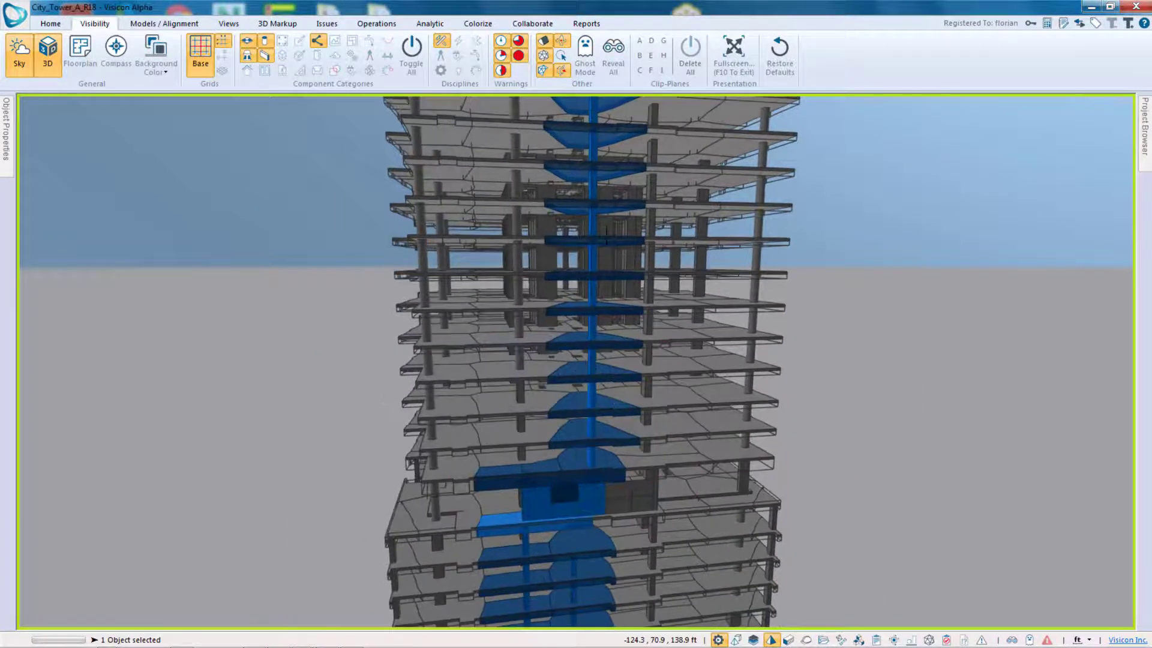
{"action": "scroll", "coordinate": [593, 342], "scroll_direction": "down", "scroll_amount": 3}
{"action": "scroll", "coordinate": [593, 342], "scroll_direction": "down", "scroll_amount": 2}
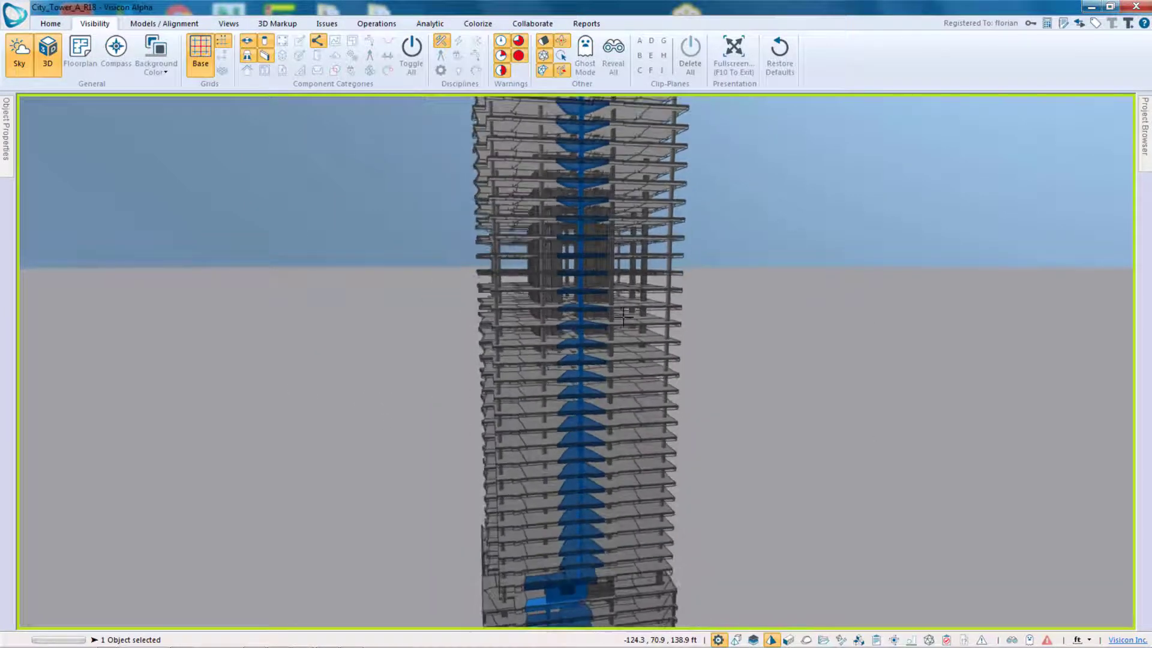
Isolate the selected column's load path so only its connected elements are displayed
{"action": "scroll", "coordinate": [623, 316], "scroll_direction": "down", "scroll_amount": 3}
{"action": "left_click_drag", "start_coordinate": [633, 506], "coordinate": [567, 414]}
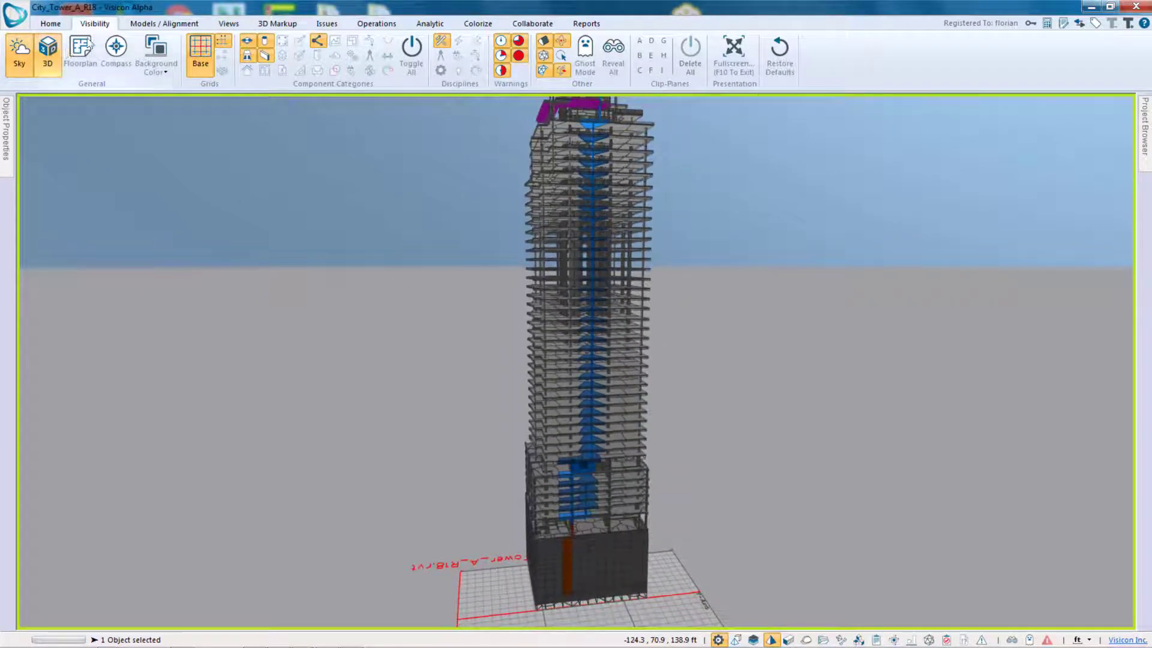
{"action": "left_click", "coordinate": [440, 26]}
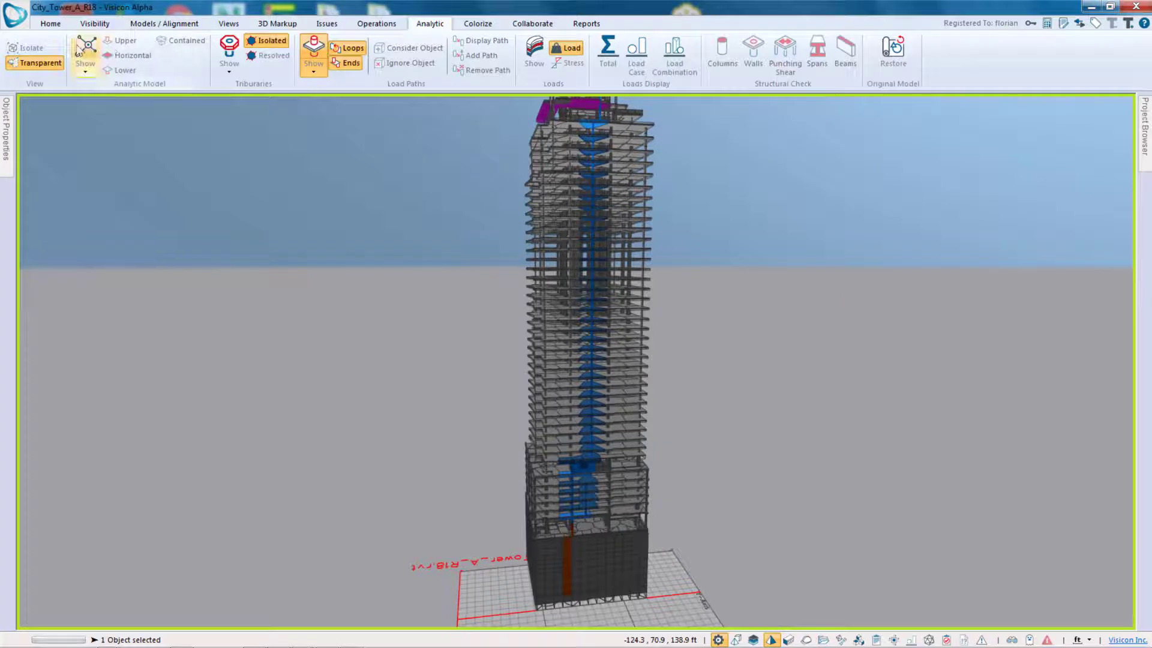
{"action": "left_click", "coordinate": [29, 47]}
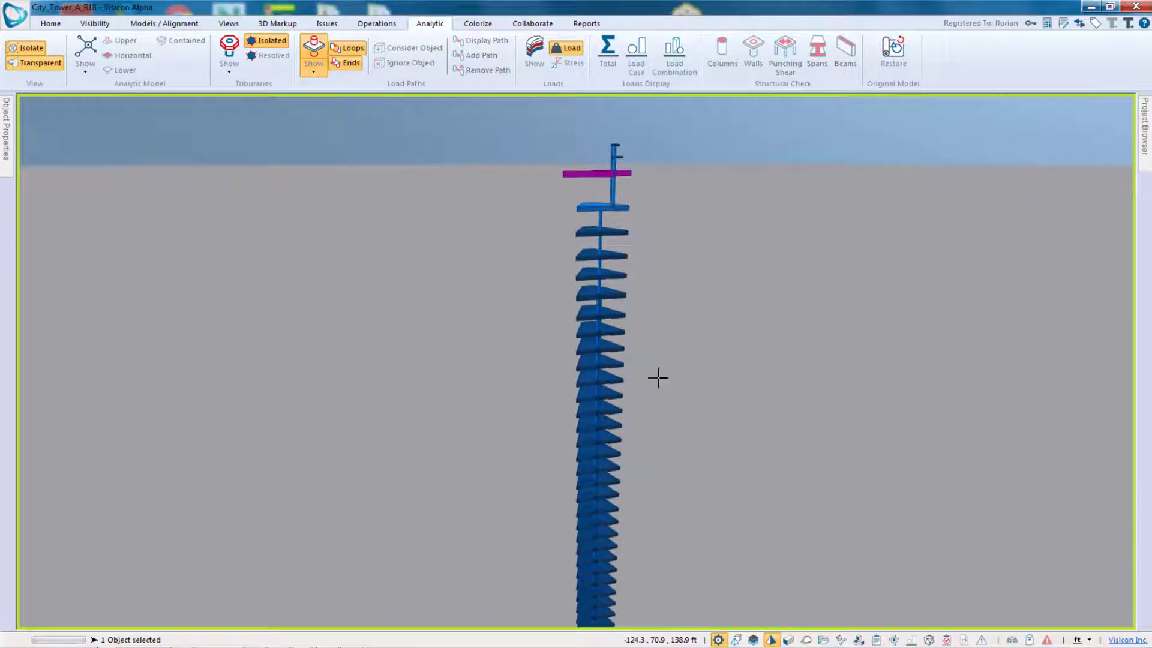
Follow the isolated load path from the tower top down to the foundation and clear the column selection
{"action": "middle_click_drag", "start_coordinate": [660, 473], "coordinate": [430, 123]}
{"action": "scroll", "coordinate": [608, 423], "scroll_direction": "up", "scroll_amount": 5}
{"action": "scroll", "coordinate": [621, 385], "scroll_direction": "up", "scroll_amount": 1}
{"action": "middle_click_drag", "start_coordinate": [604, 431], "coordinate": [635, 418]}
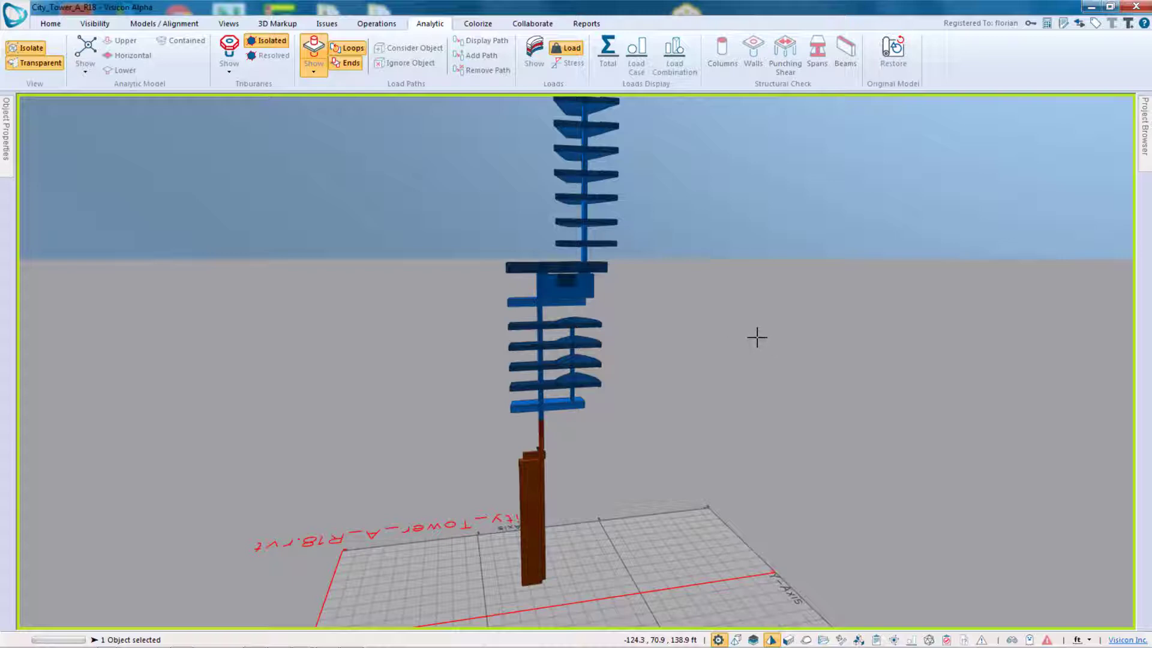
{"action": "left_click", "coordinate": [505, 226]}
{"action": "scroll", "coordinate": [779, 394], "scroll_direction": "down", "scroll_amount": 1}
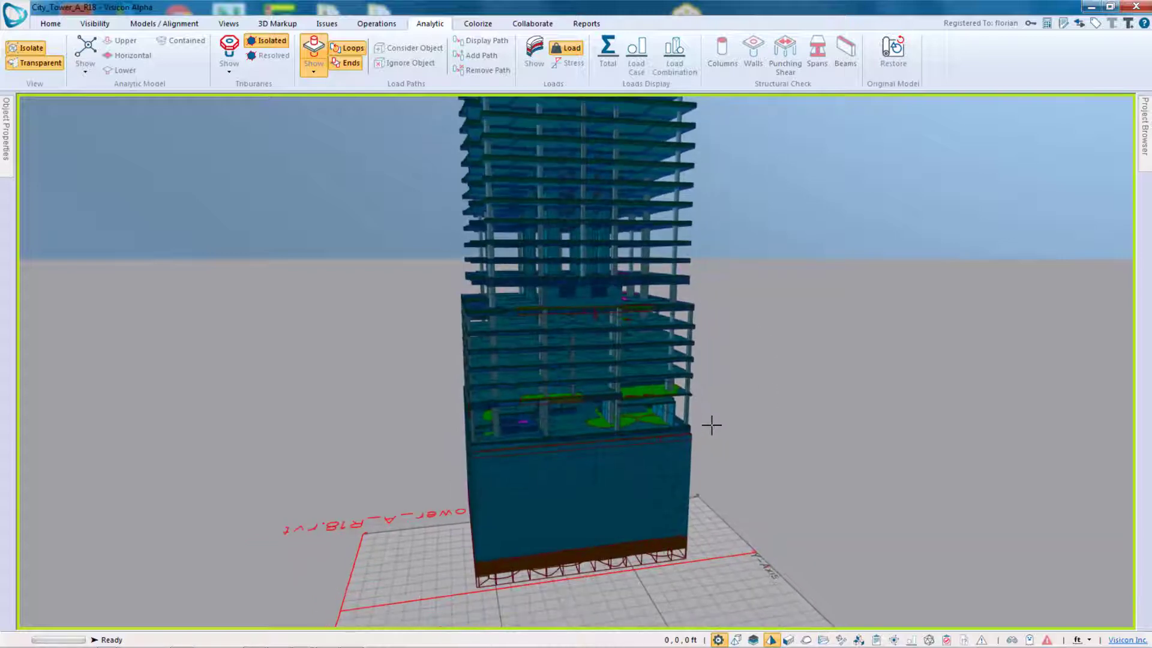
Display the total loads of all elements on the whole tower as a colour map
{"action": "middle_click_drag", "start_coordinate": [711, 424], "coordinate": [645, 425]}
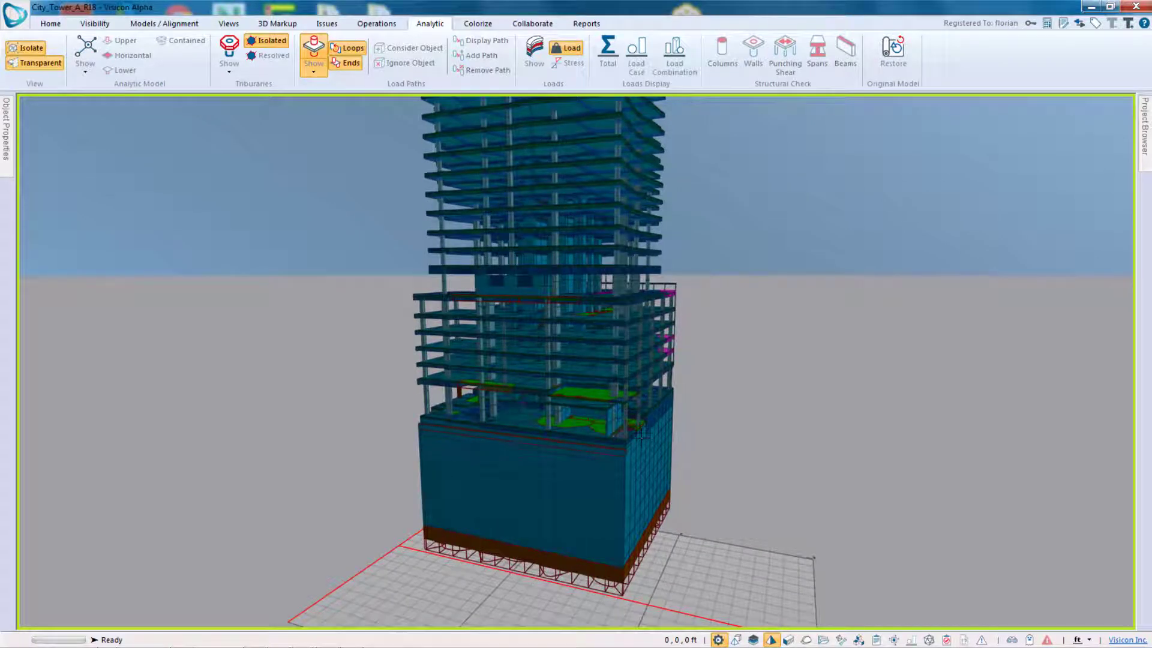
{"action": "scroll", "coordinate": [710, 393], "scroll_direction": "down", "scroll_amount": 1}
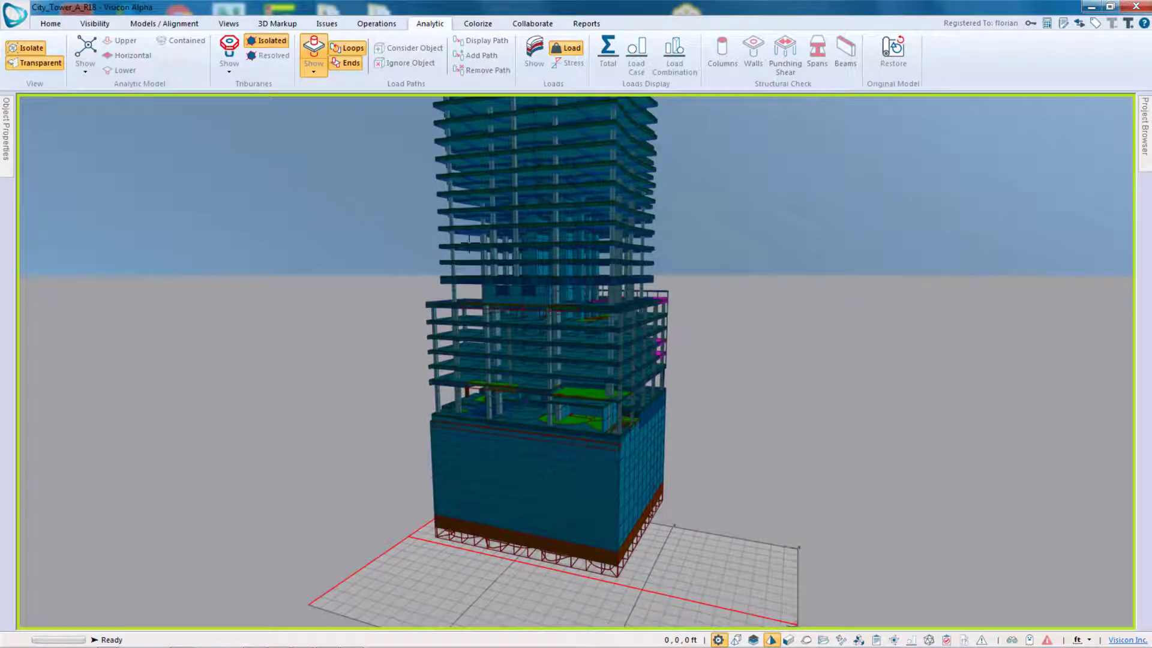
{"action": "middle_click_drag", "start_coordinate": [703, 363], "coordinate": [702, 394]}
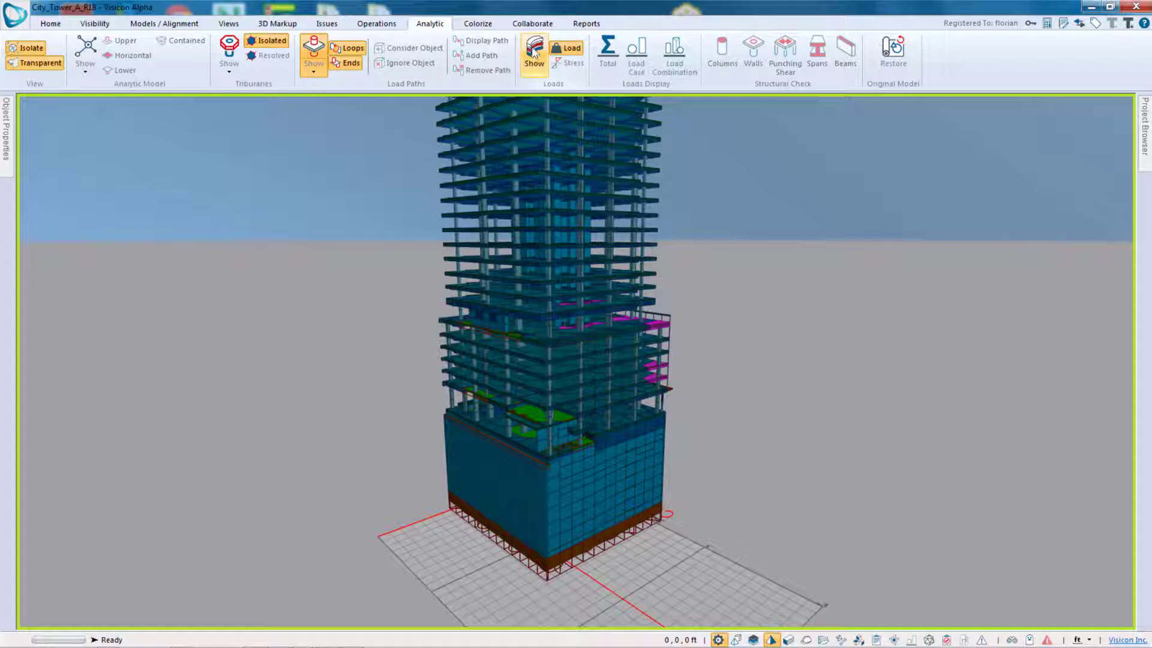
{"action": "left_click", "coordinate": [532, 53]}
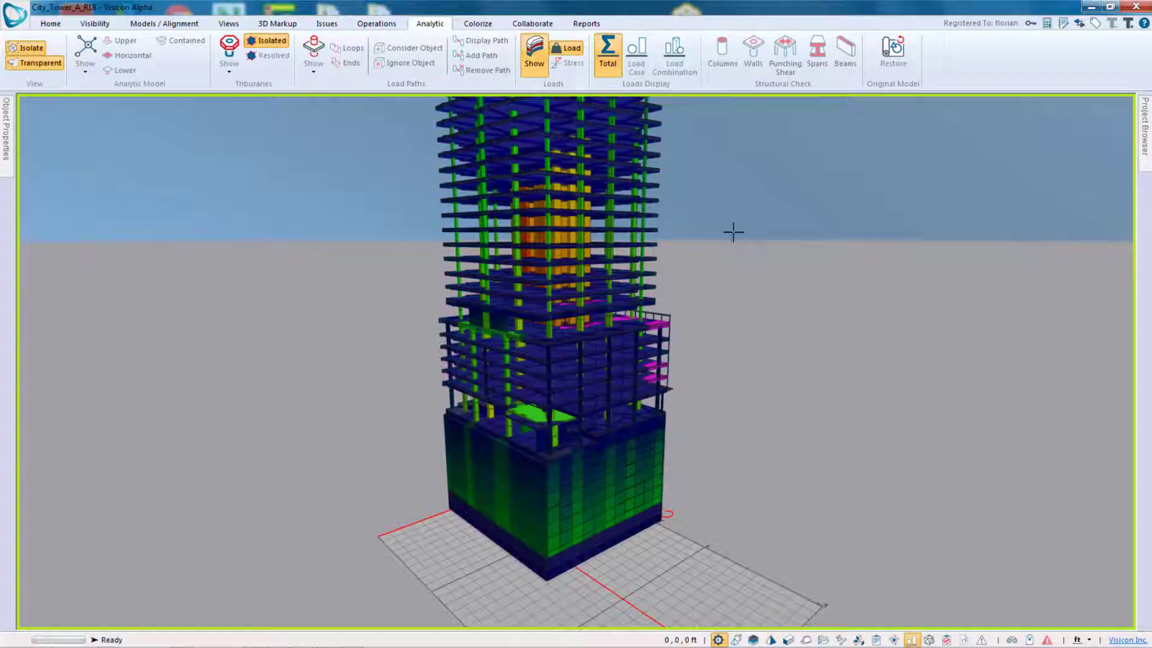
Switch the total load display to stress and examine the stress distribution from the basement up the tower
{"action": "left_click", "coordinate": [570, 63]}
{"action": "middle_click_drag", "start_coordinate": [714, 419], "coordinate": [414, 392]}
{"action": "middle_click_drag", "start_coordinate": [564, 377], "coordinate": [505, 389]}
{"action": "middle_click_drag", "start_coordinate": [628, 186], "coordinate": [614, 367]}
{"action": "middle_click_drag", "start_coordinate": [626, 255], "coordinate": [622, 340]}
{"action": "scroll", "coordinate": [603, 225], "scroll_direction": "down", "scroll_amount": 2}
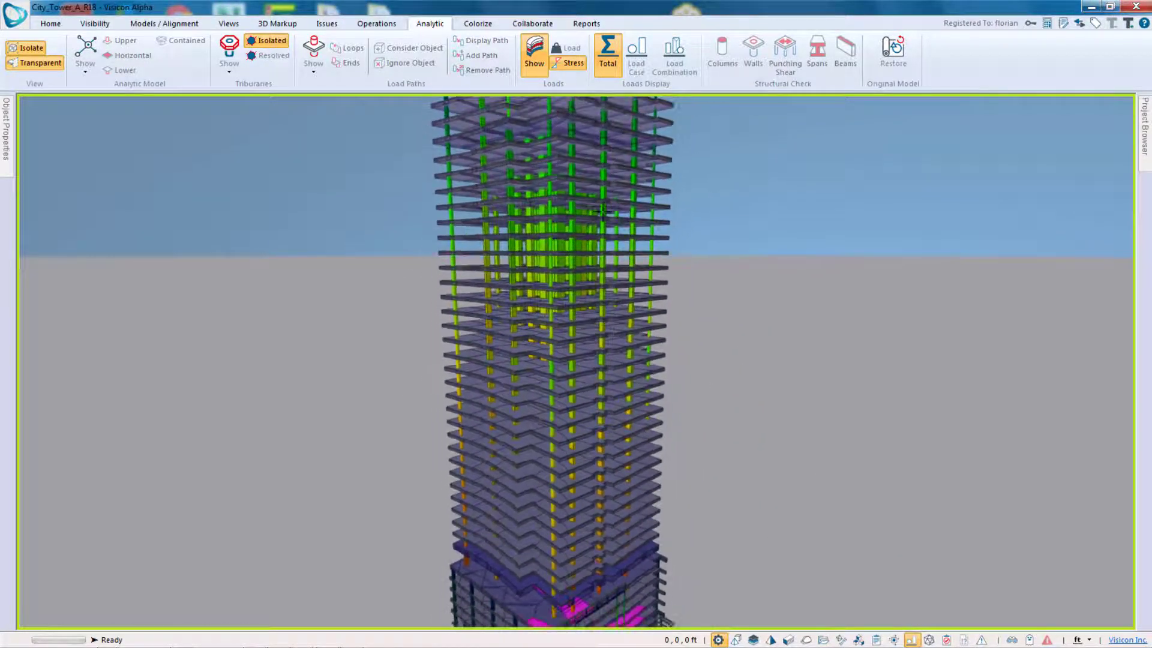
{"action": "middle_click_drag", "start_coordinate": [604, 207], "coordinate": [609, 362]}
{"action": "left_click_drag", "start_coordinate": [607, 361], "coordinate": [611, 455]}
{"action": "middle_click_drag", "start_coordinate": [613, 456], "coordinate": [600, 403]}
{"action": "scroll", "coordinate": [600, 270], "scroll_direction": "up", "scroll_amount": 3}
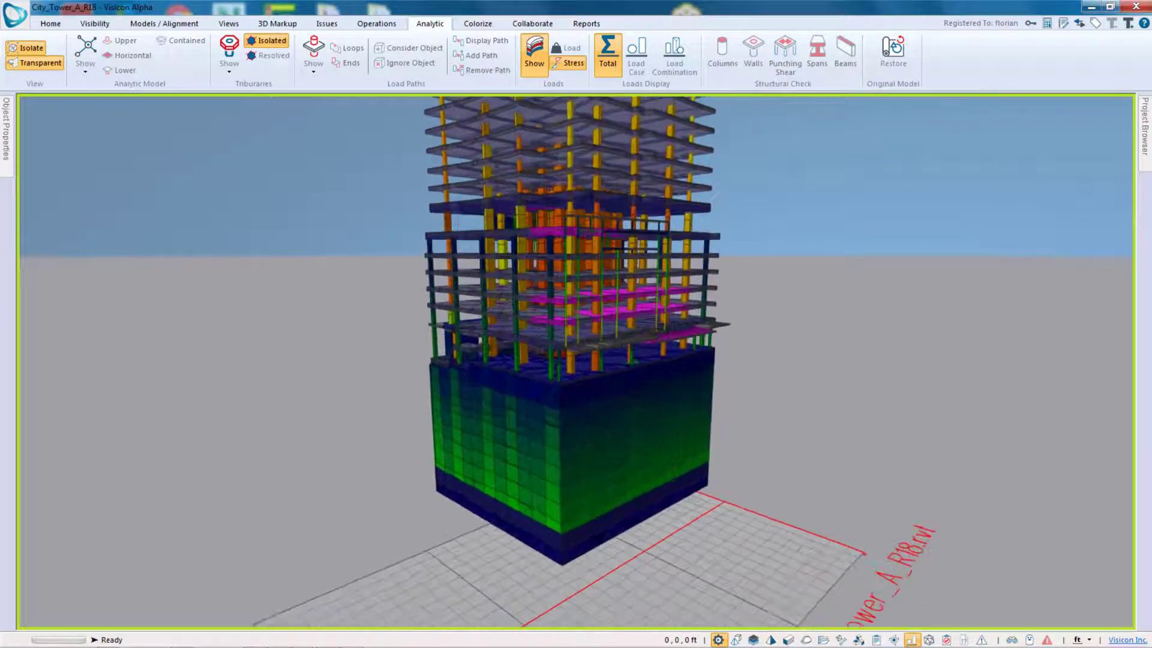
{"action": "middle_click_drag", "start_coordinate": [630, 258], "coordinate": [630, 216]}
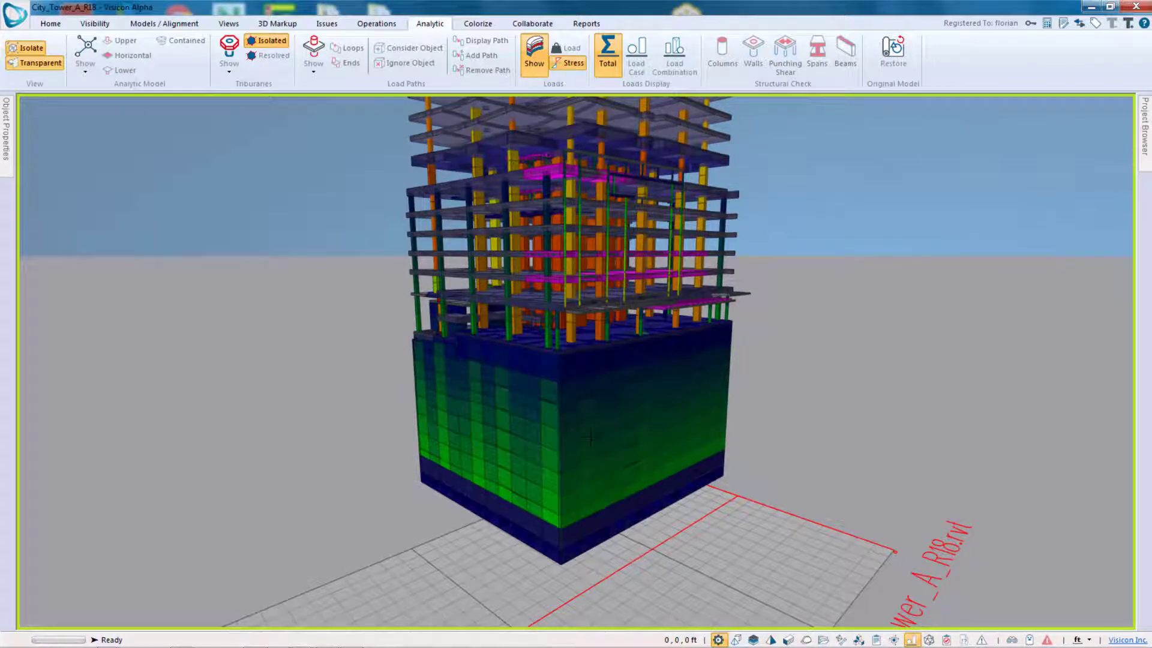
Hide the walls and examine the stress colours of the columns in the basement and podium levels
{"action": "left_click", "coordinate": [99, 24]}
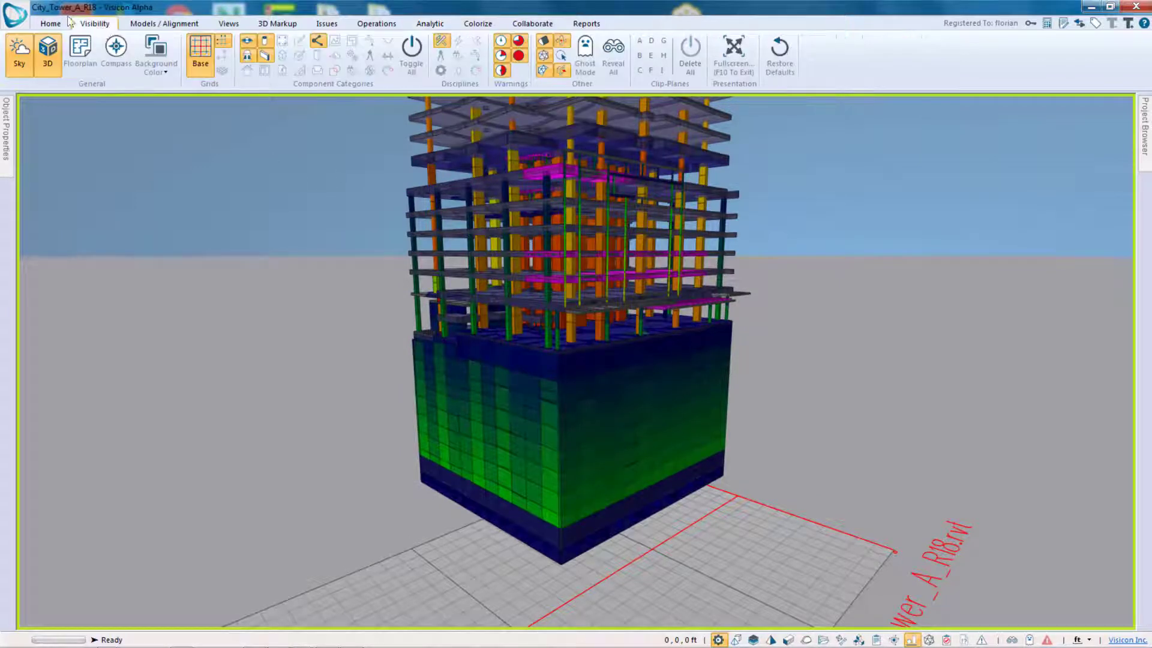
{"action": "left_click", "coordinate": [264, 57]}
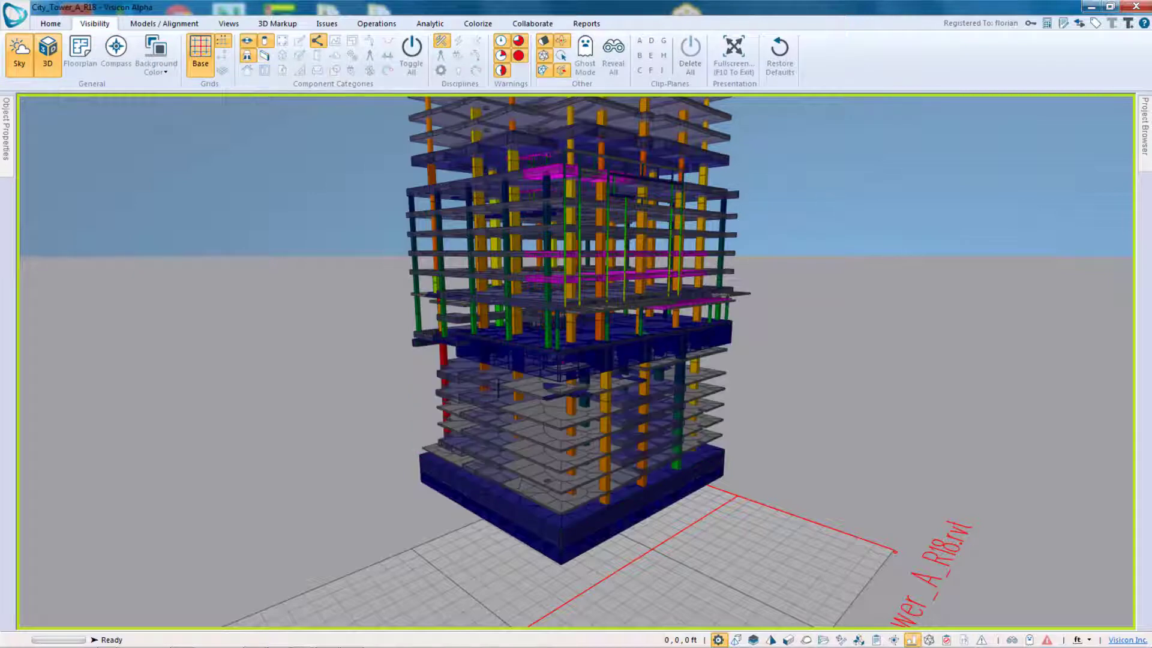
{"action": "middle_click_drag", "start_coordinate": [540, 408], "coordinate": [694, 360]}
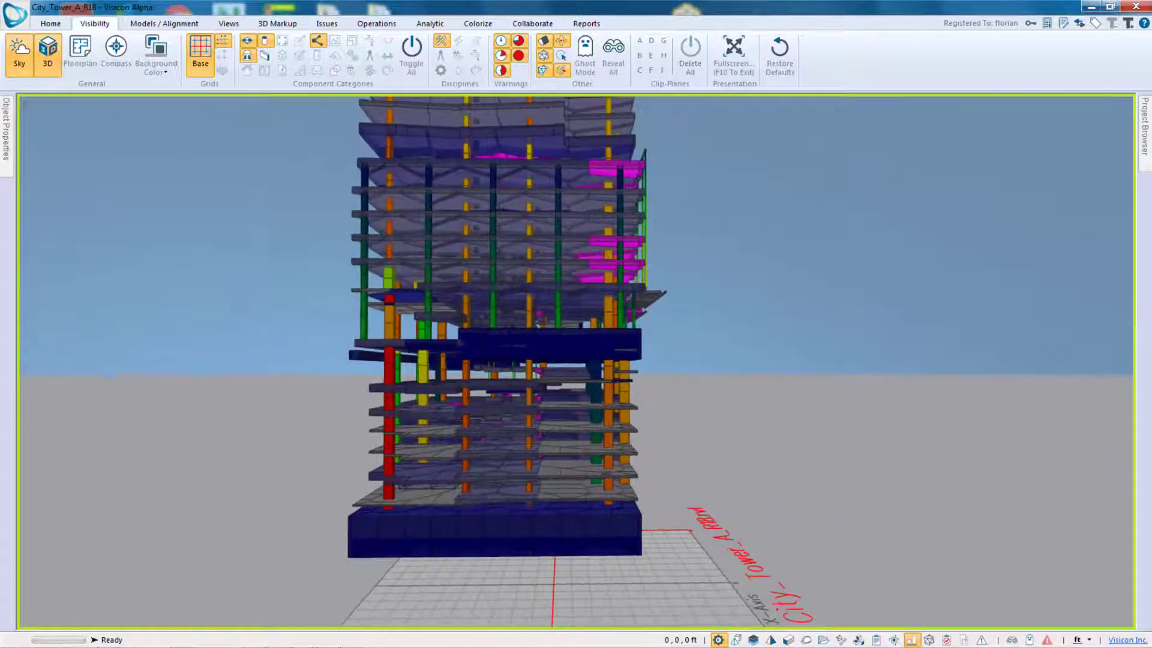
{"action": "middle_click_drag", "start_coordinate": [552, 360], "coordinate": [714, 420]}
{"action": "middle_click_drag", "start_coordinate": [639, 463], "coordinate": [754, 426]}
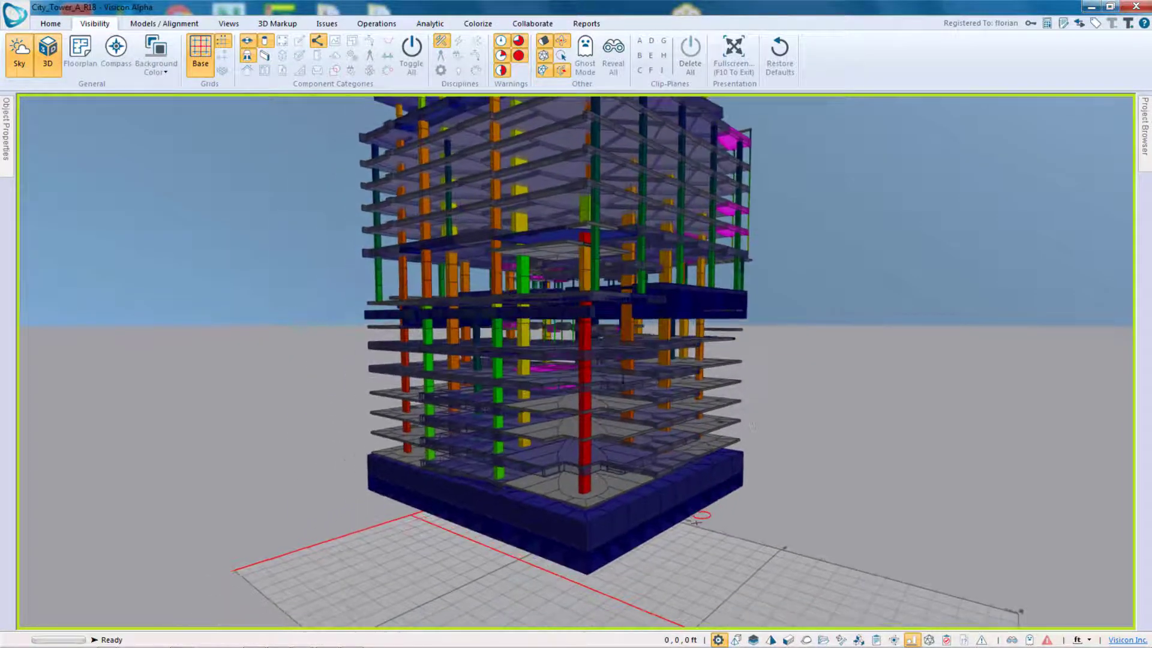
{"action": "left_click_drag", "start_coordinate": [447, 377], "coordinate": [564, 235]}
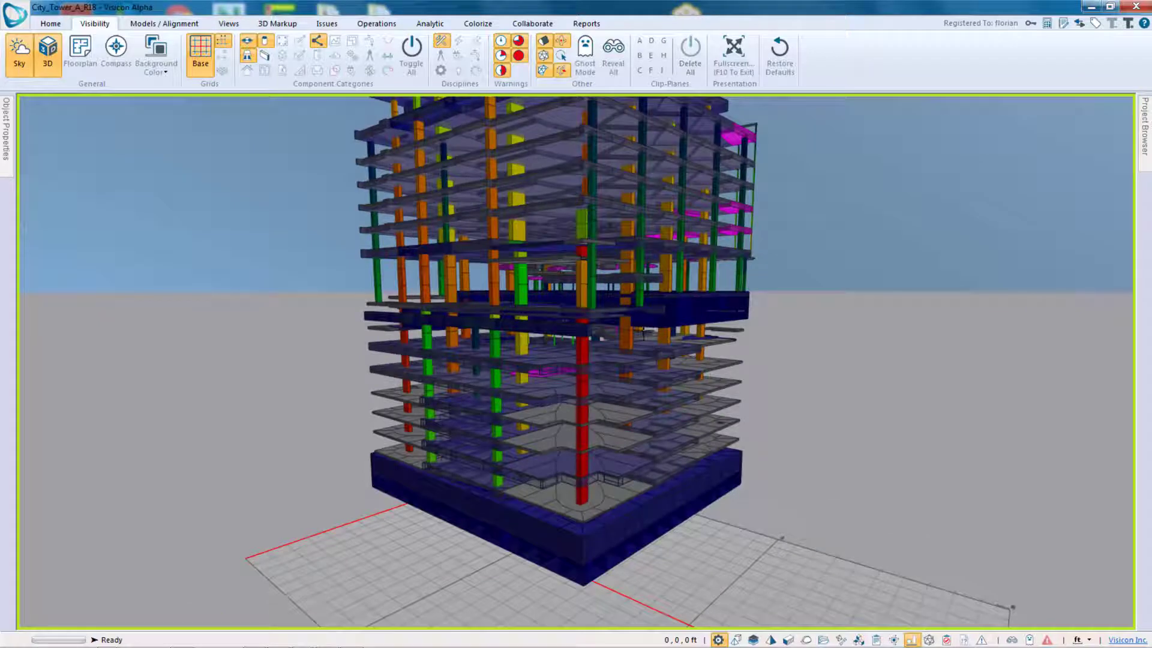
{"action": "middle_click_drag", "start_coordinate": [756, 348], "coordinate": [746, 420]}
{"action": "scroll", "coordinate": [546, 396], "scroll_direction": "down", "scroll_amount": 4}
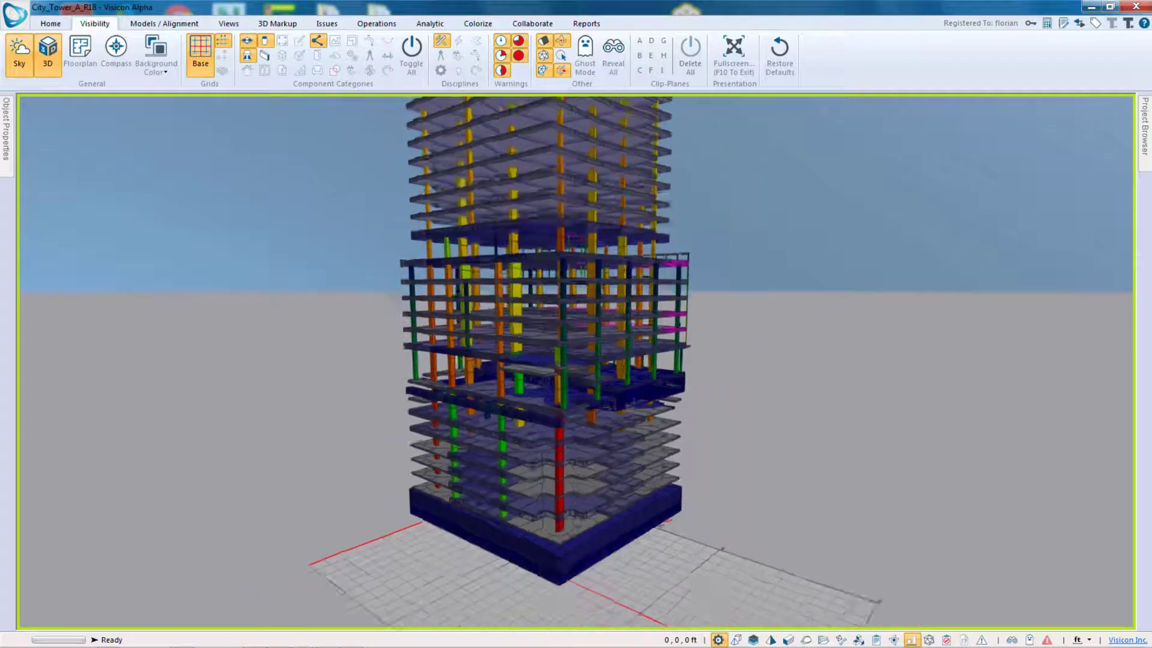
Compare the load colouring of the columns with their stress colouring, ending with stress displayed
{"action": "left_click", "coordinate": [441, 26]}
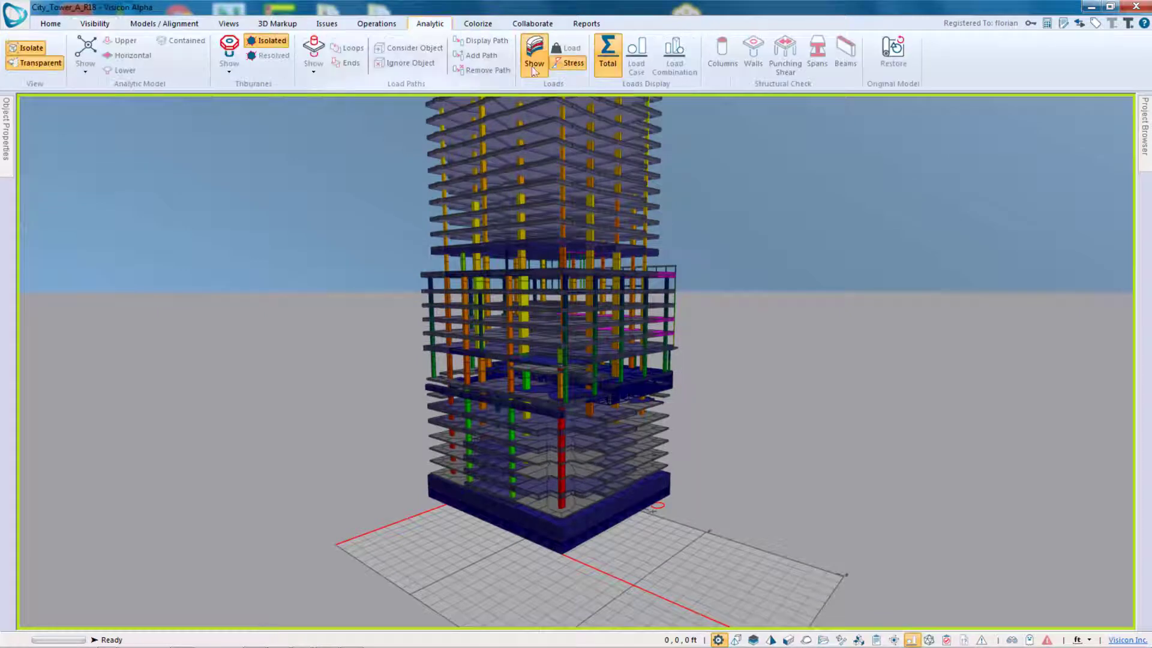
{"action": "left_click", "coordinate": [568, 48]}
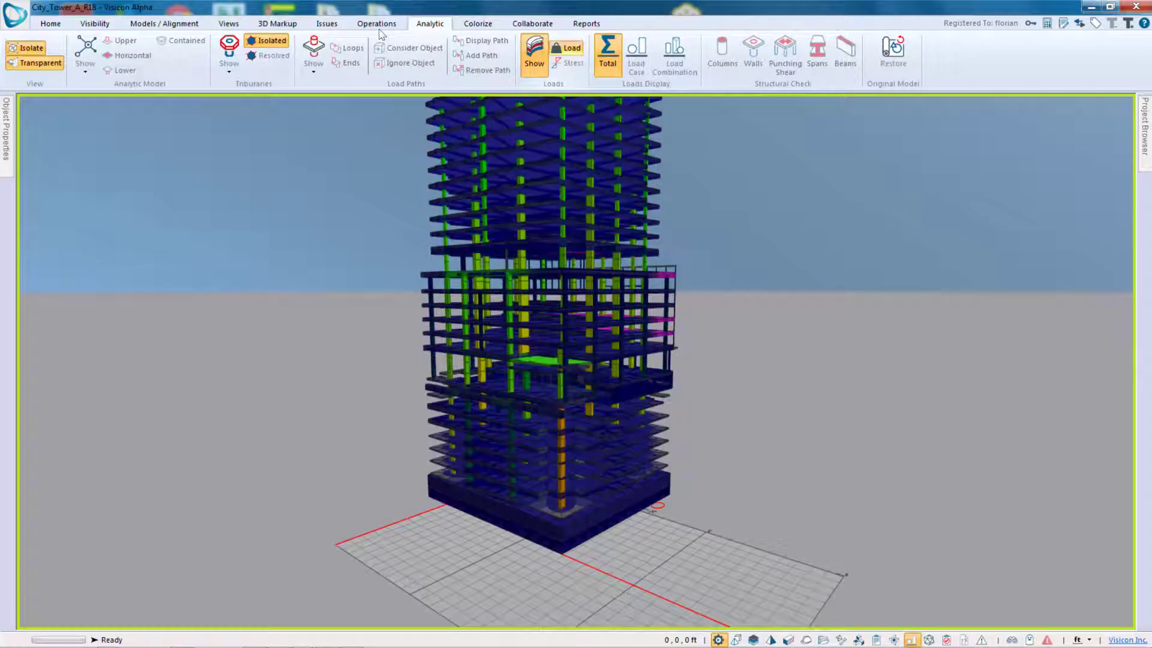
{"action": "left_click", "coordinate": [574, 65]}
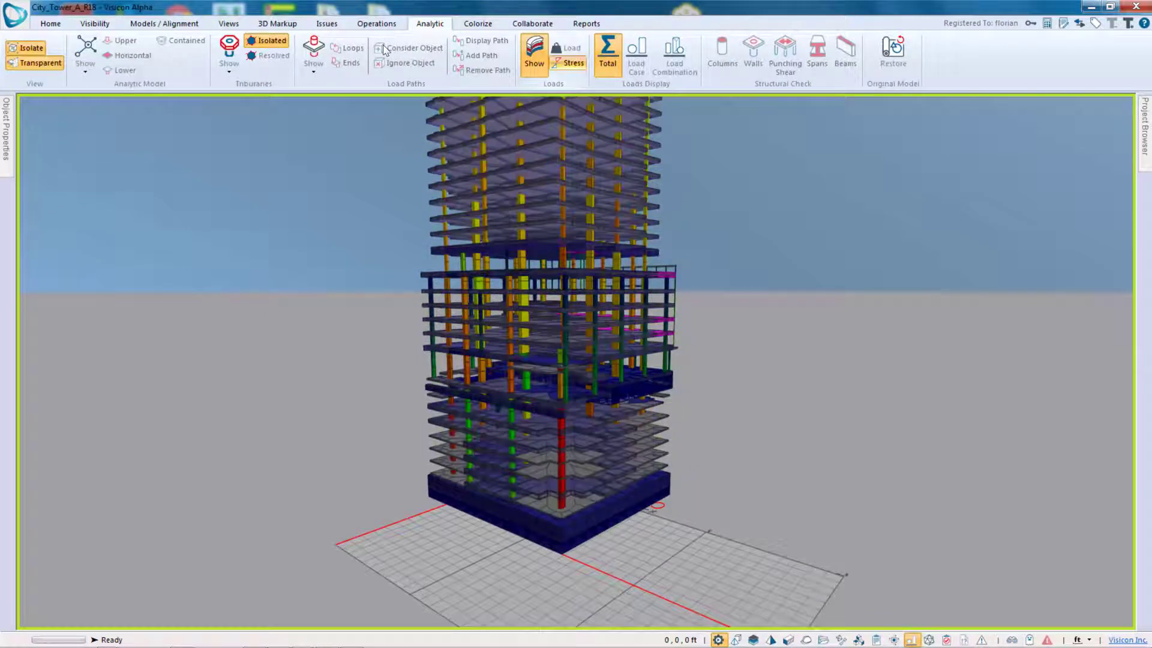
{"action": "middle_click_drag", "start_coordinate": [723, 324], "coordinate": [543, 331]}
{"action": "middle_click_drag", "start_coordinate": [614, 311], "coordinate": [672, 327]}
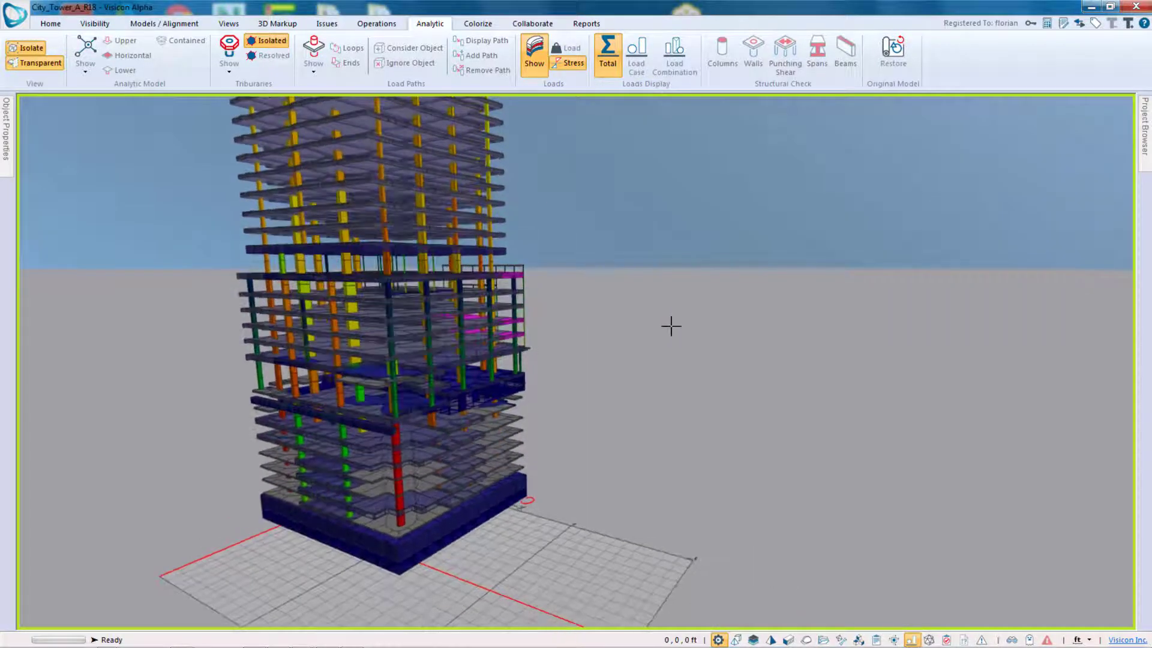
Check the load display choices and review the project's load cases and load combinations
{"action": "left_click", "coordinate": [638, 63]}
{"action": "middle_click_drag", "start_coordinate": [102, 259], "coordinate": [145, 333]}
{"action": "left_click_drag", "start_coordinate": [145, 333], "coordinate": [568, 160]}
{"action": "left_click", "coordinate": [607, 57]}
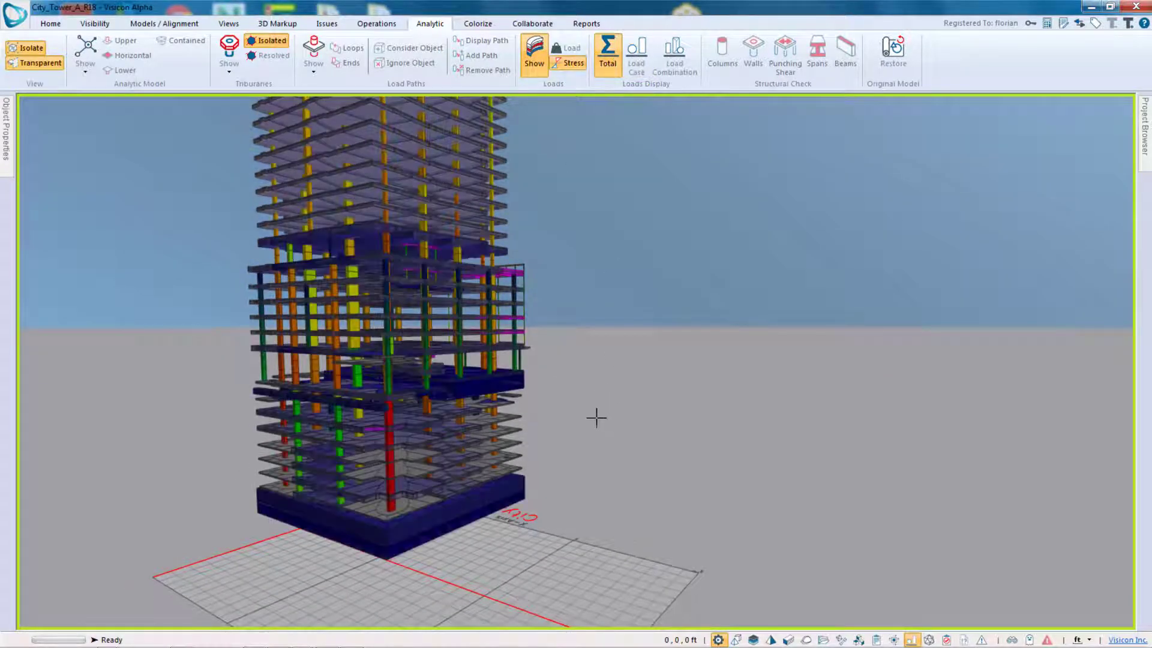
{"action": "left_click", "coordinate": [1146, 155]}
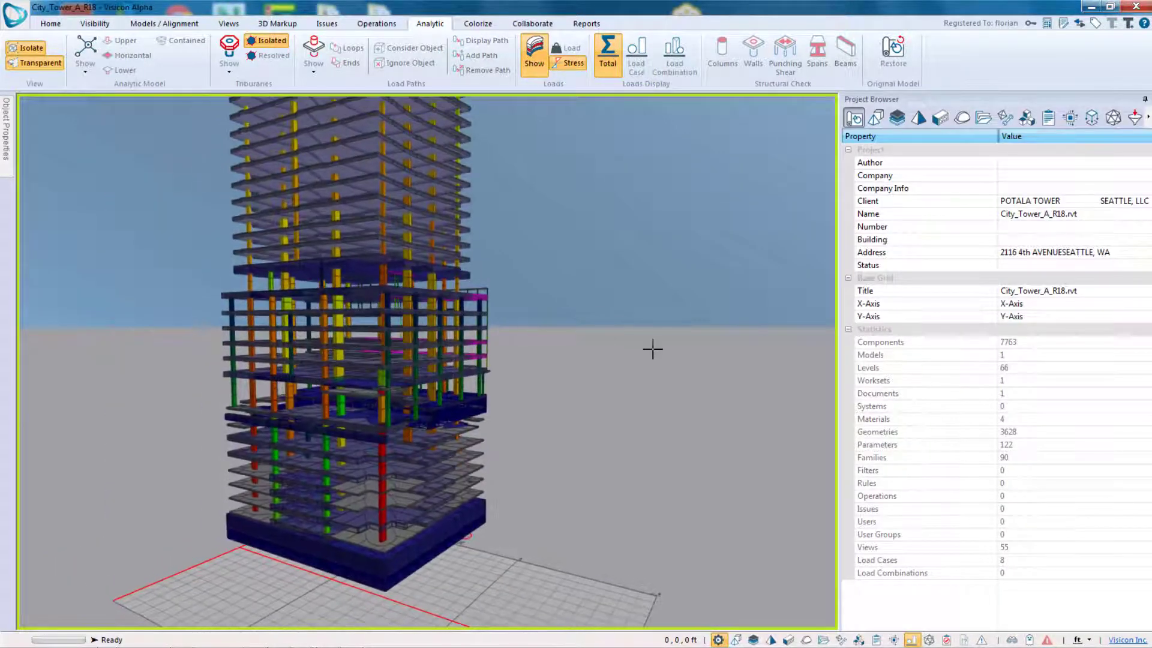
{"action": "left_click", "coordinate": [1093, 119]}
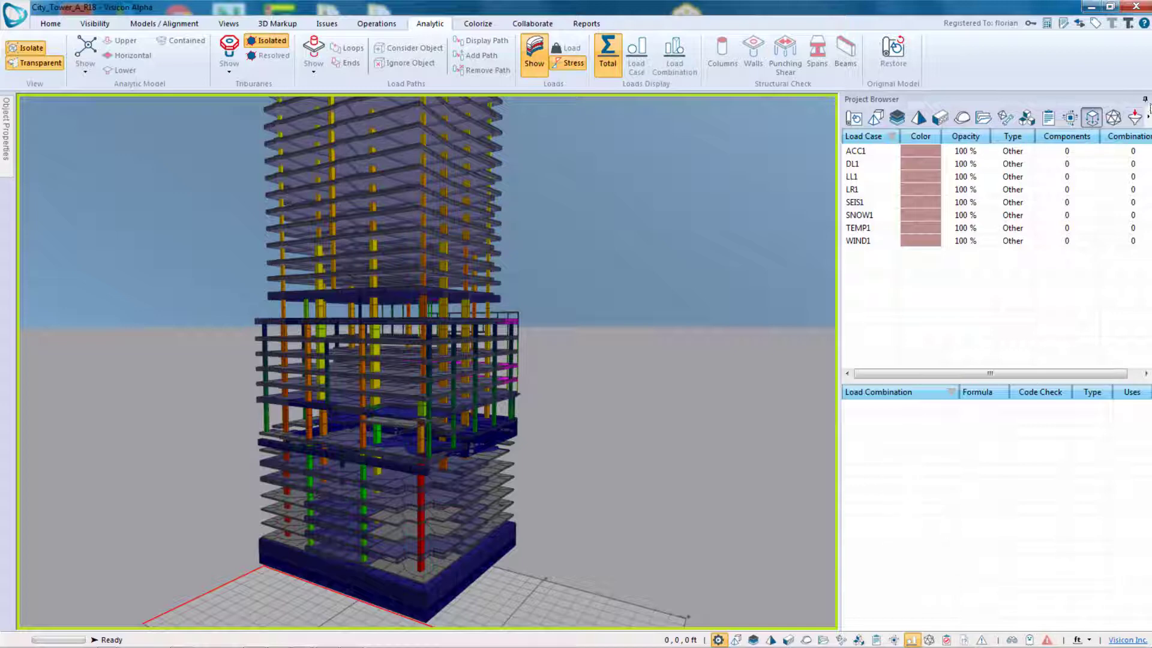
{"action": "left_click", "coordinate": [1145, 100]}
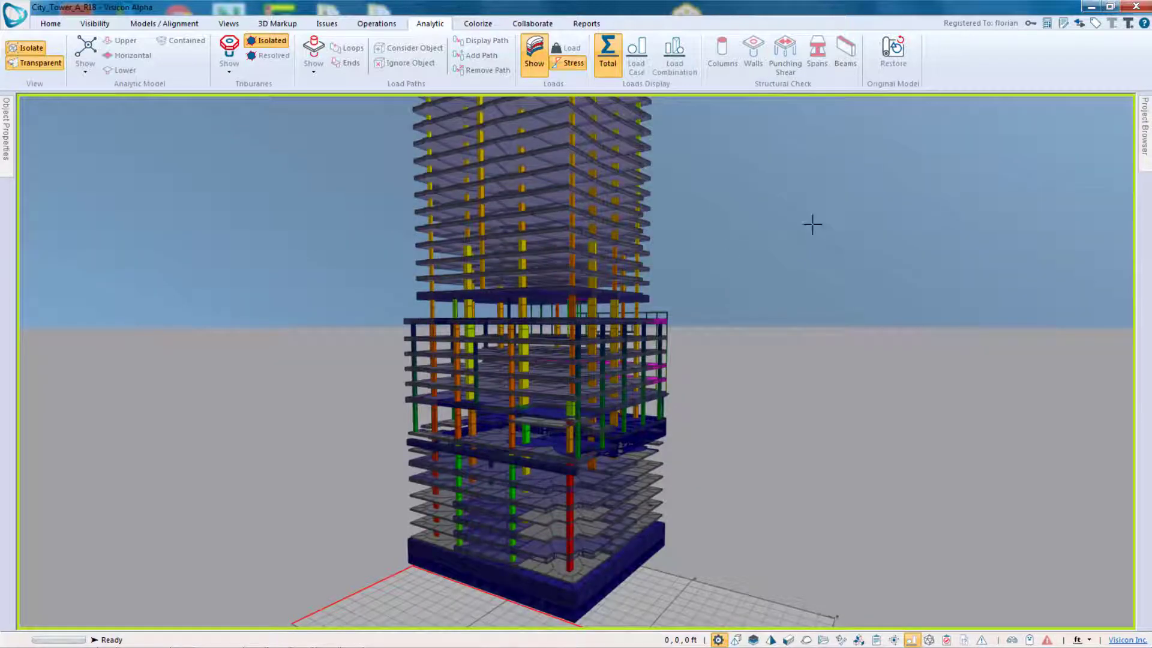
Examine the column stresses over the tower's full height from another side
{"action": "middle_click_drag", "start_coordinate": [760, 351], "coordinate": [738, 352]}
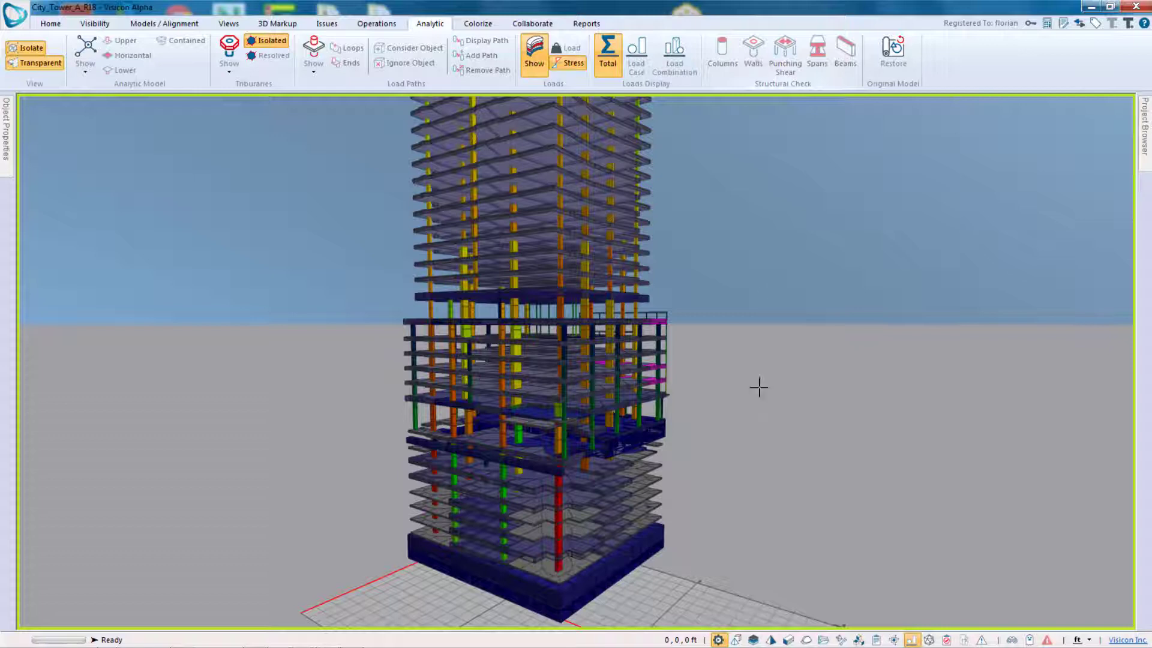
{"action": "scroll", "coordinate": [717, 414], "scroll_direction": "down", "scroll_amount": 3}
{"action": "scroll", "coordinate": [717, 412], "scroll_direction": "down", "scroll_amount": 5}
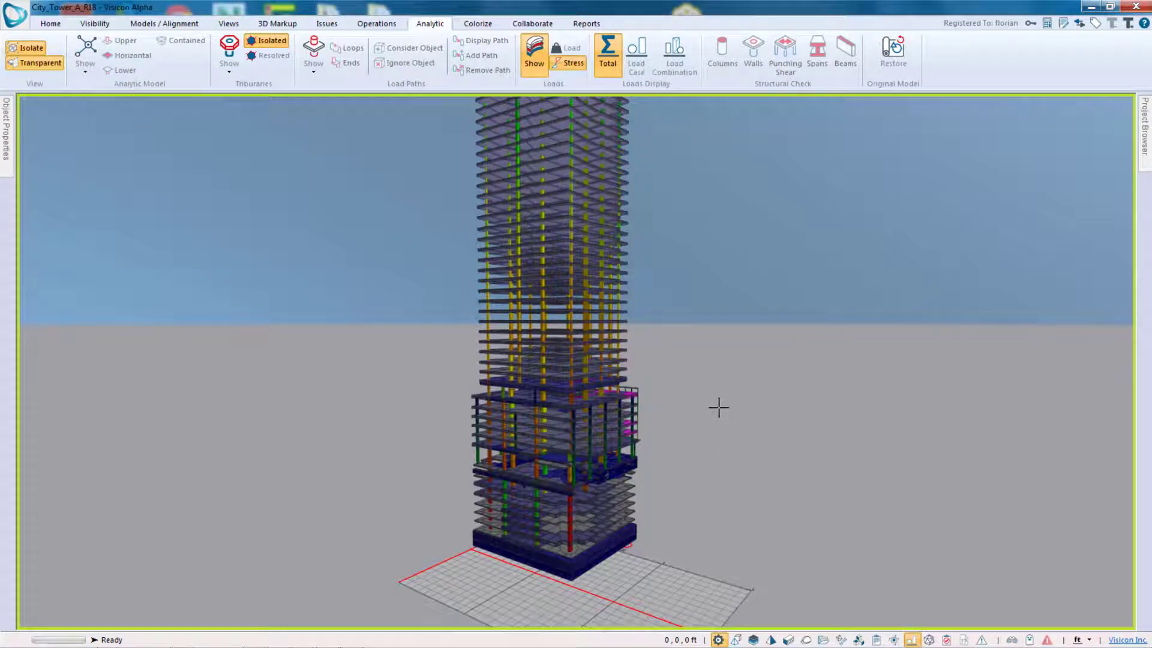
{"action": "scroll", "coordinate": [677, 471], "scroll_direction": "down", "scroll_amount": 2}
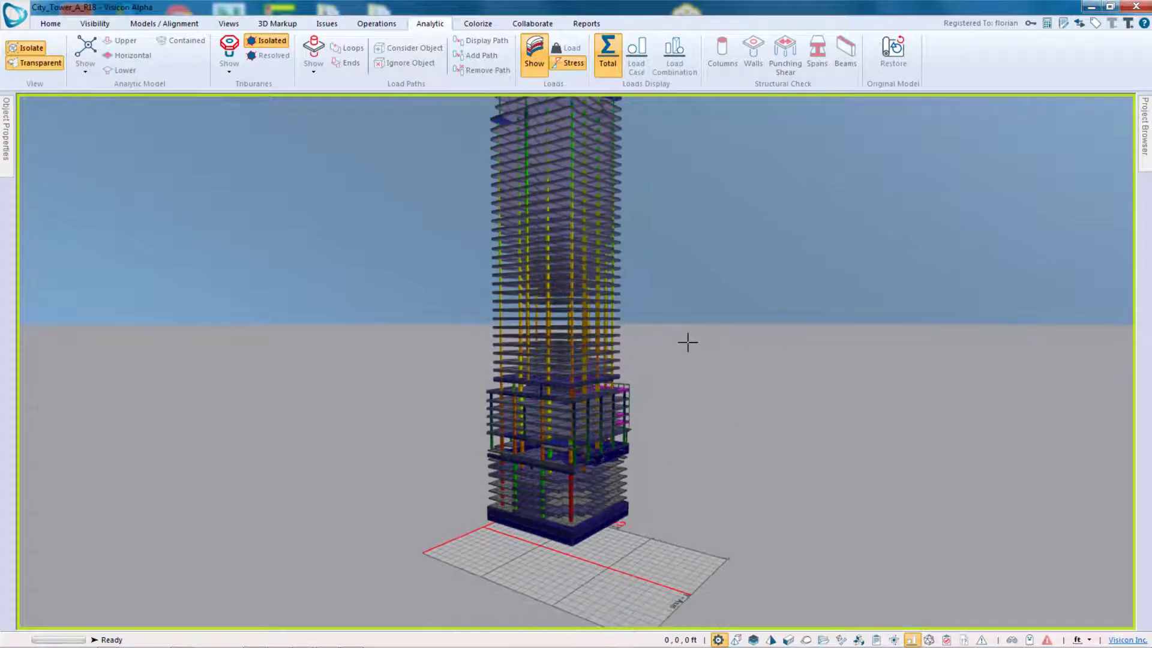
{"action": "middle_click_drag", "start_coordinate": [688, 350], "coordinate": [669, 383]}
{"action": "middle_click_drag", "start_coordinate": [632, 432], "coordinate": [619, 436]}
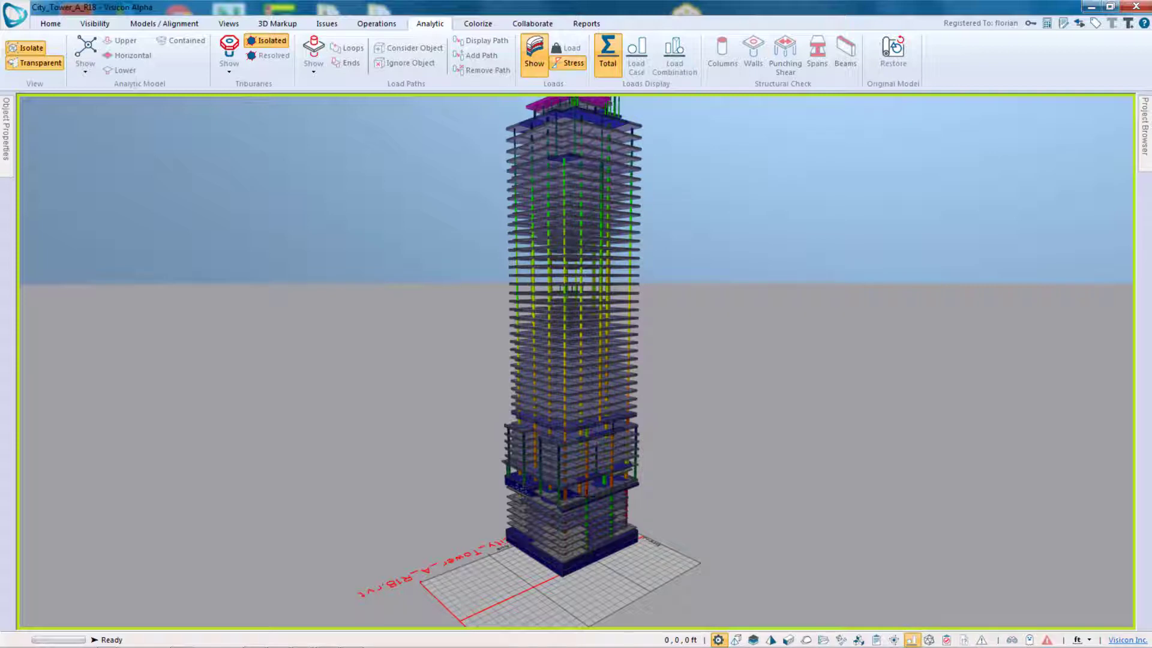
Switch to the open Tower_w_ramps project and inspect its analytic model from several sides
{"action": "mouse_move", "coordinate": [336, 643]}
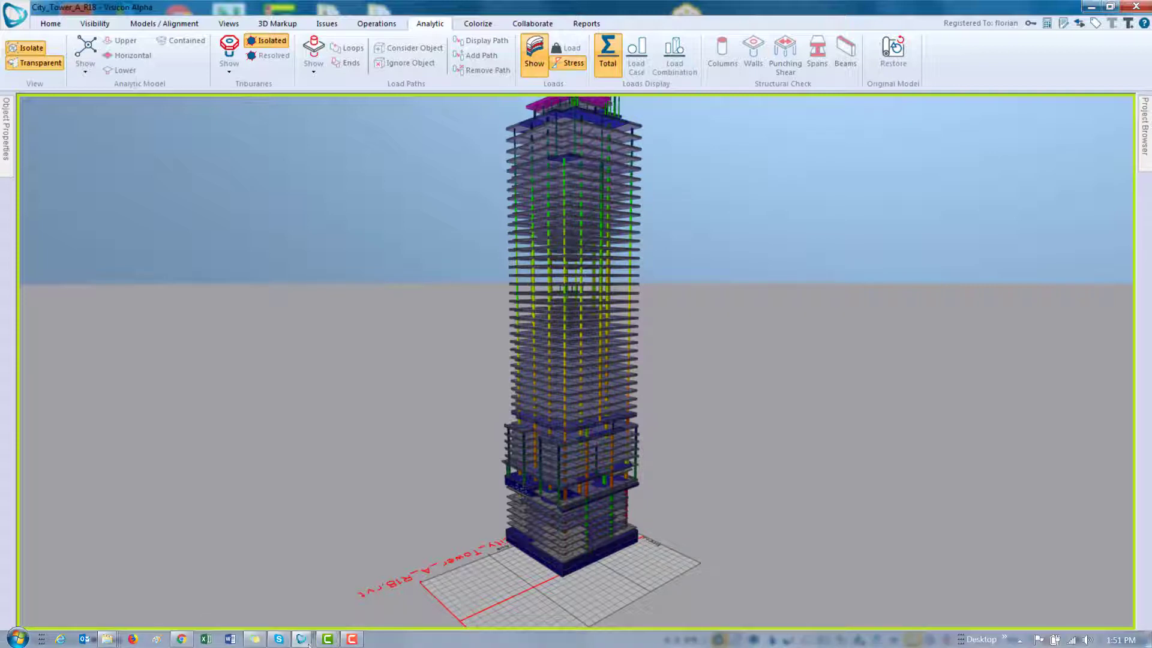
{"action": "mouse_move", "coordinate": [302, 639]}
{"action": "left_click", "coordinate": [111, 572]}
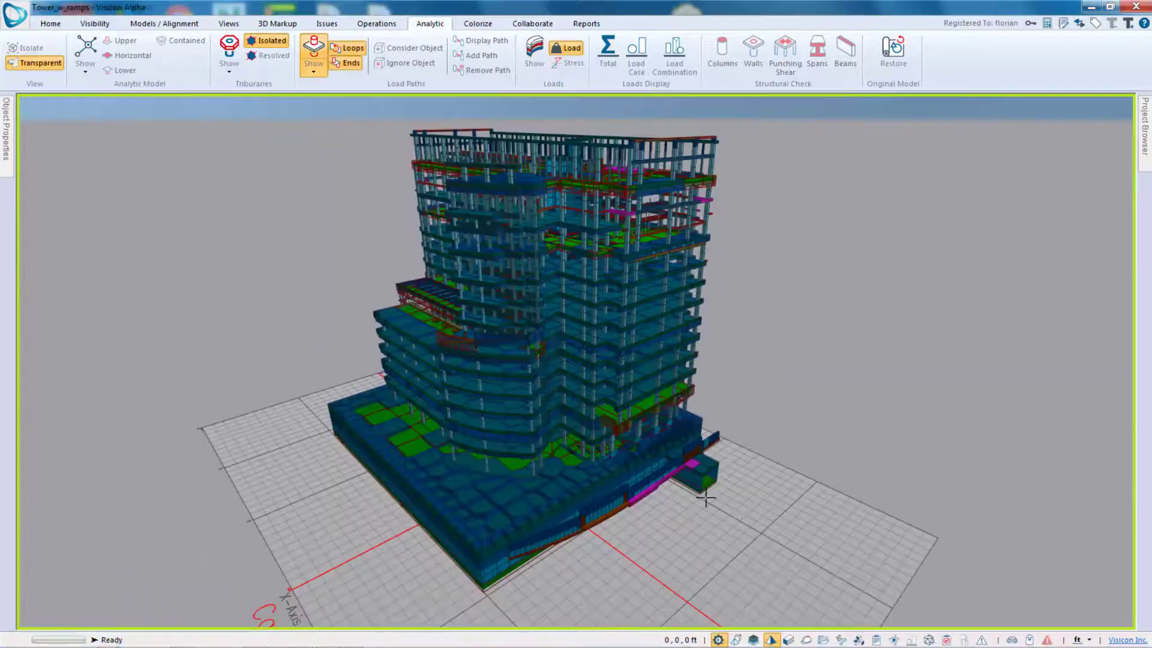
{"action": "middle_click_drag", "start_coordinate": [645, 551], "coordinate": [854, 421]}
{"action": "scroll", "coordinate": [482, 516], "scroll_direction": "up", "scroll_amount": 5}
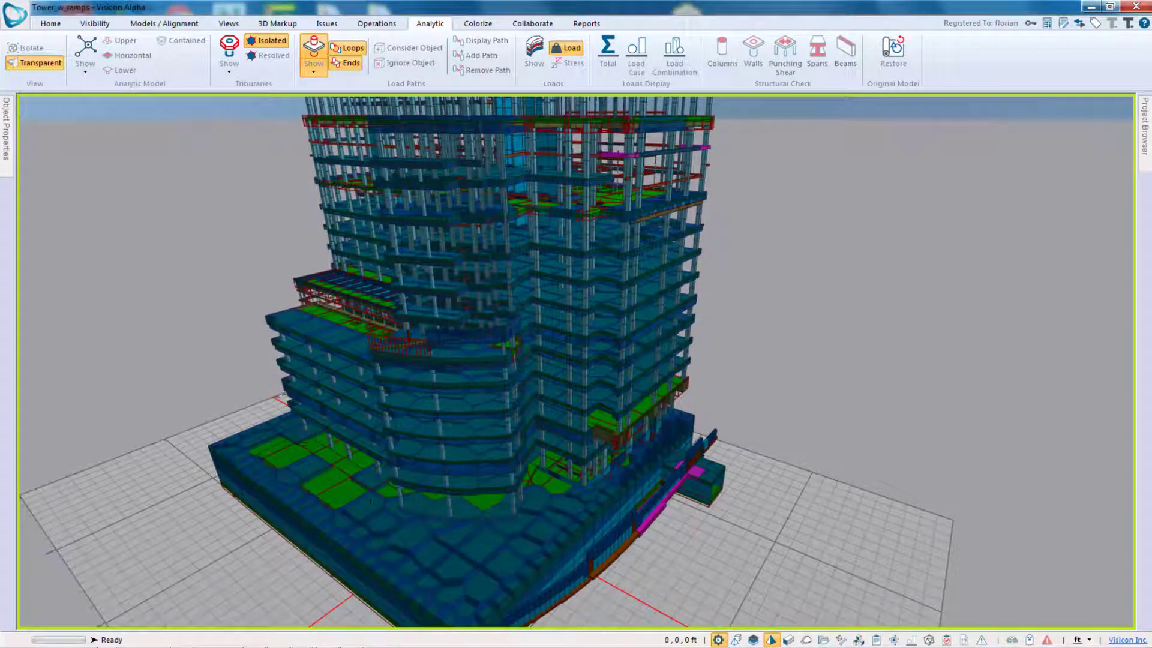
{"action": "middle_click_drag", "start_coordinate": [364, 498], "coordinate": [220, 503]}
{"action": "scroll", "coordinate": [376, 259], "scroll_direction": "up", "scroll_amount": 5}
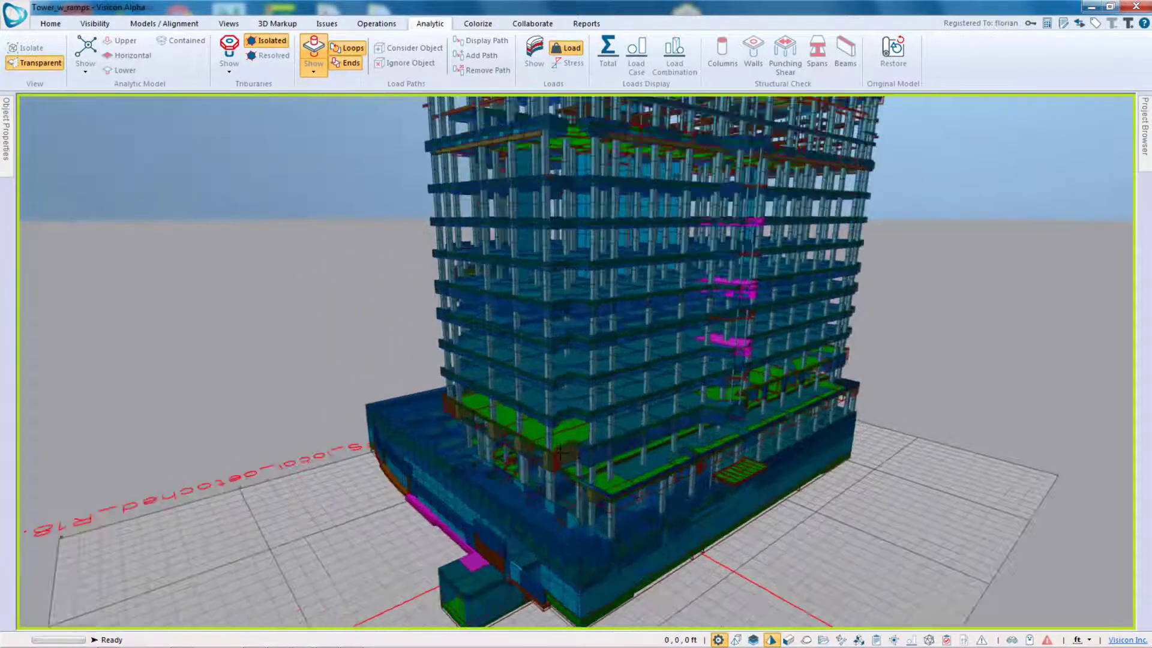
Select the basement column below the transfer beam and isolate its load path from the upper floors to the foundation
{"action": "middle_click_drag", "start_coordinate": [378, 259], "coordinate": [532, 399]}
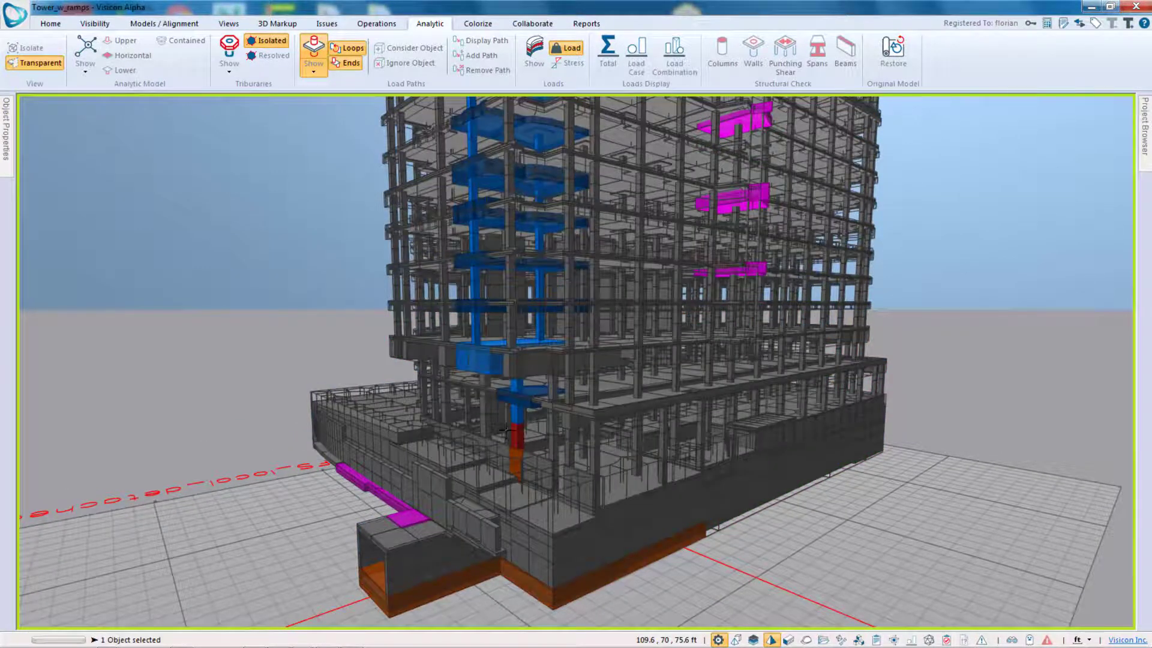
{"action": "middle_click_drag", "start_coordinate": [517, 436], "coordinate": [543, 436]}
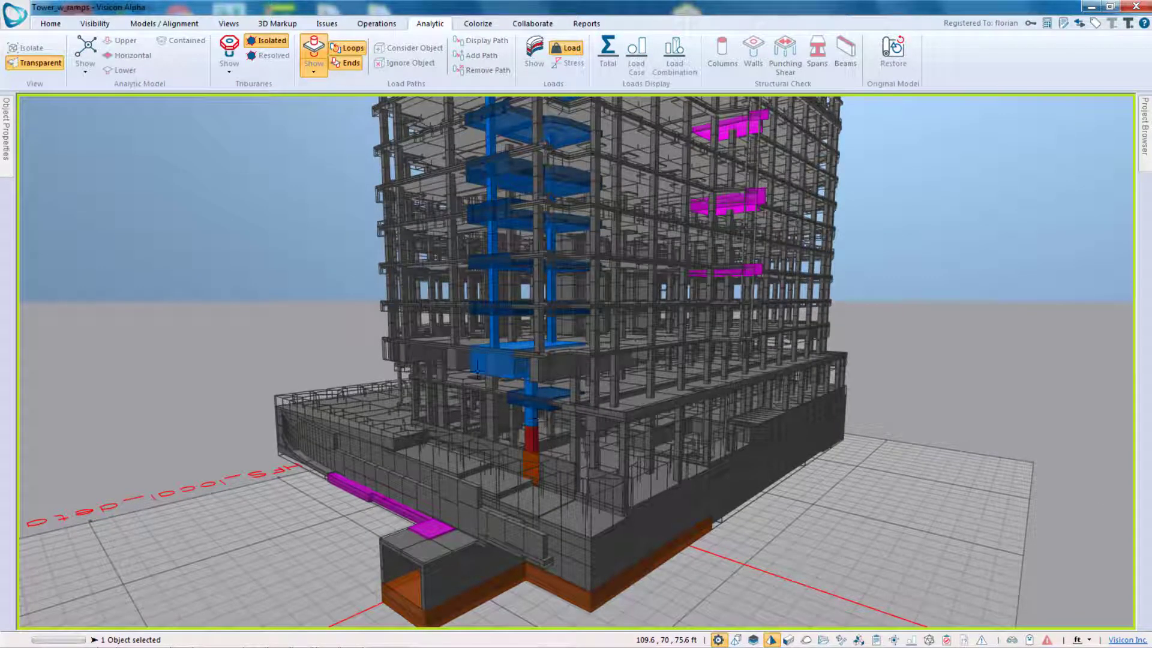
{"action": "left_click", "coordinate": [27, 48]}
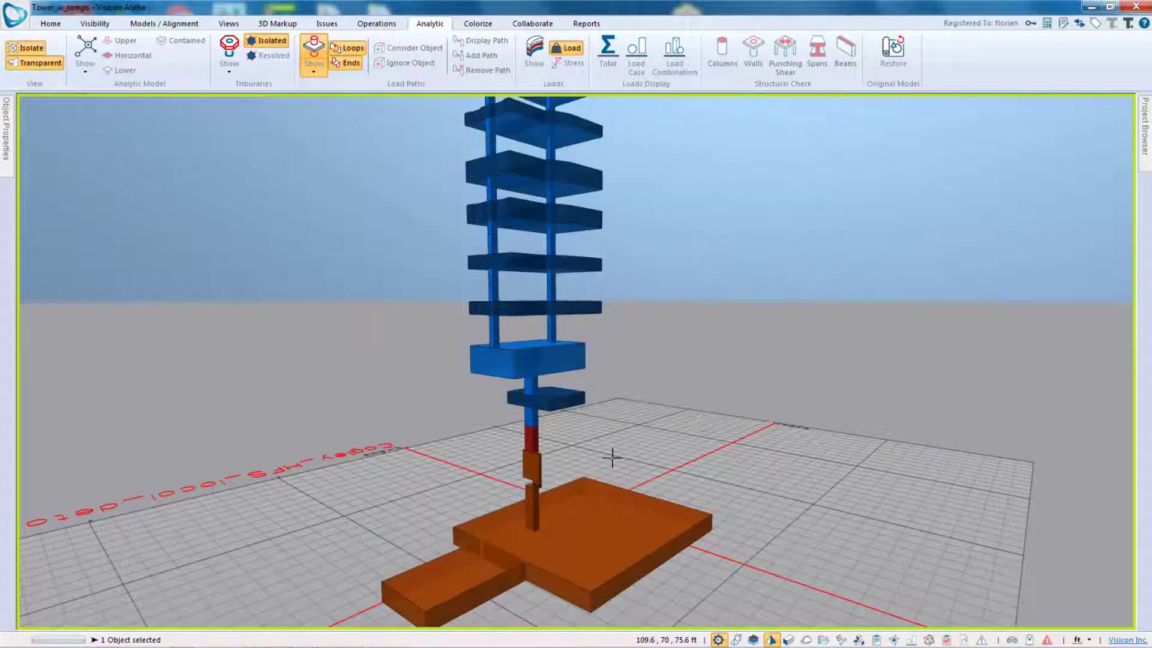
{"action": "middle_click_drag", "start_coordinate": [641, 466], "coordinate": [455, 483]}
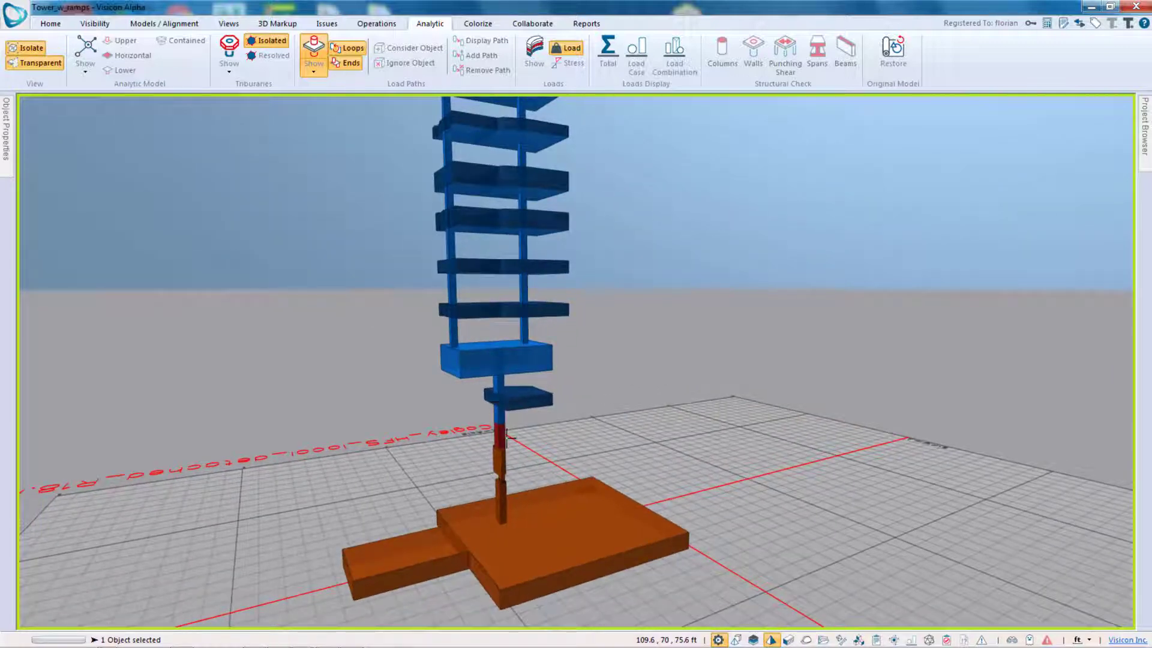
Follow the column's isolated load path up to the roof and turn off isolation to see it within the whole transparent tower
{"action": "middle_click_drag", "start_coordinate": [596, 299], "coordinate": [624, 489]}
{"action": "middle_click_drag", "start_coordinate": [618, 376], "coordinate": [626, 465]}
{"action": "mouse_move", "coordinate": [628, 314]}
{"action": "middle_mouse_down"}
{"action": "mouse_move", "coordinate": [636, 408]}
{"action": "mouse_move", "coordinate": [606, 463]}
{"action": "mouse_move", "coordinate": [606, 314]}
{"action": "middle_mouse_up"}
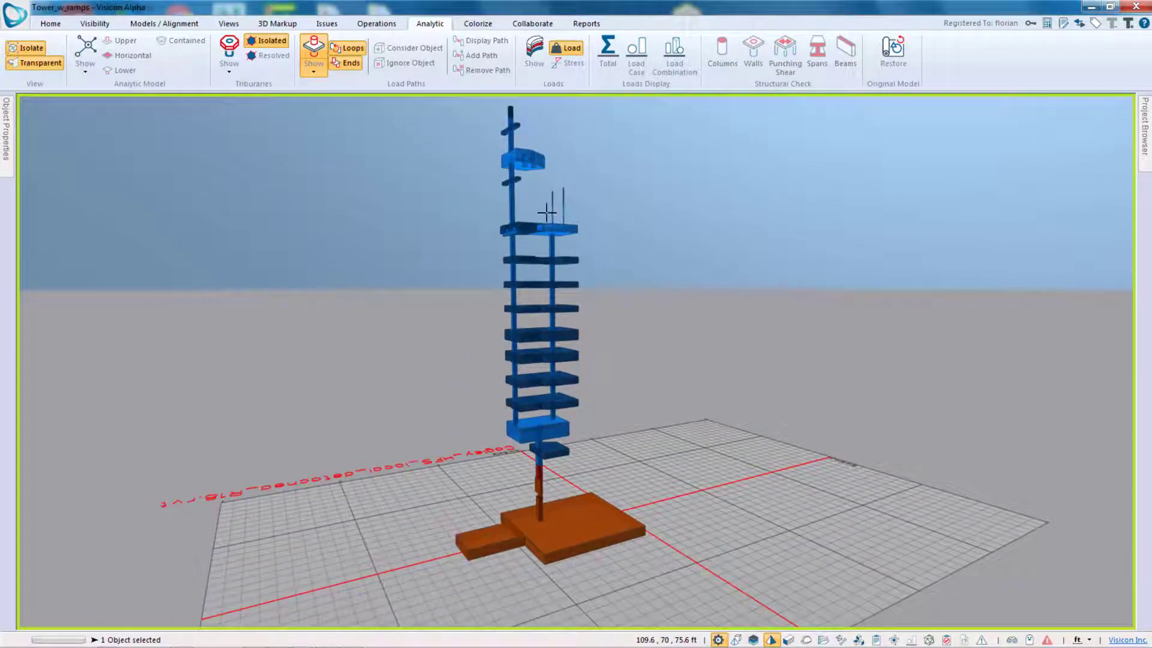
{"action": "left_click", "coordinate": [27, 48]}
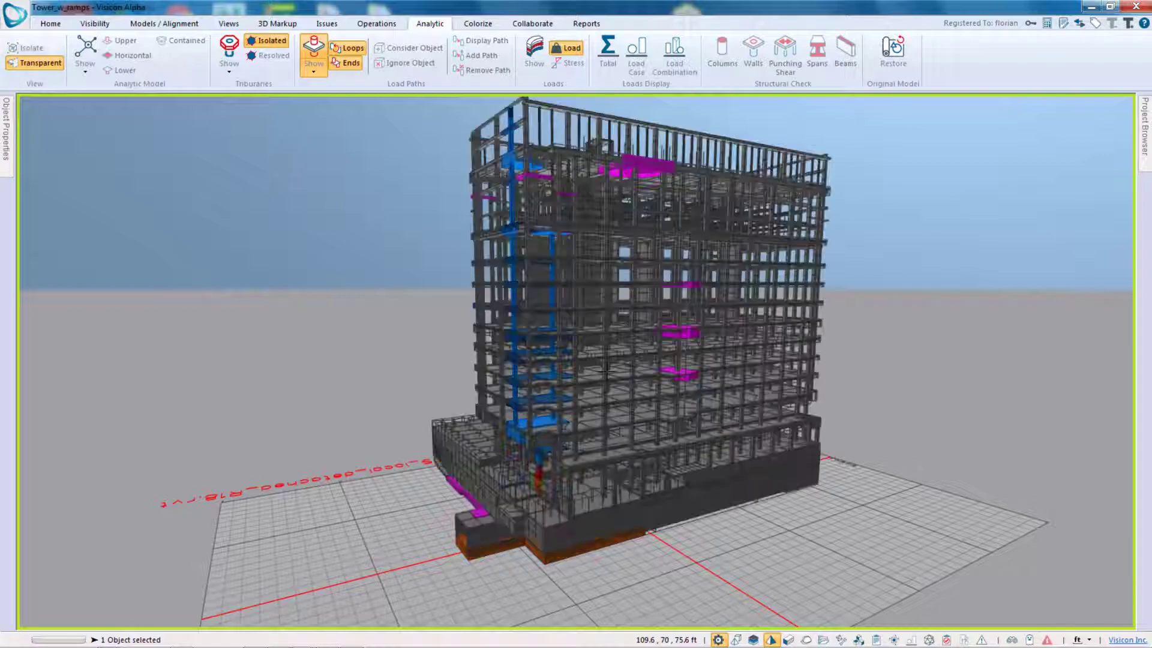
{"action": "middle_click_drag", "start_coordinate": [562, 451], "coordinate": [577, 483]}
{"action": "scroll", "coordinate": [579, 483], "scroll_direction": "up", "scroll_amount": 3}
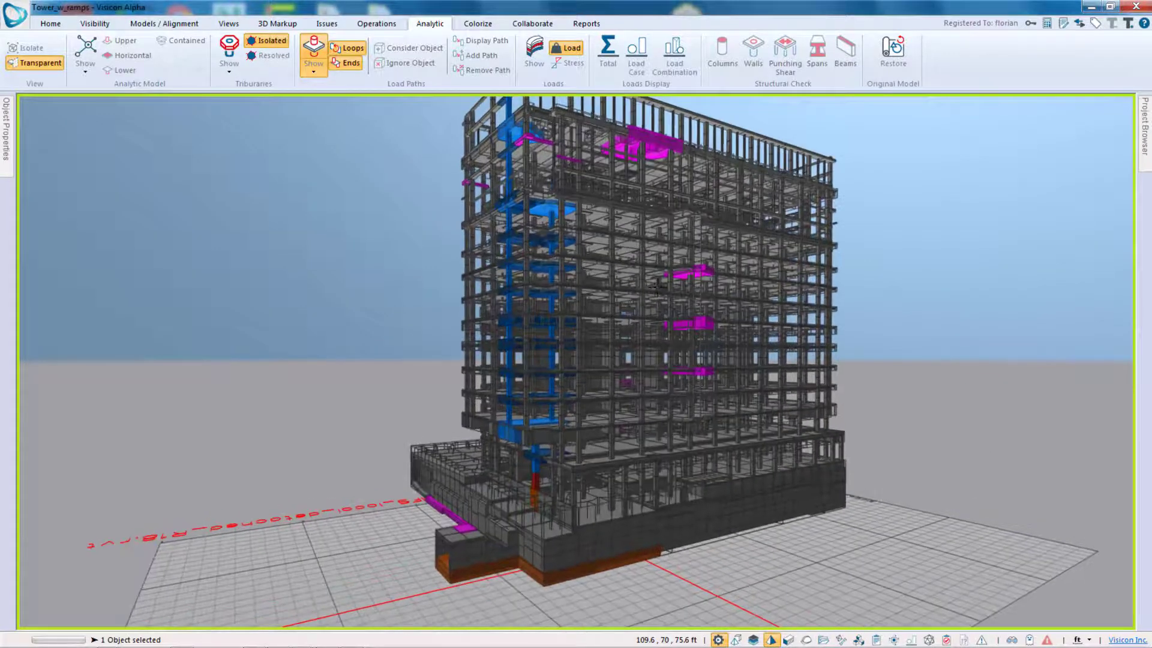
Clear the selection and trace the load path of the column directly below the transfer beam on the tower's long side
{"action": "left_click", "coordinate": [822, 524]}
{"action": "middle_click_drag", "start_coordinate": [825, 548], "coordinate": [841, 527]}
{"action": "scroll", "coordinate": [841, 526], "scroll_direction": "up", "scroll_amount": 5}
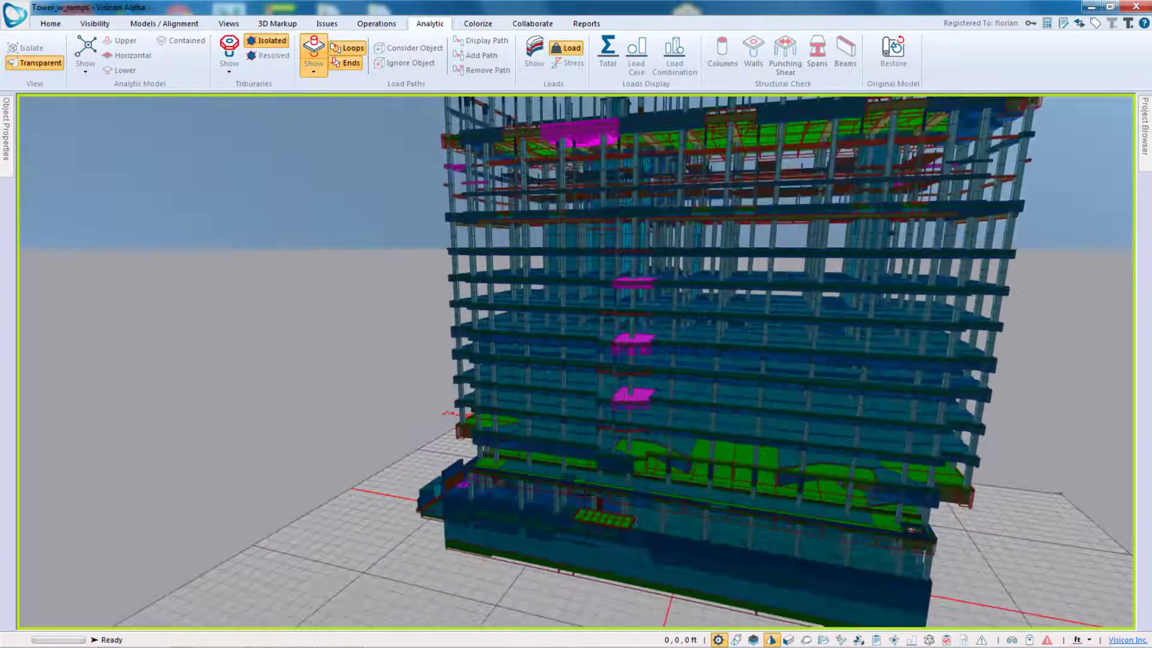
{"action": "scroll", "coordinate": [841, 527], "scroll_direction": "up", "scroll_amount": 2}
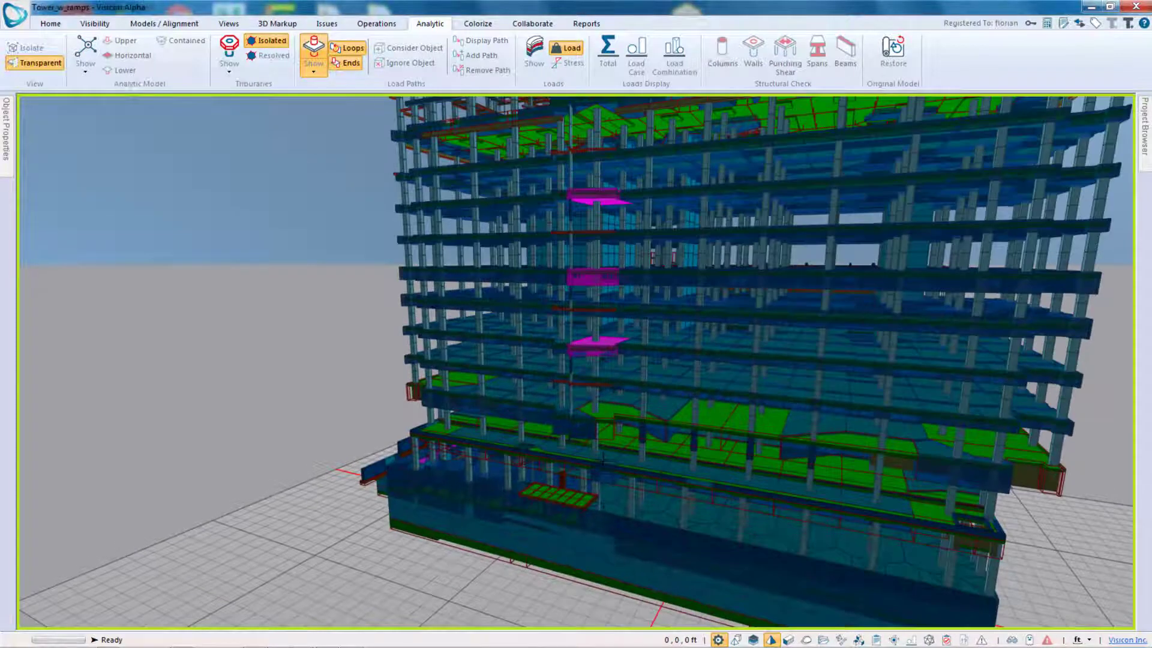
{"action": "left_click", "coordinate": [602, 438]}
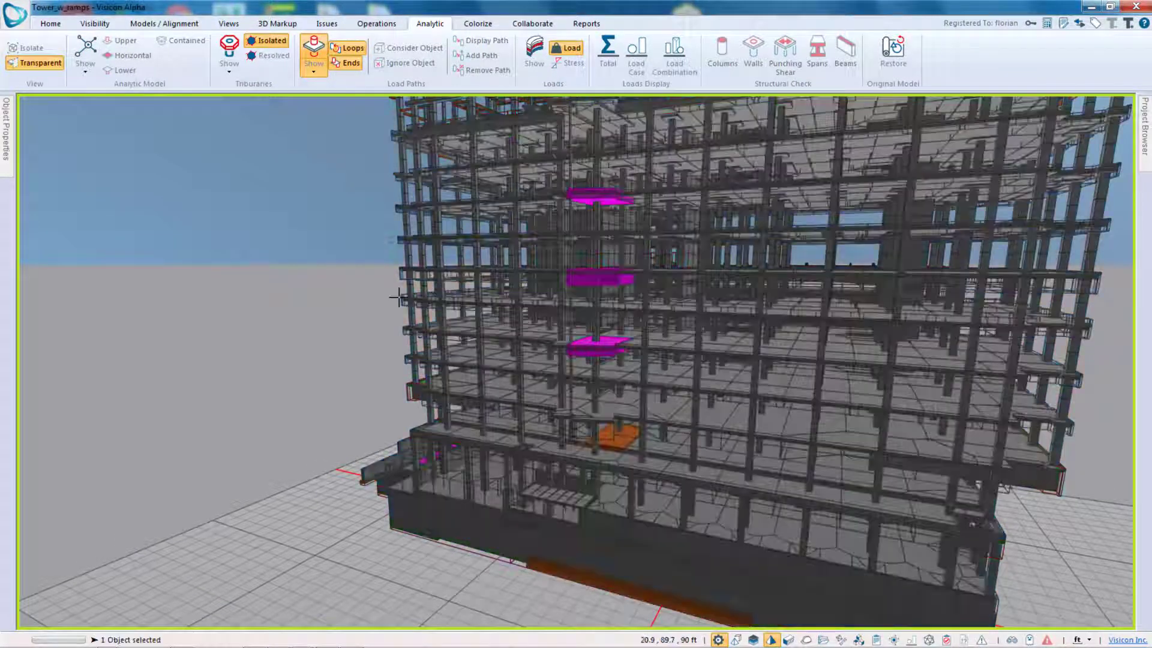
{"action": "middle_click_drag", "start_coordinate": [591, 456], "coordinate": [581, 408]}
{"action": "left_click", "coordinate": [592, 422]}
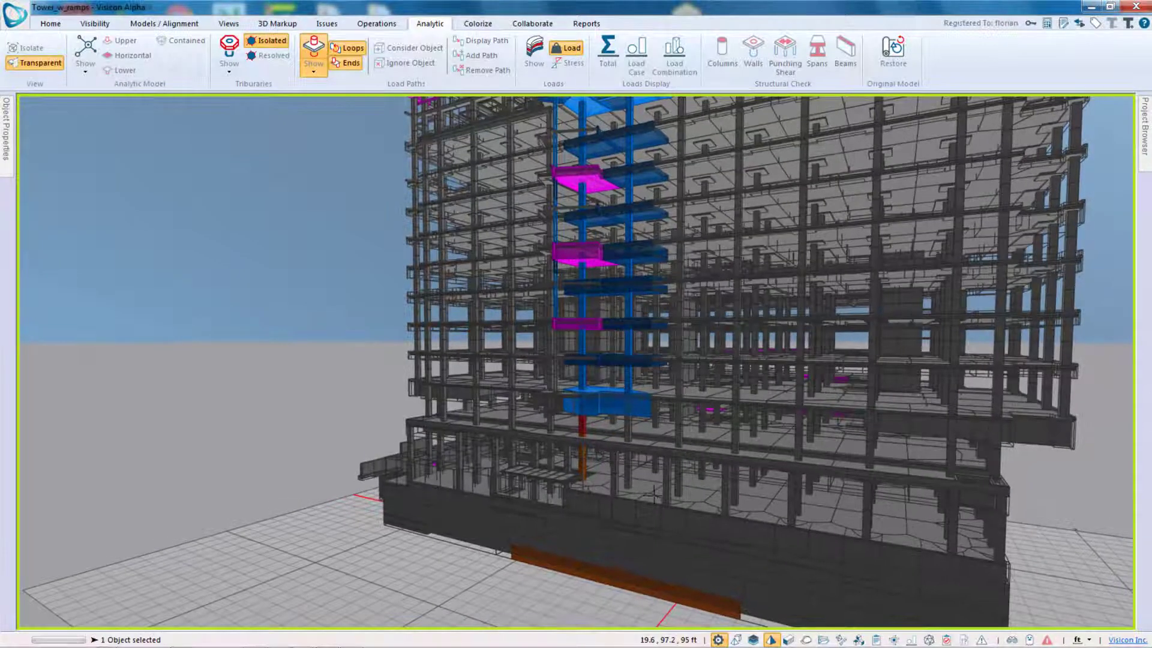
{"action": "scroll", "coordinate": [658, 494], "scroll_direction": "down", "scroll_amount": 4}
{"action": "middle_click_drag", "start_coordinate": [882, 324], "coordinate": [784, 370]}
{"action": "left_click", "coordinate": [923, 411]}
{"action": "middle_click_drag", "start_coordinate": [923, 411], "coordinate": [639, 444]}
Switch to the open Auditorium project and inspect its analytic model from several sides
{"action": "mouse_move", "coordinate": [295, 645]}
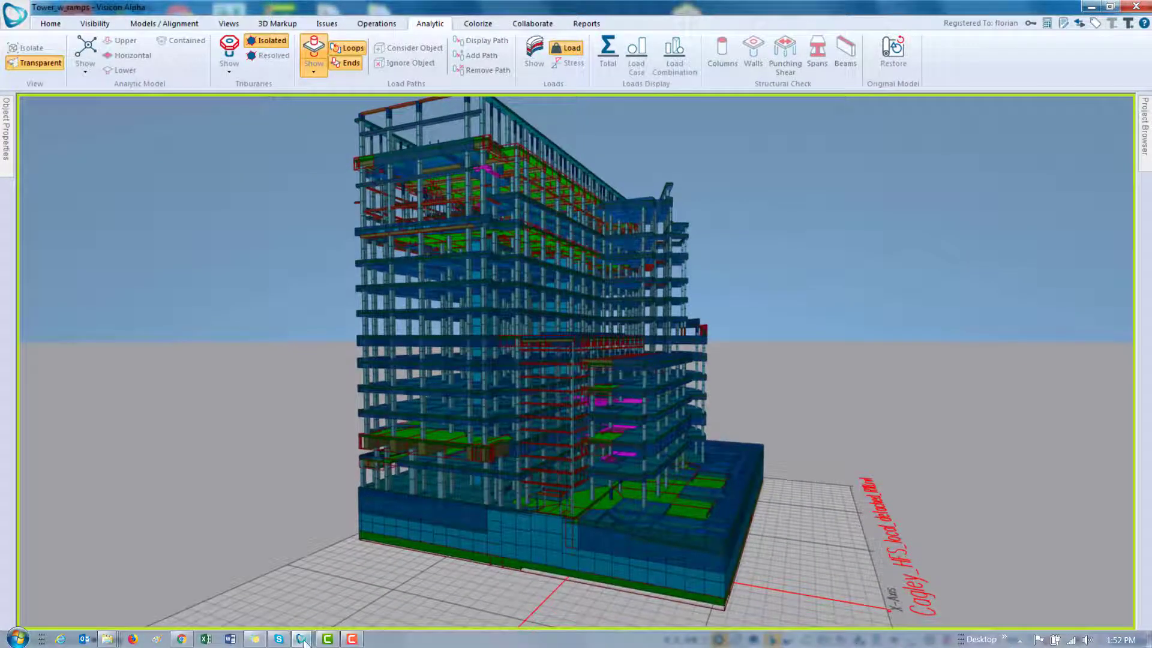
{"action": "left_click", "coordinate": [232, 570]}
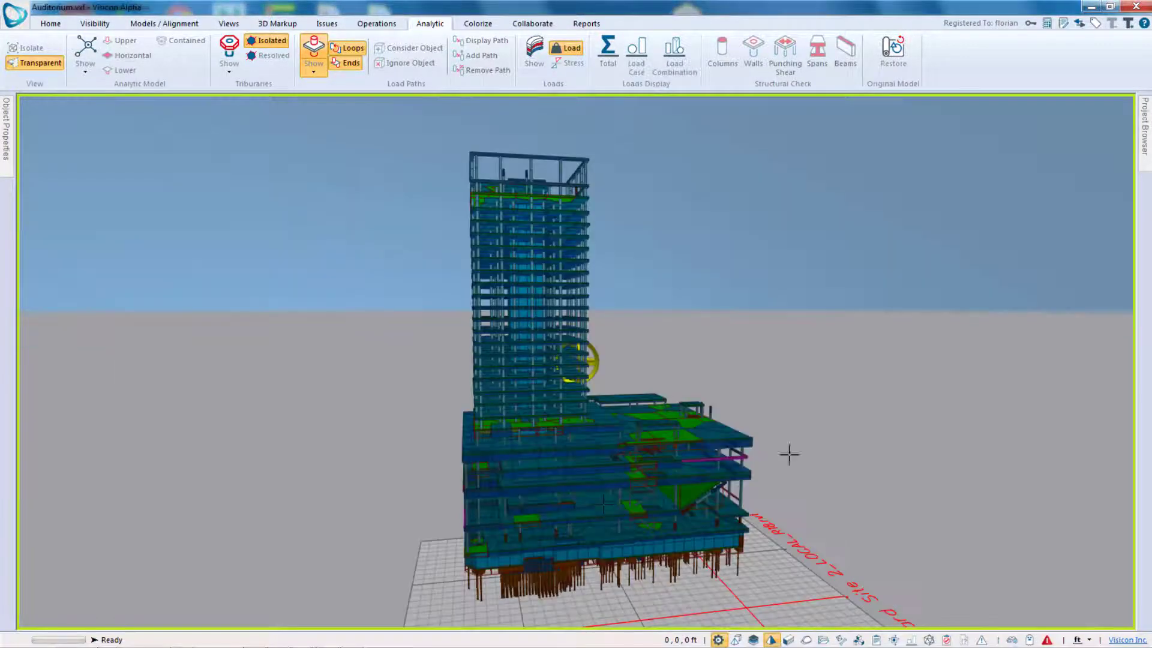
{"action": "middle_click_drag", "start_coordinate": [778, 474], "coordinate": [461, 524]}
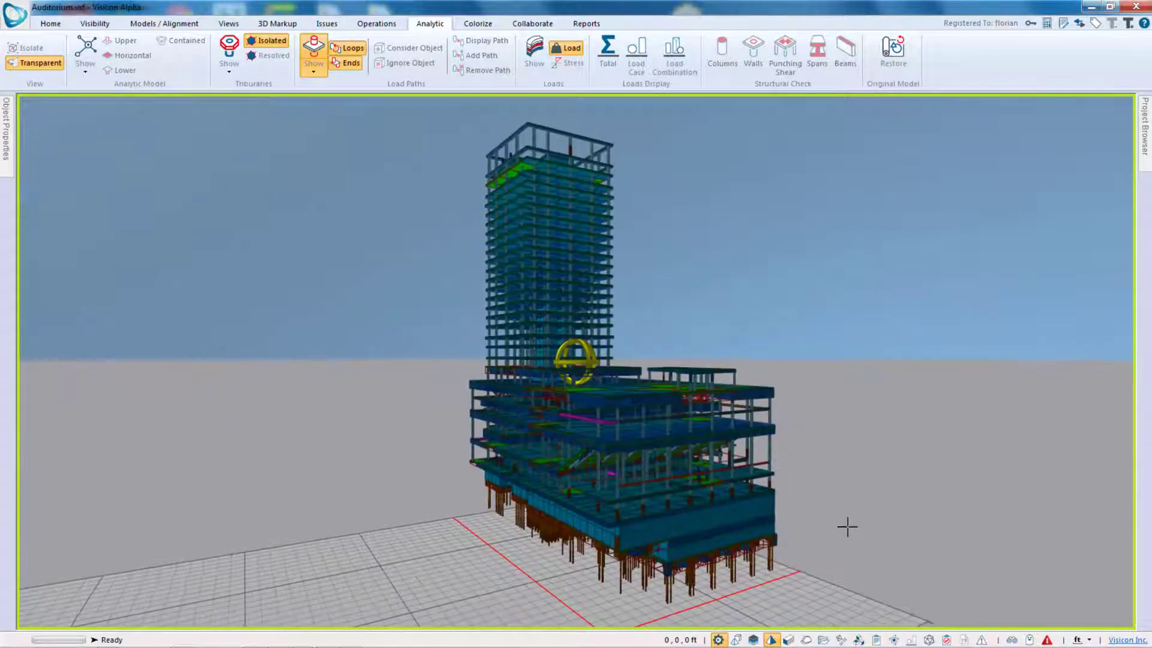
{"action": "middle_click_drag", "start_coordinate": [837, 525], "coordinate": [540, 549]}
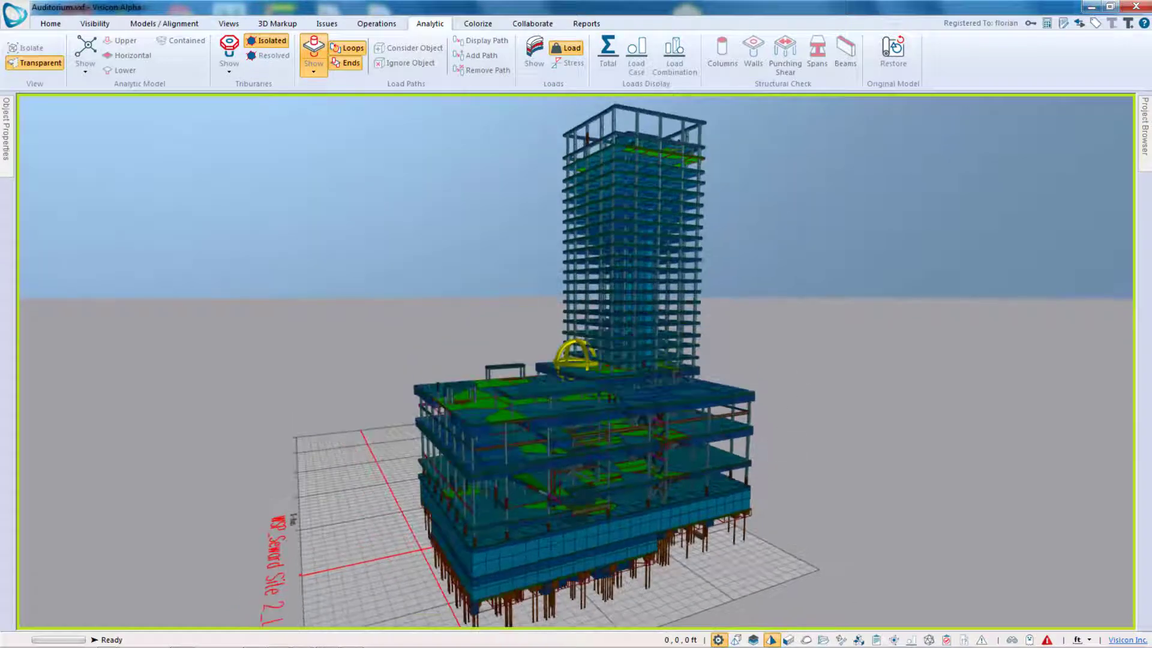
{"action": "left_click_drag", "start_coordinate": [526, 476], "coordinate": [518, 467]}
{"action": "scroll", "coordinate": [483, 482], "scroll_direction": "up", "scroll_amount": 5}
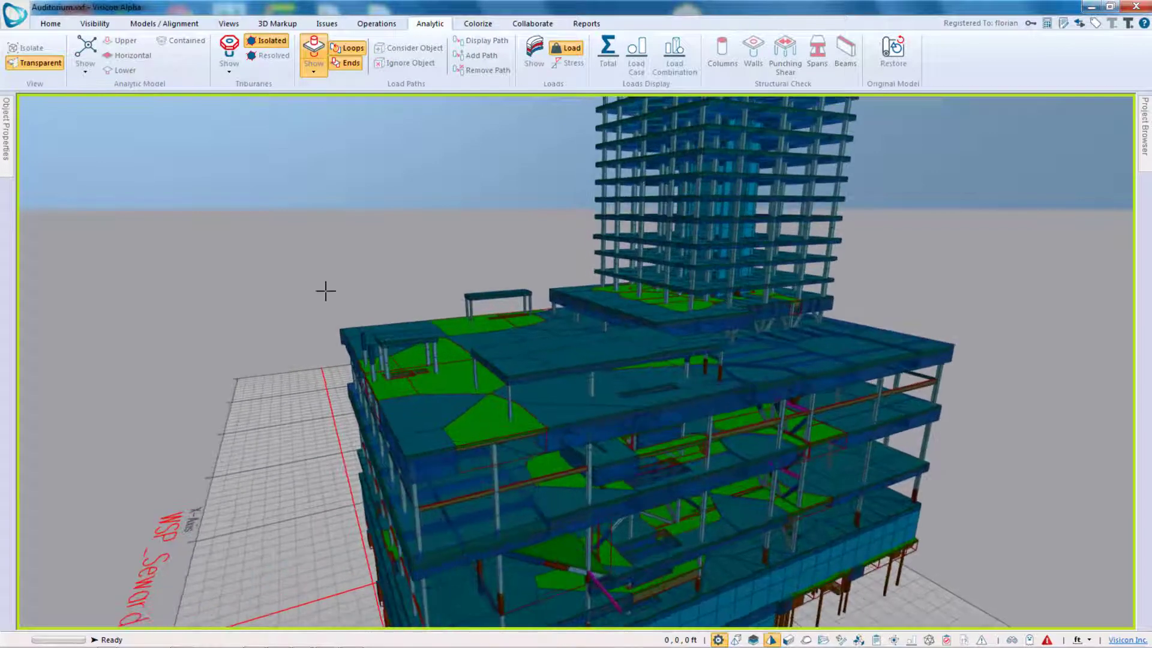
Select the roof slab portion at the podium's edge, examine its load path through the columns, and clear the selection
{"action": "left_click", "coordinate": [493, 420]}
{"action": "middle_click_drag", "start_coordinate": [494, 420], "coordinate": [455, 324]}
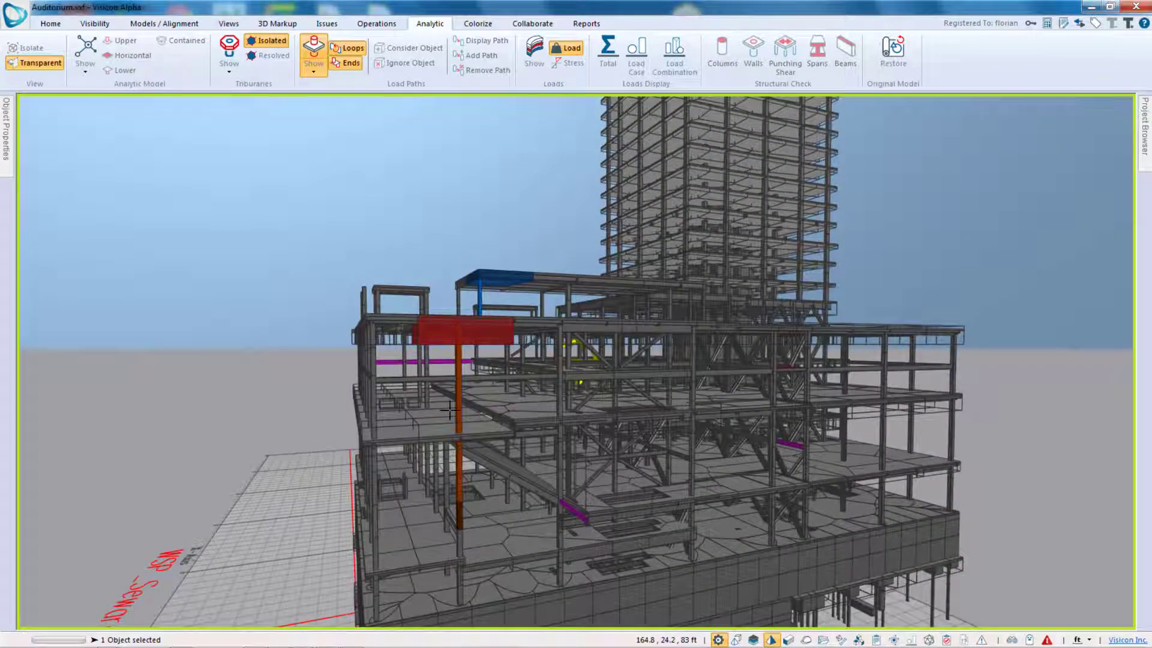
{"action": "middle_click_drag", "start_coordinate": [450, 411], "coordinate": [750, 451]}
{"action": "left_click", "coordinate": [1023, 459]}
{"action": "scroll", "coordinate": [918, 445], "scroll_direction": "down", "scroll_amount": 3}
Switch to the open Revit_building_project_R18 project and isolate the load path of a column at the tower's base
{"action": "mouse_move", "coordinate": [223, 643]}
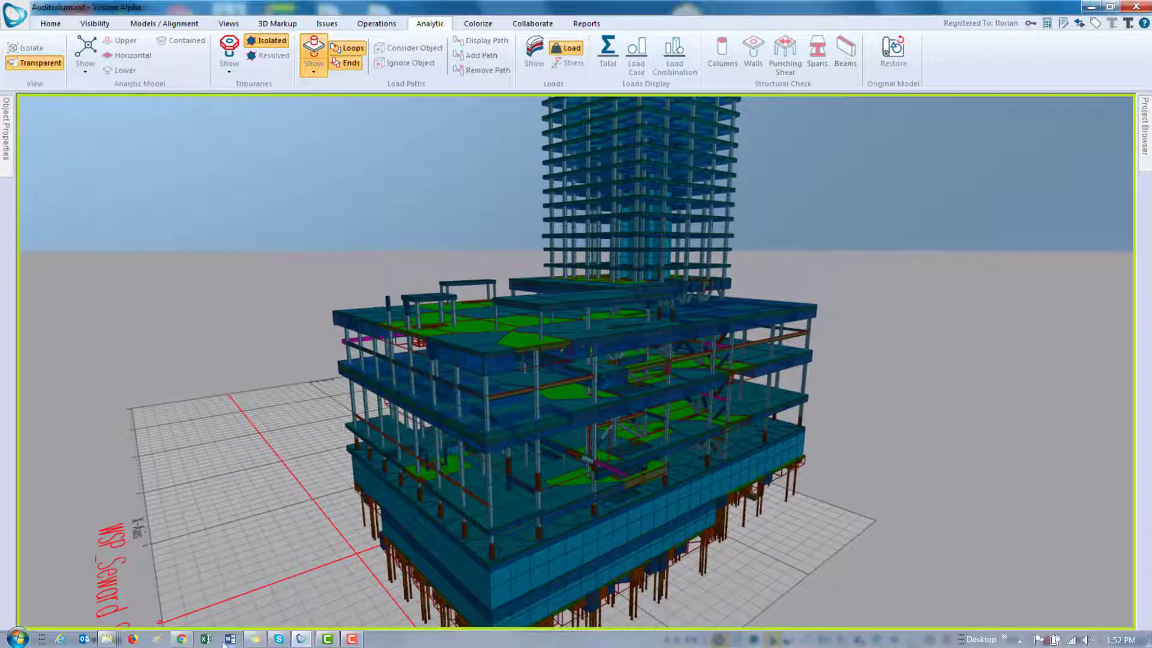
{"action": "mouse_move", "coordinate": [301, 639]}
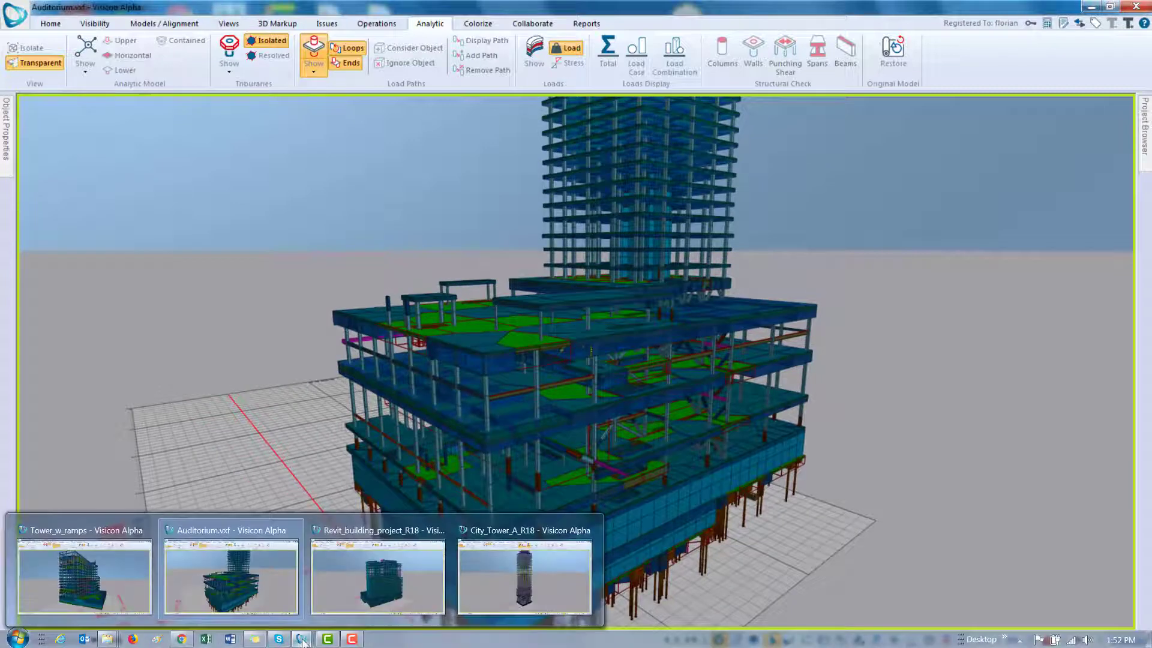
{"action": "left_click", "coordinate": [402, 594]}
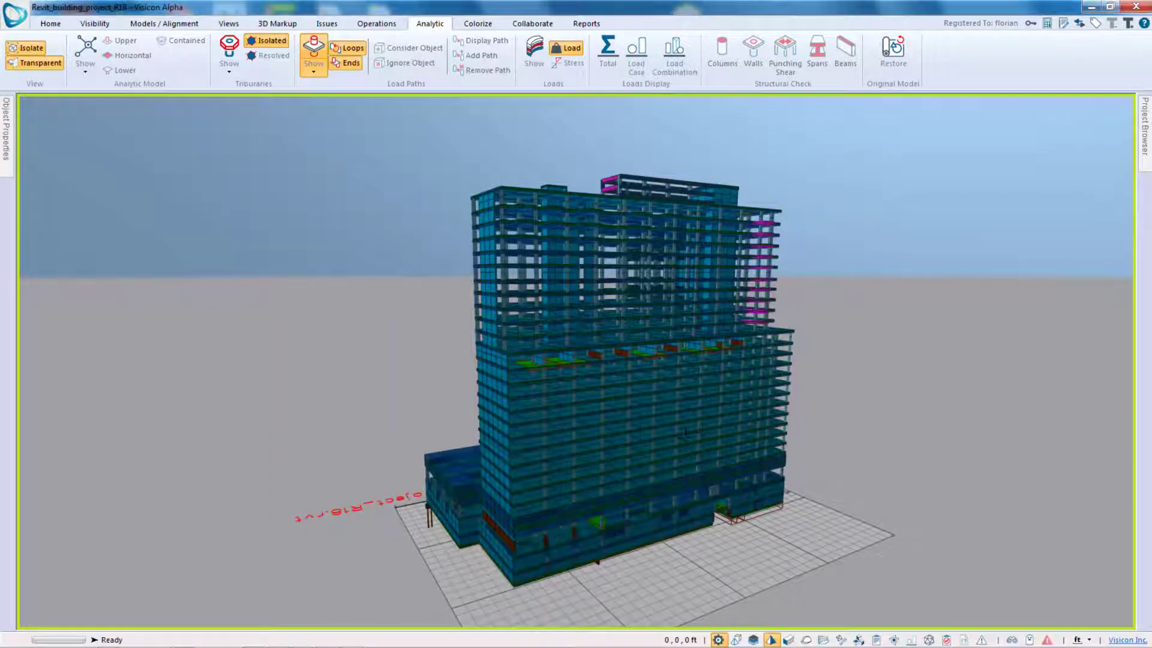
{"action": "middle_click_drag", "start_coordinate": [636, 384], "coordinate": [636, 318]}
{"action": "scroll", "coordinate": [636, 372], "scroll_direction": "up", "scroll_amount": 3}
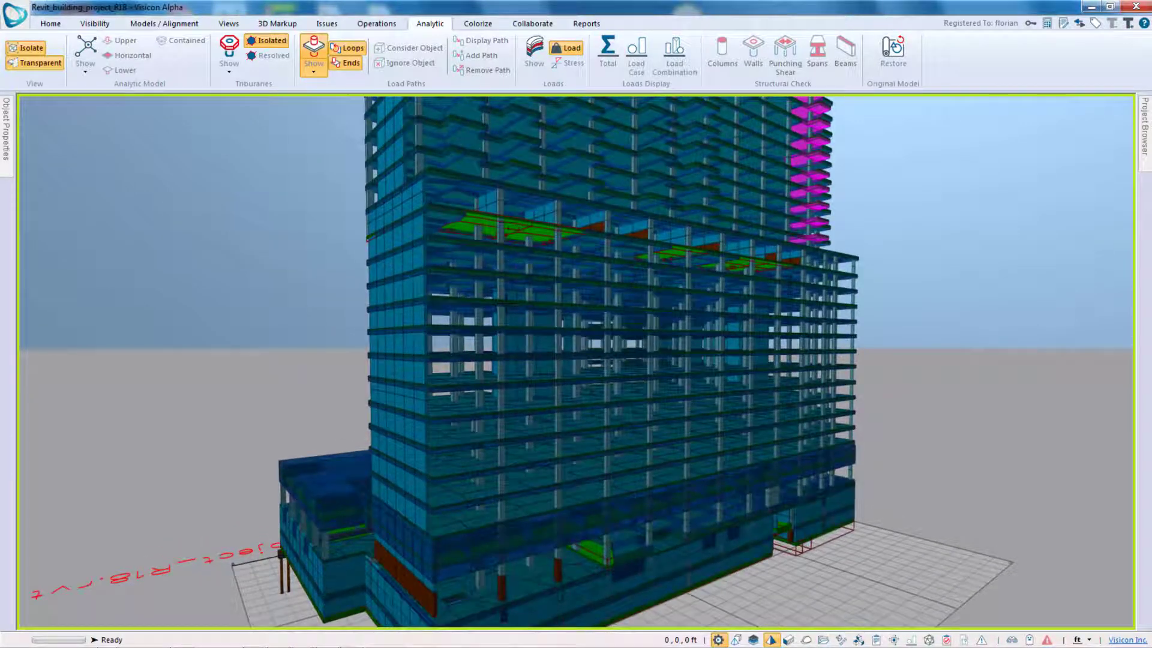
{"action": "left_click", "coordinate": [370, 319]}
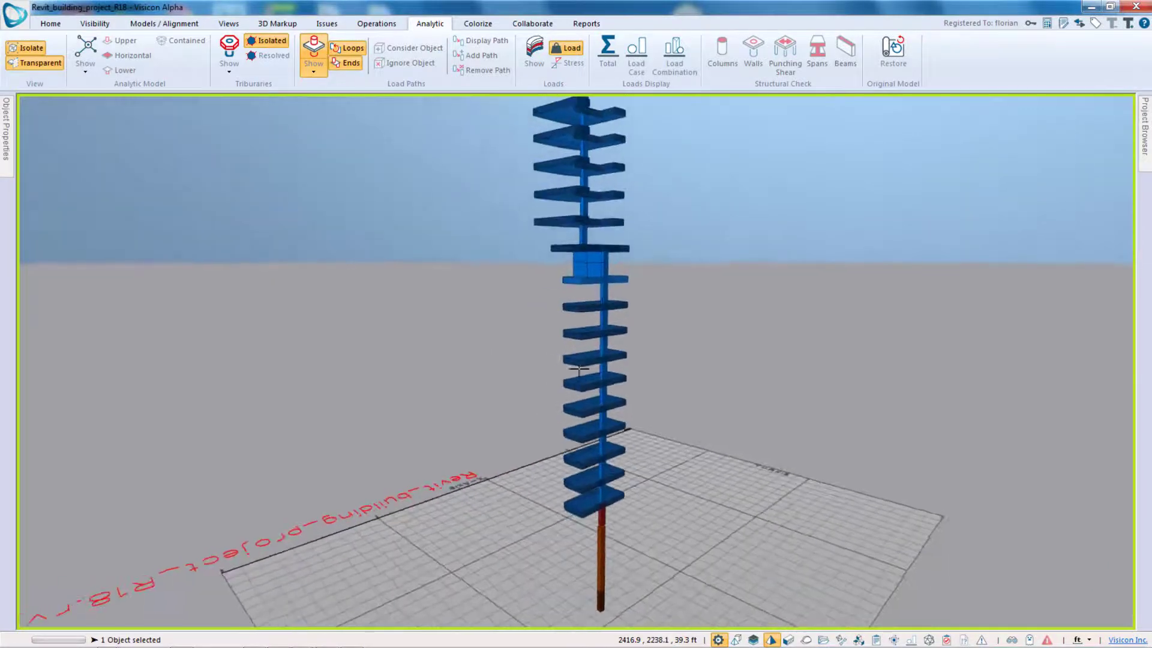
Turn off isolation and examine the load path of the roof slab portion beside the small rooftop enclosure
{"action": "left_click", "coordinate": [27, 49]}
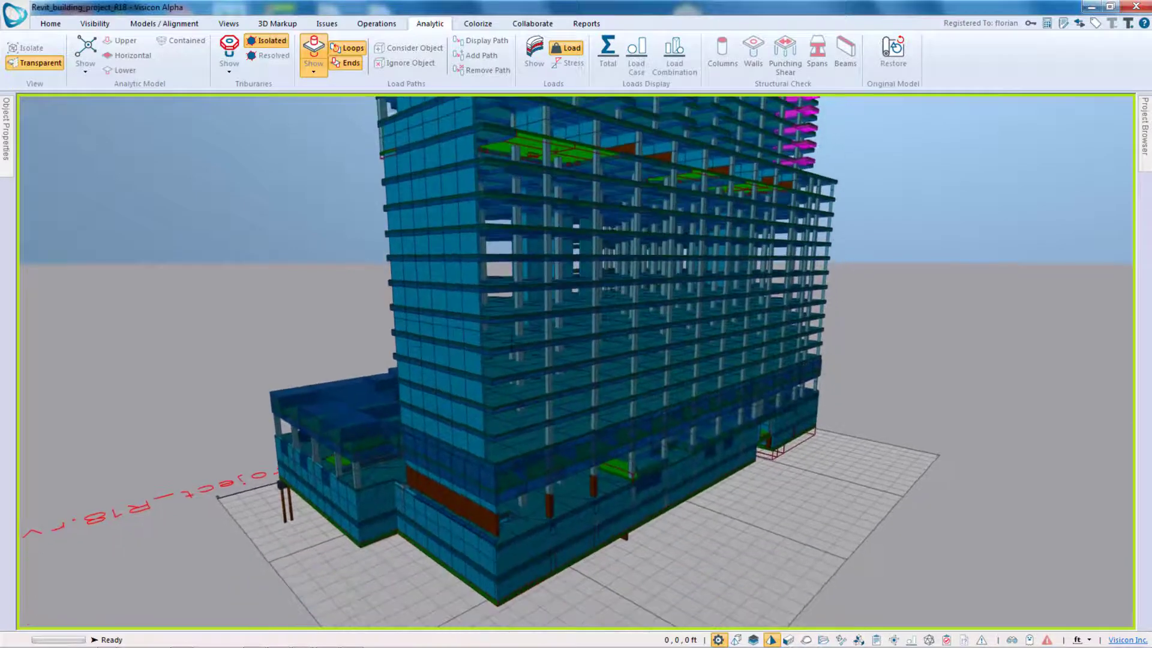
{"action": "middle_click_drag", "start_coordinate": [585, 120], "coordinate": [585, 360]}
{"action": "scroll", "coordinate": [586, 267], "scroll_direction": "down", "scroll_amount": 1}
{"action": "left_click", "coordinate": [506, 292]}
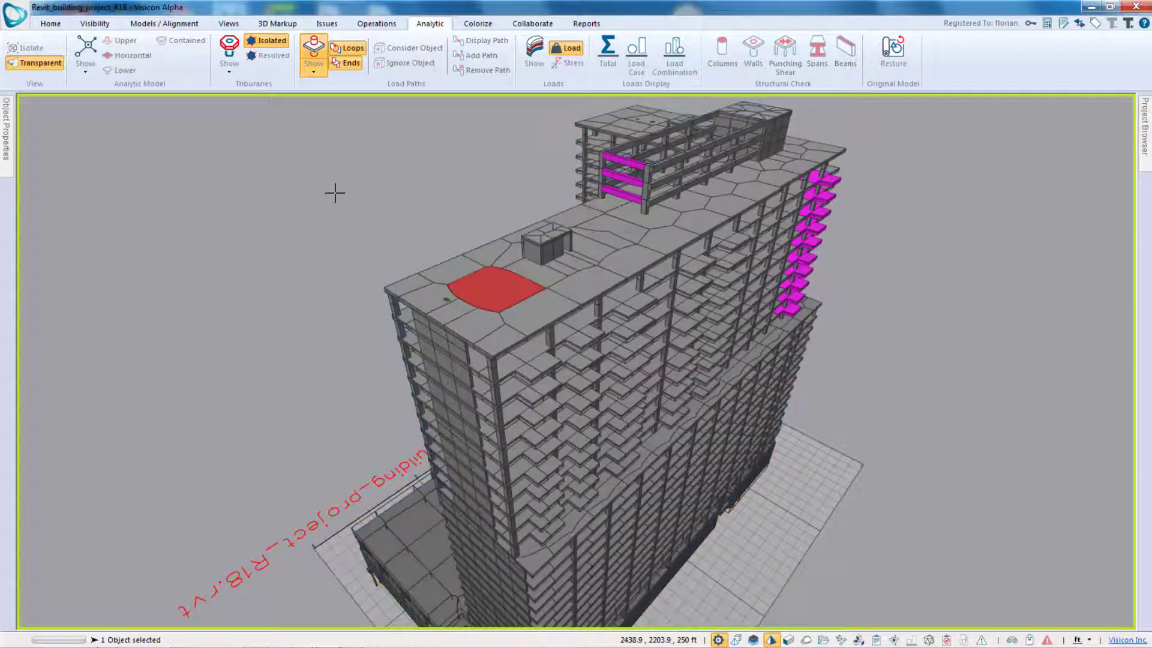
{"action": "middle_click_drag", "start_coordinate": [471, 475], "coordinate": [478, 396]}
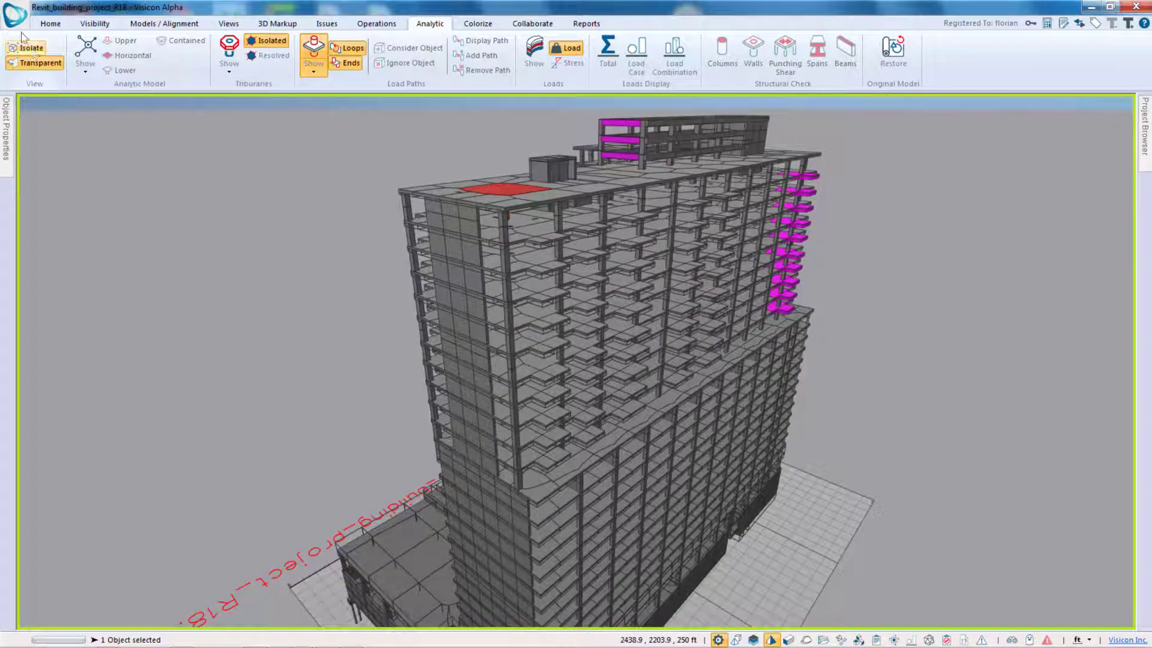
Turn isolation back on and follow another roof slab portion's load path down to the foundation, finishing with the selection cleared
{"action": "left_click", "coordinate": [27, 48]}
{"action": "middle_click_drag", "start_coordinate": [587, 491], "coordinate": [602, 510]}
{"action": "key", "text": "Escape"}
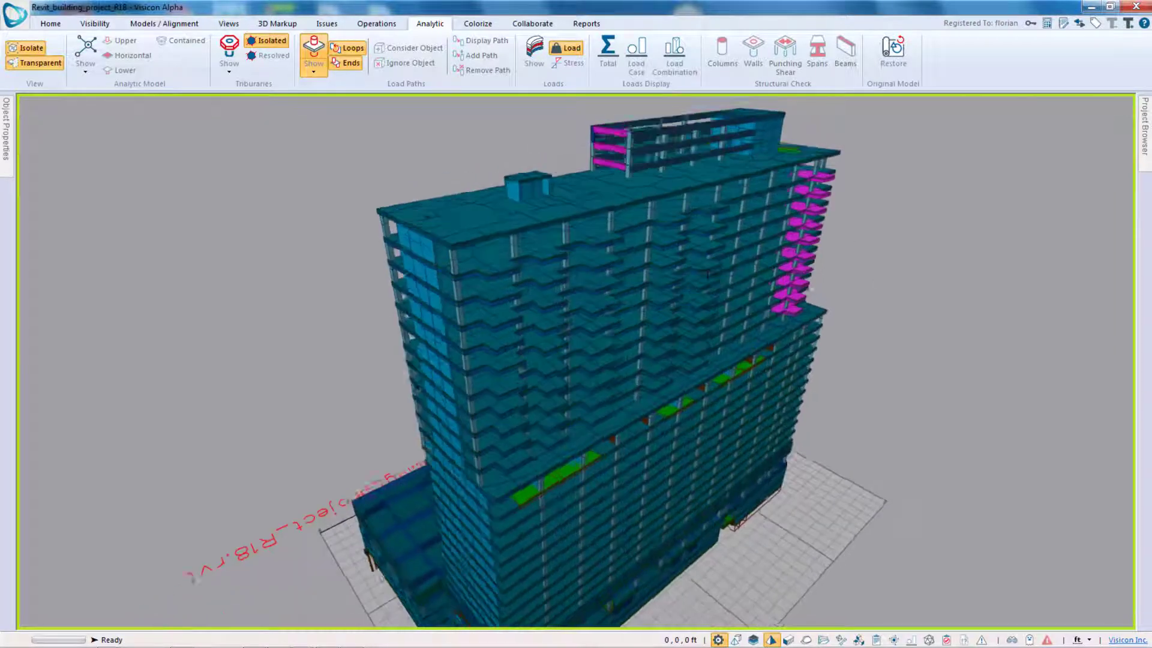
{"action": "left_click", "coordinate": [538, 261]}
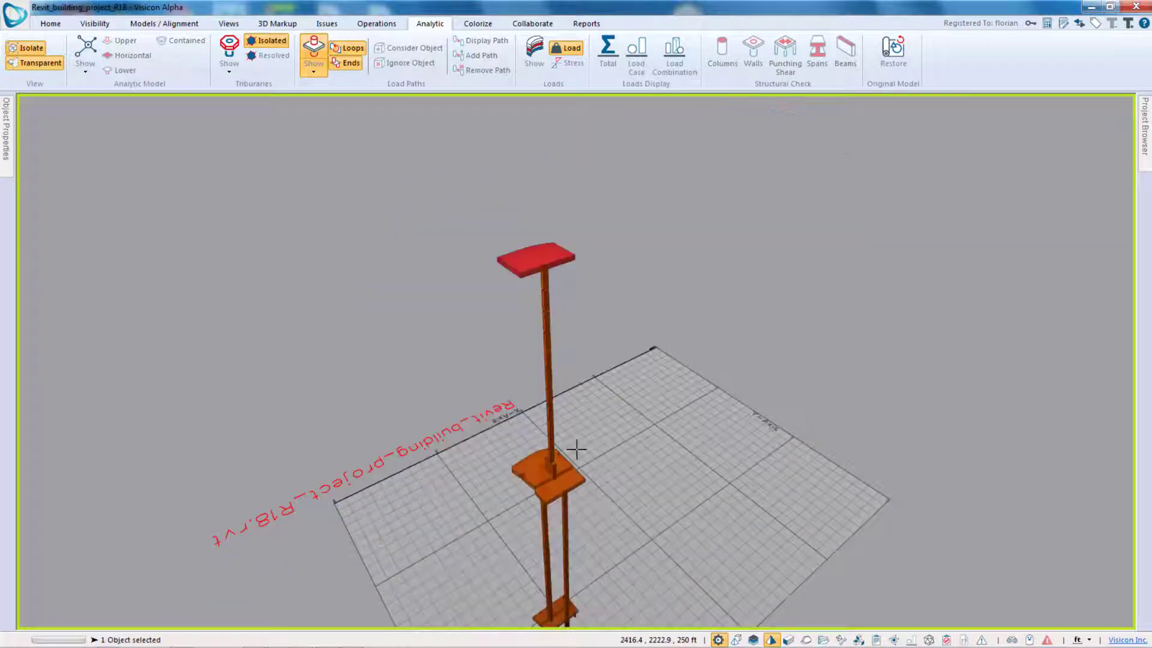
{"action": "middle_click_drag", "start_coordinate": [581, 462], "coordinate": [575, 326]}
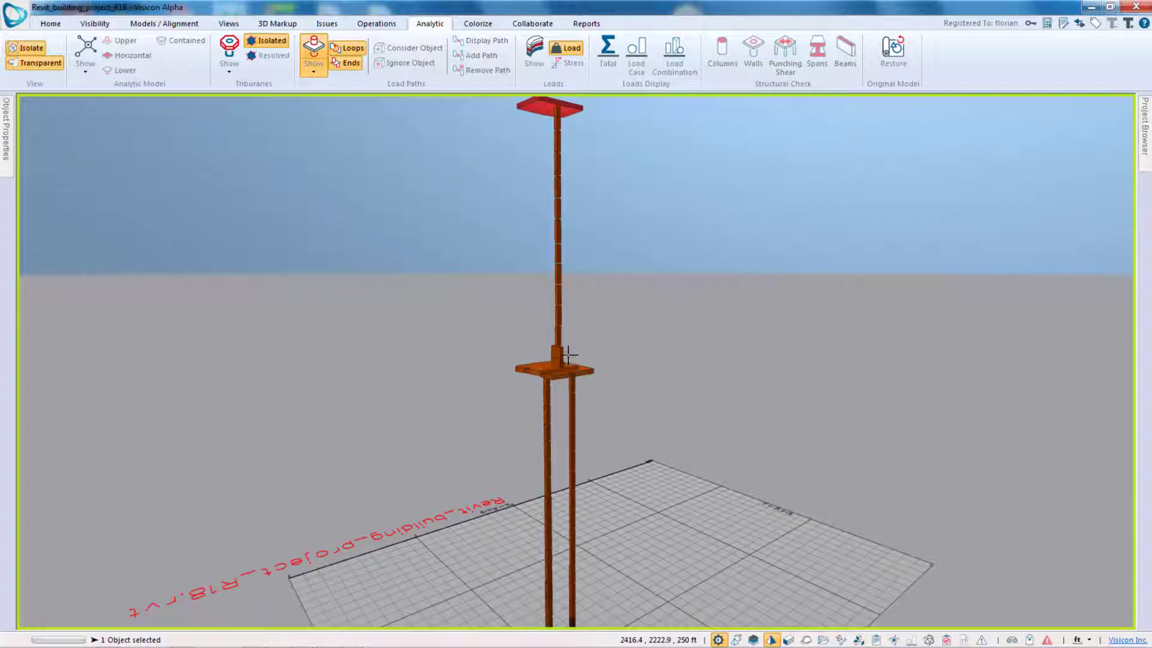
{"action": "left_click_drag", "start_coordinate": [586, 441], "coordinate": [568, 355]}
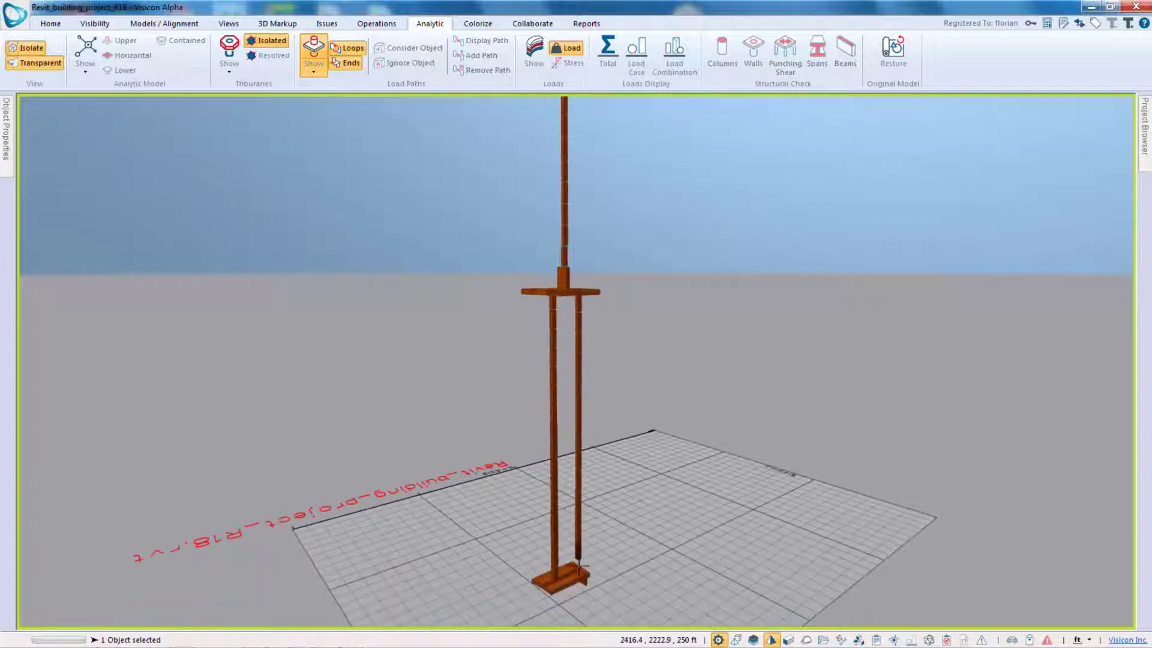
{"action": "key", "text": "Escape"}
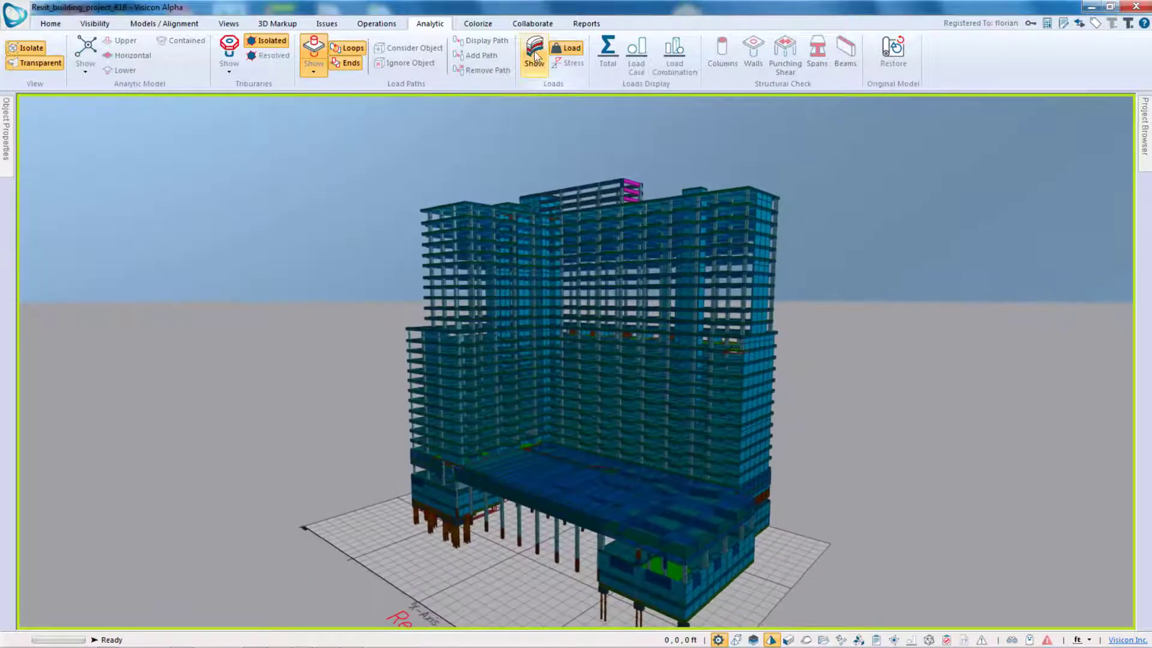
Show the building's total loads, change the display to stresses, and examine the model from both sides
{"action": "left_click", "coordinate": [534, 56]}
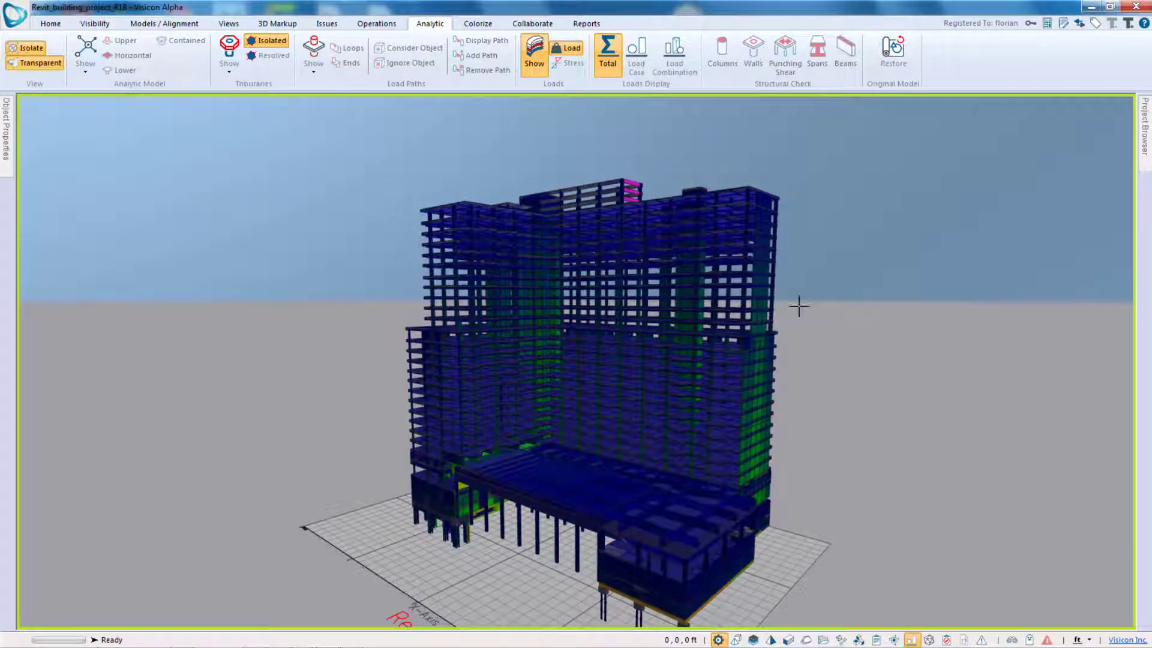
{"action": "left_click", "coordinate": [569, 63]}
{"action": "left_click_drag", "start_coordinate": [828, 450], "coordinate": [762, 510]}
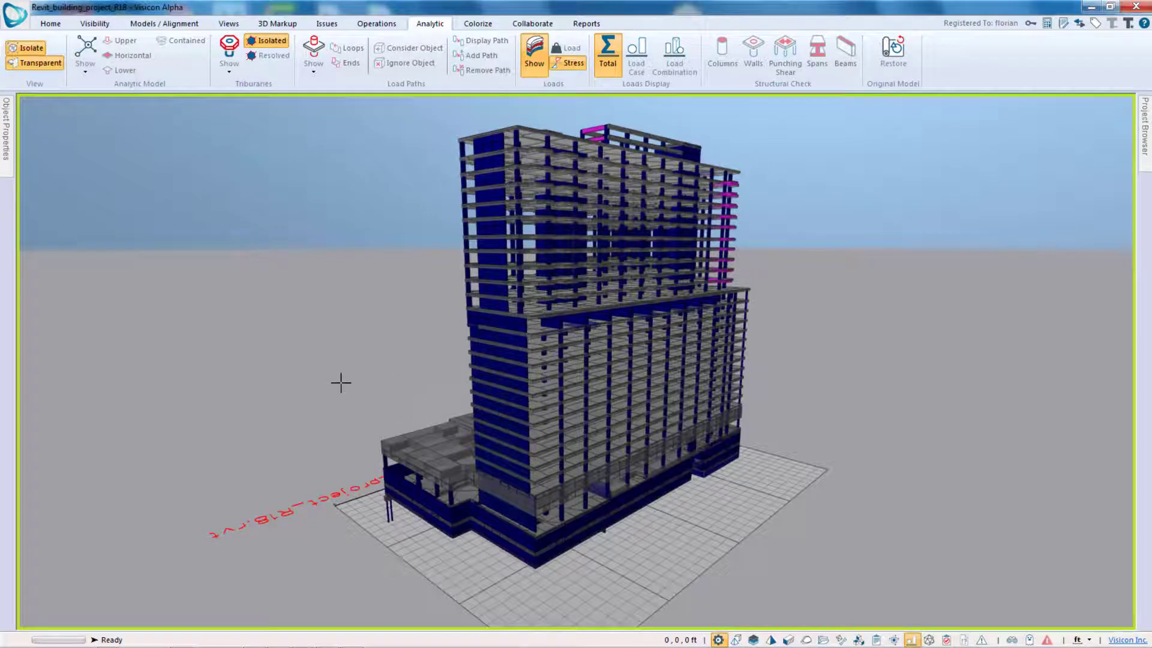
{"action": "middle_click_drag", "start_coordinate": [341, 383], "coordinate": [753, 400]}
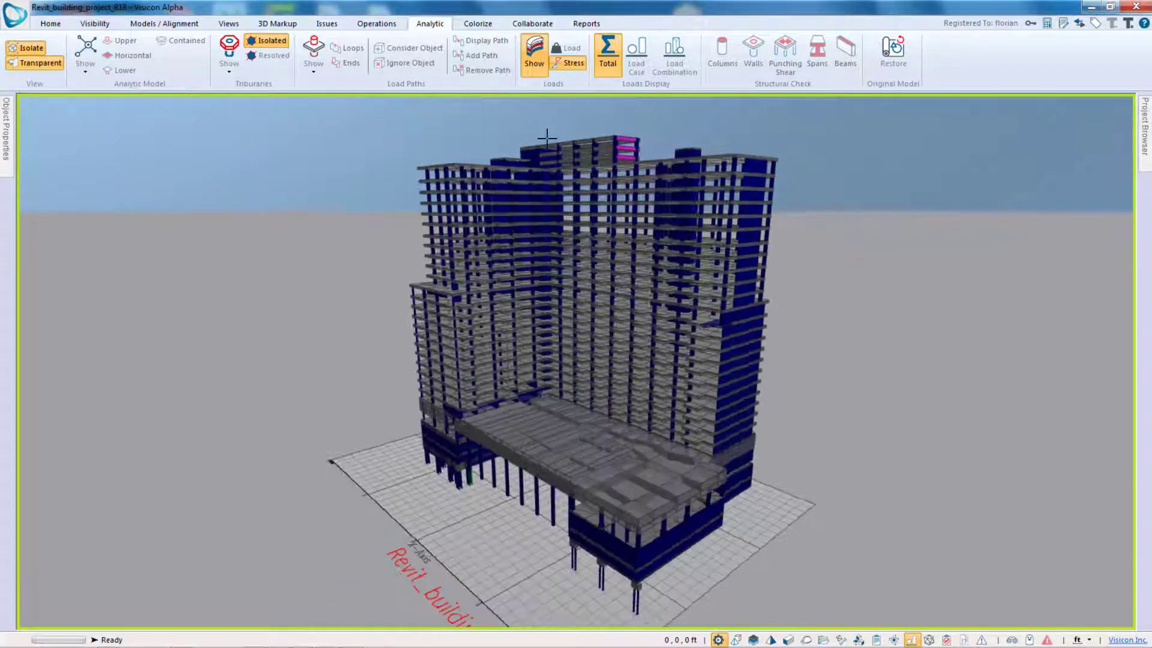
Hide the walls and inspect the column stresses from the building's other side
{"action": "left_click", "coordinate": [94, 24]}
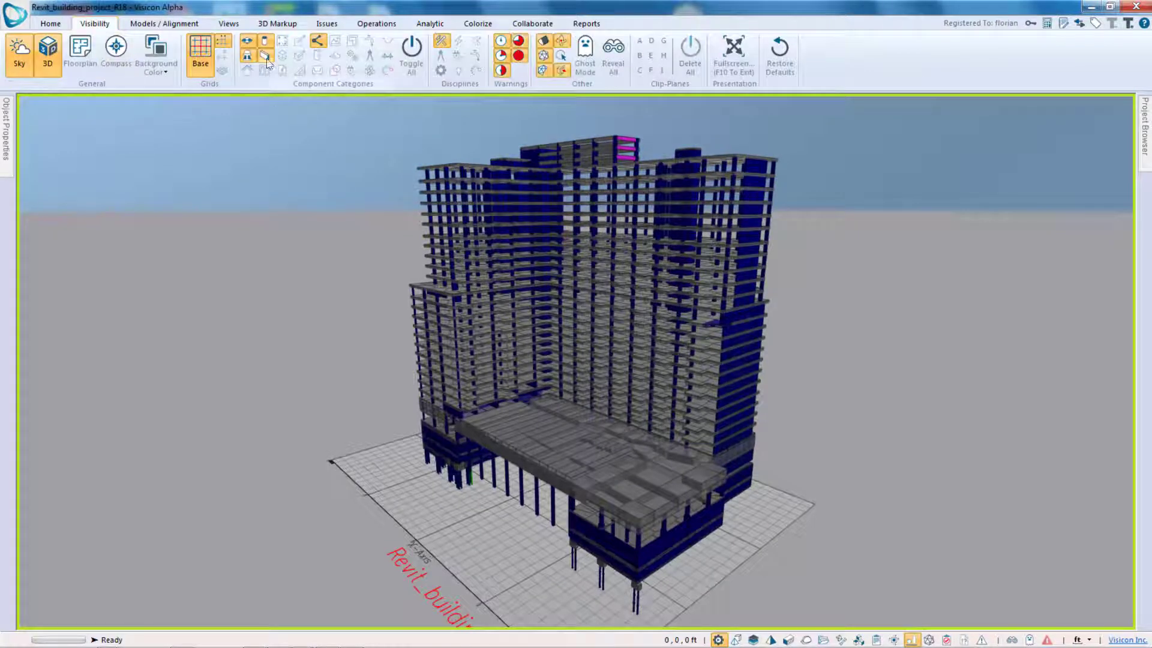
{"action": "left_click", "coordinate": [265, 55]}
{"action": "left_click_drag", "start_coordinate": [600, 407], "coordinate": [792, 326]}
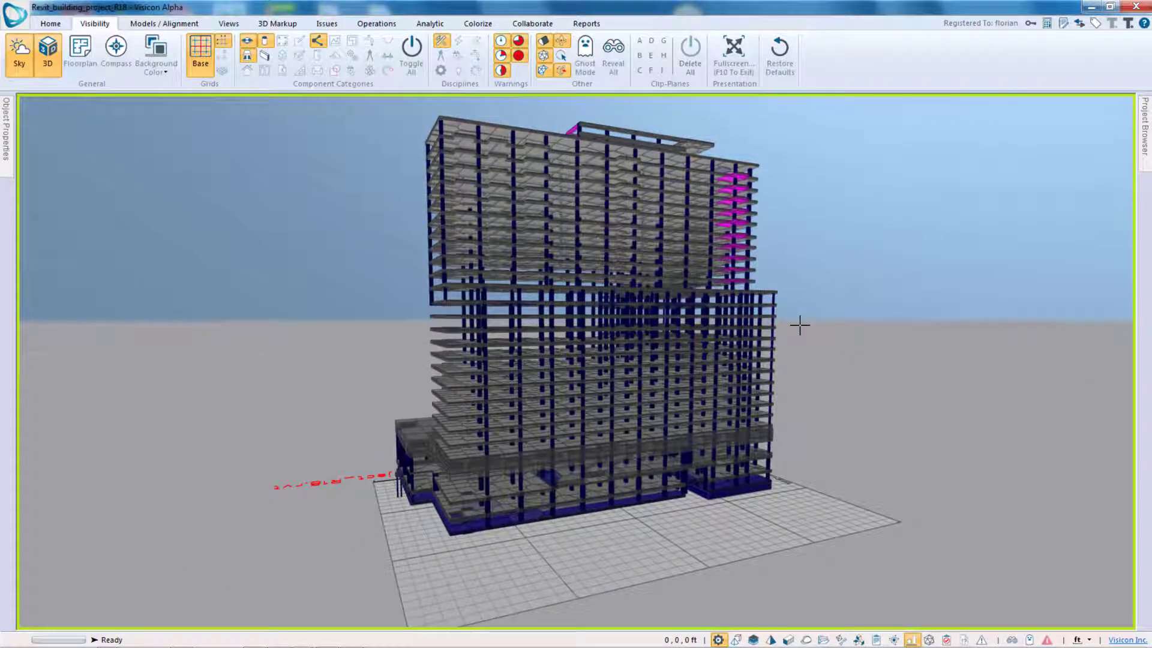